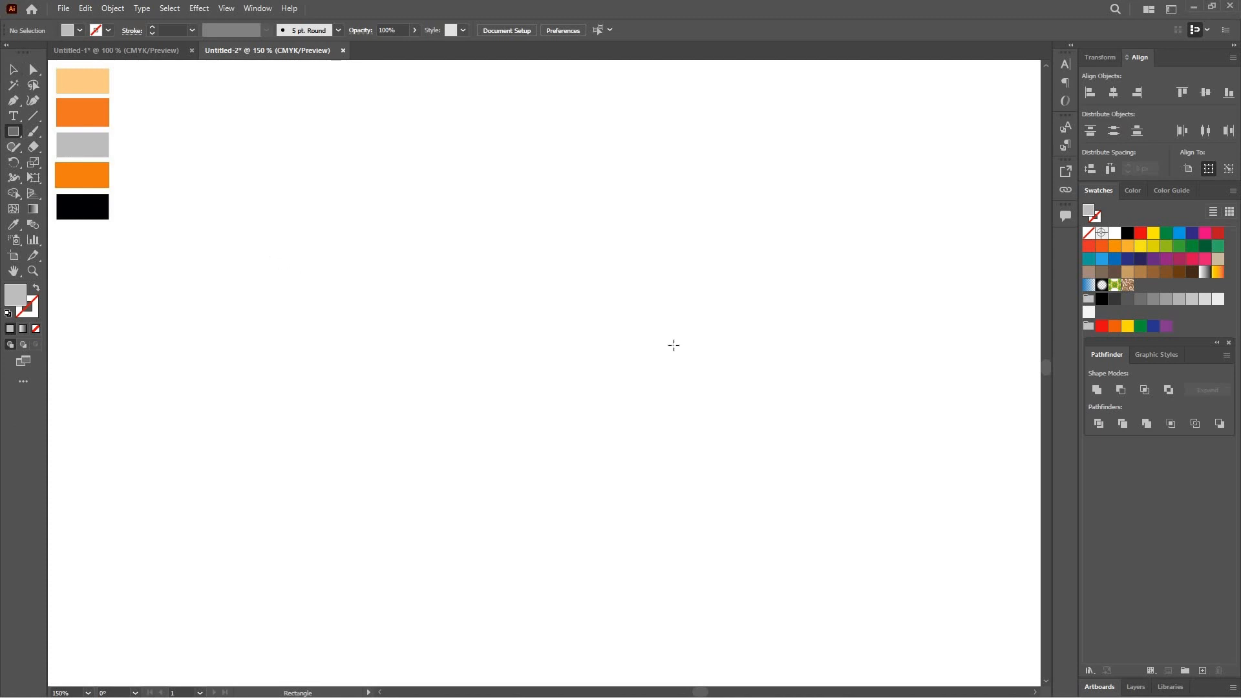
Step: Draw a long horizontal rectangle about 414 by 25 px and fill it with black
{"action": "left_click_drag", "start_coordinate": [257, 252], "coordinate": [786, 281]}
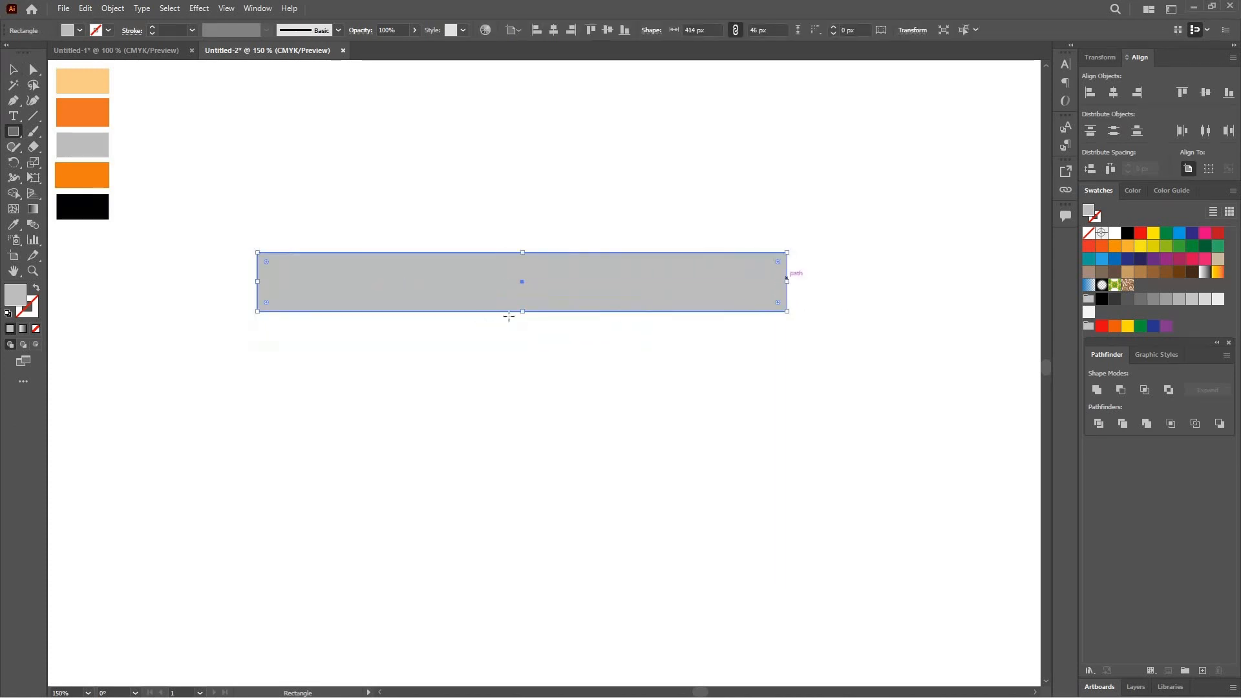
{"action": "left_click_drag", "start_coordinate": [522, 292], "coordinate": [525, 269]}
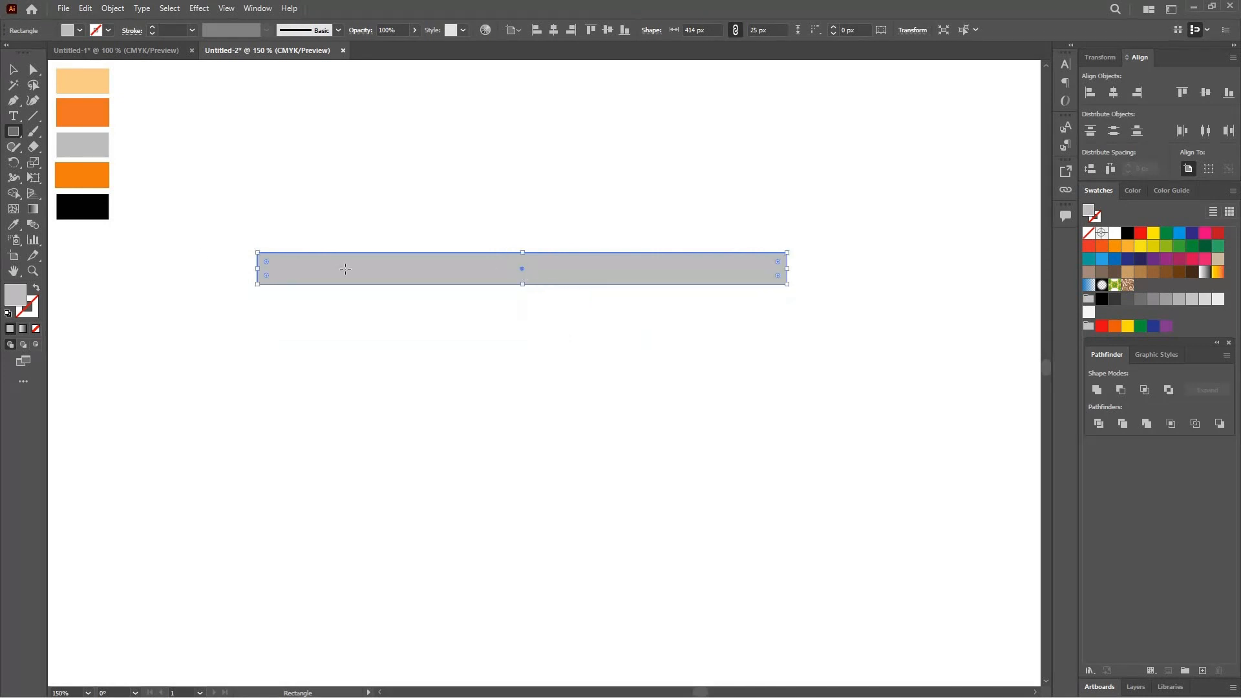
{"action": "left_click", "coordinate": [79, 31]}
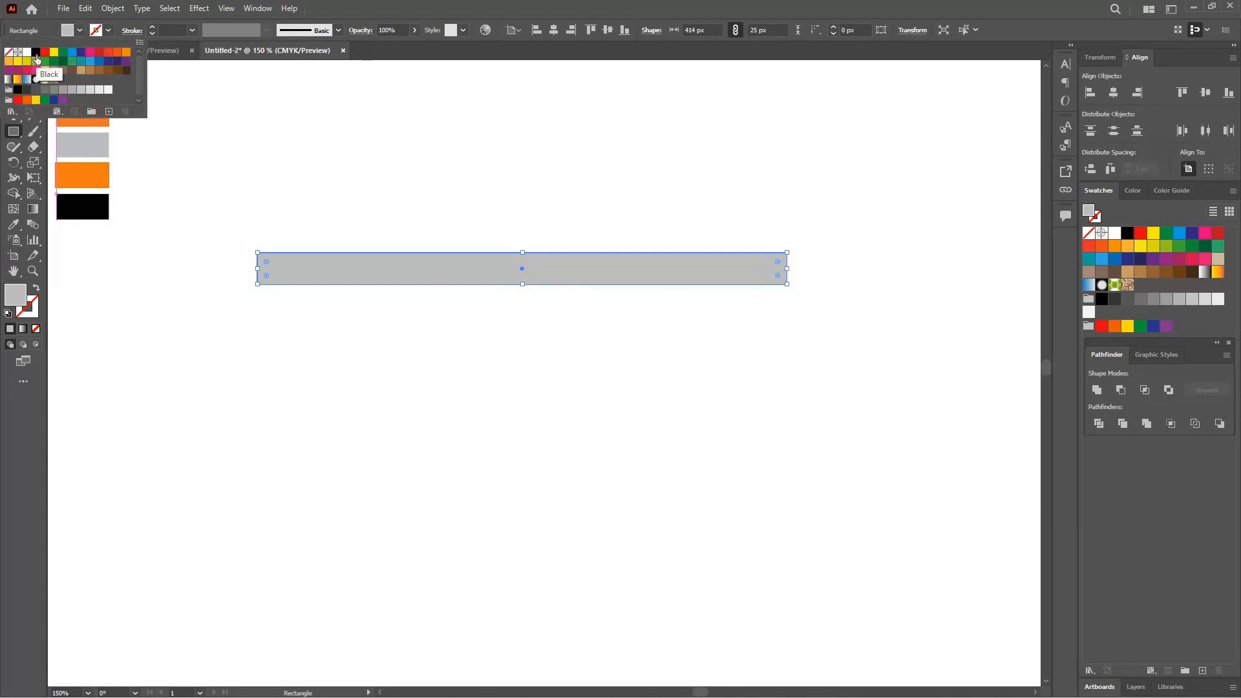
{"action": "left_click", "coordinate": [35, 52]}
{"action": "left_click", "coordinate": [270, 224]}
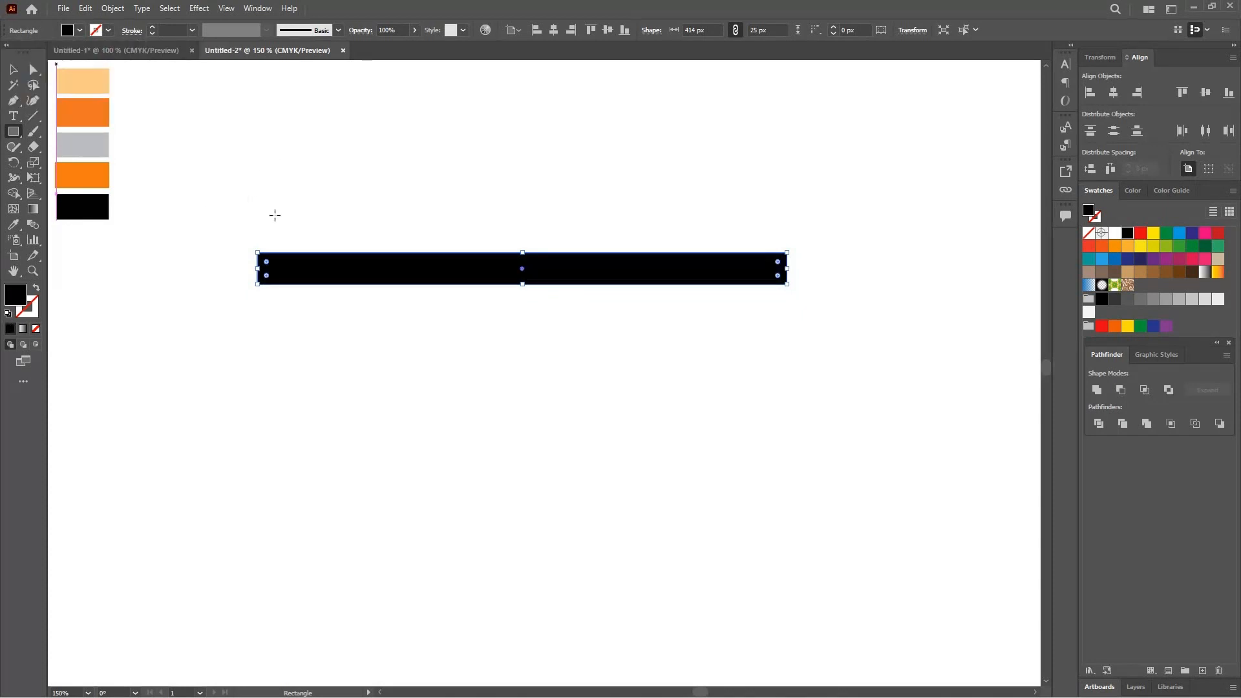
Step: Draw a short upright black rectangle about 31 by 82 px over the left end of the long bar
{"action": "left_click_drag", "start_coordinate": [251, 180], "coordinate": [290, 283]}
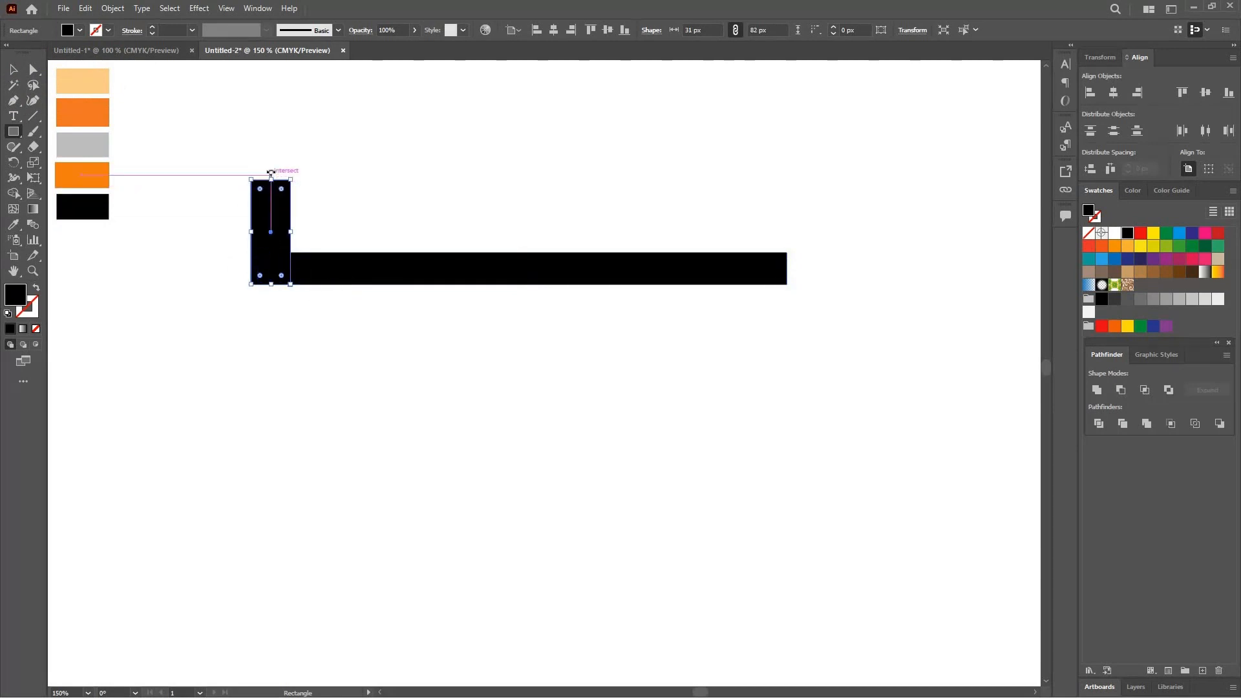
{"action": "left_click_drag", "start_coordinate": [251, 170], "coordinate": [266, 166]}
{"action": "left_click", "coordinate": [13, 69]}
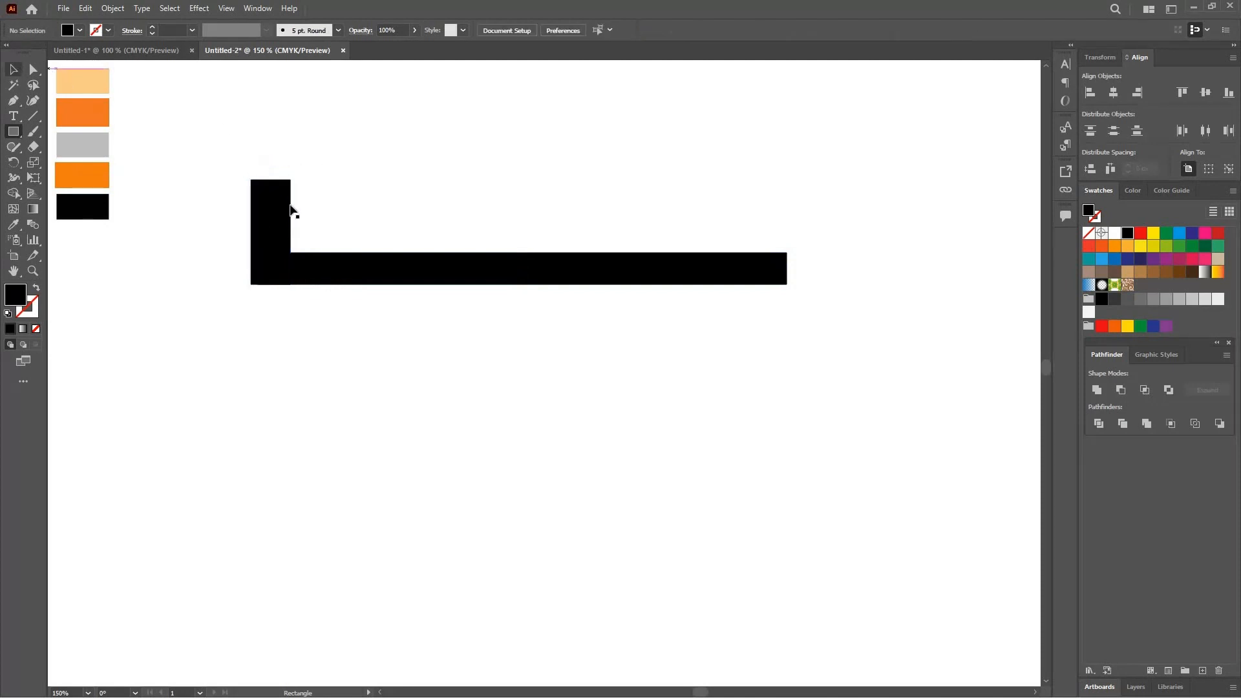
Step: Lengthen the short bar to about 90 px, tilt its upper end outward to the left, and bottom-align it with the long bar
{"action": "left_click", "coordinate": [276, 192]}
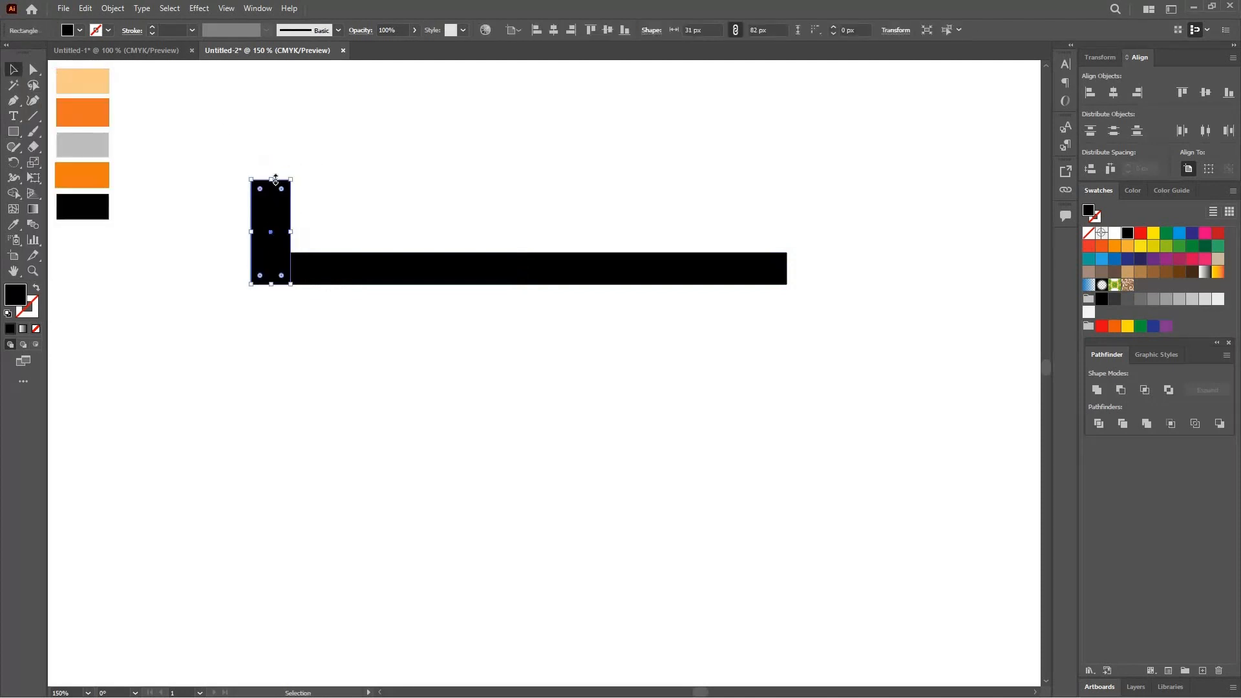
{"action": "left_click_drag", "start_coordinate": [273, 181], "coordinate": [235, 180]}
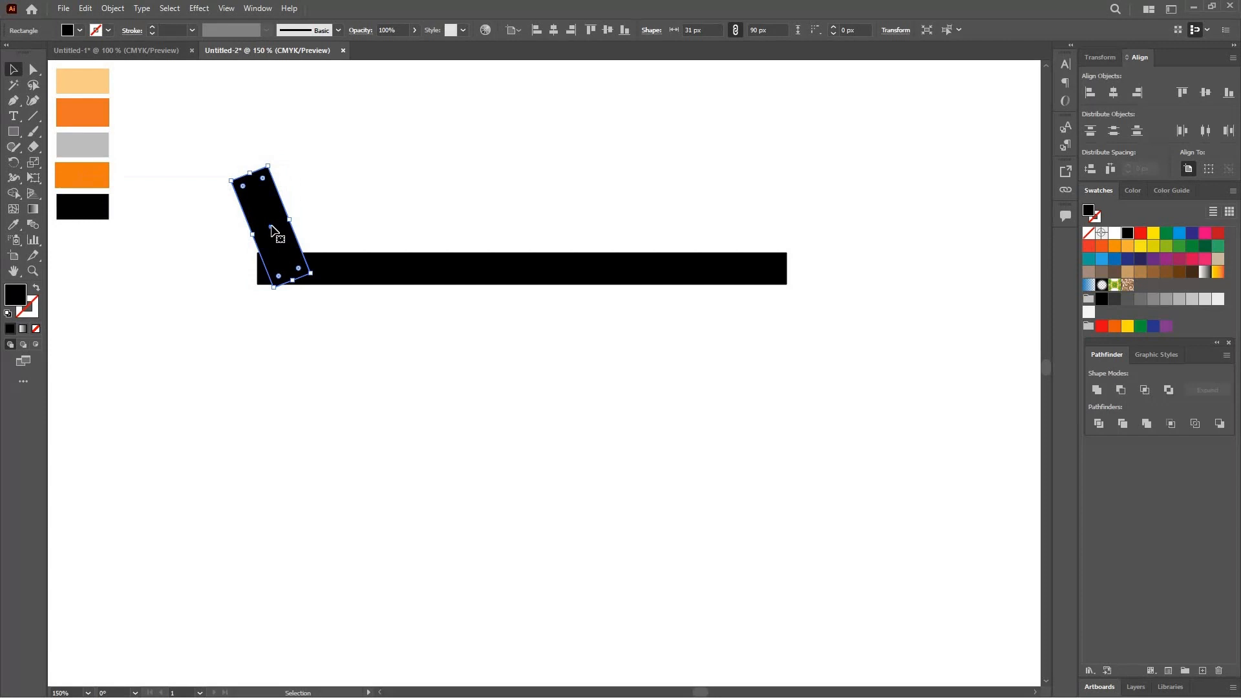
{"action": "left_click_drag", "start_coordinate": [279, 224], "coordinate": [285, 216]}
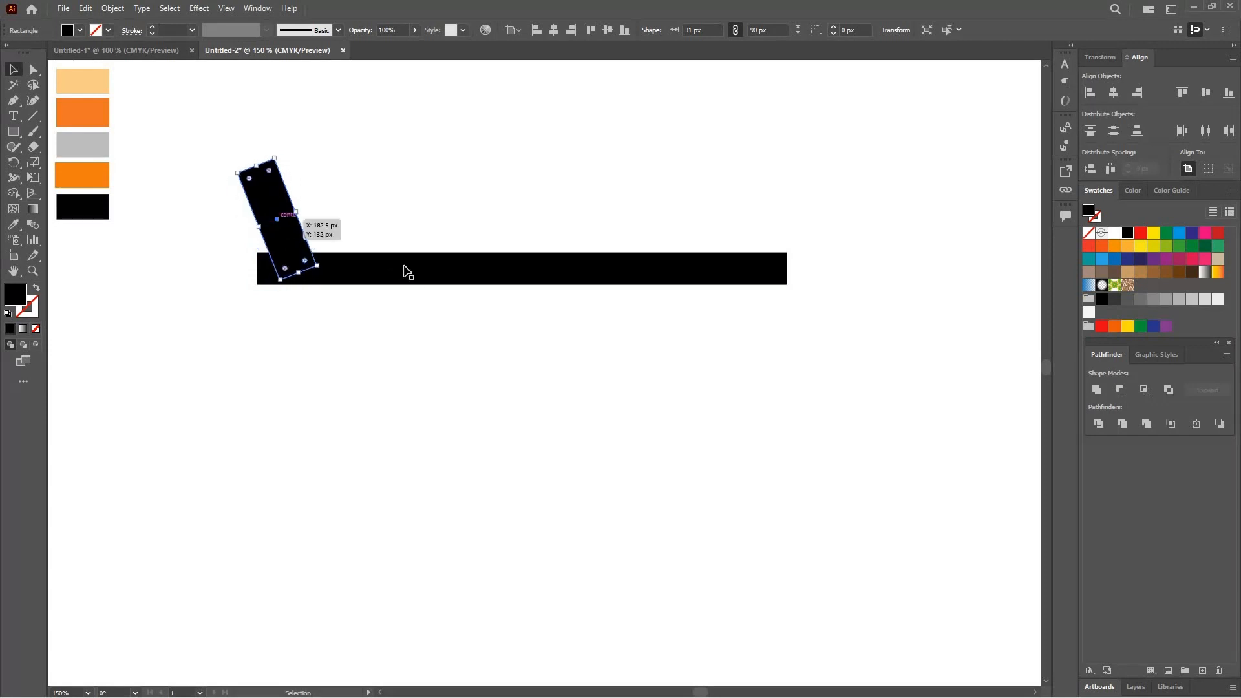
{"action": "left_click", "coordinate": [407, 268], "text": "shift"}
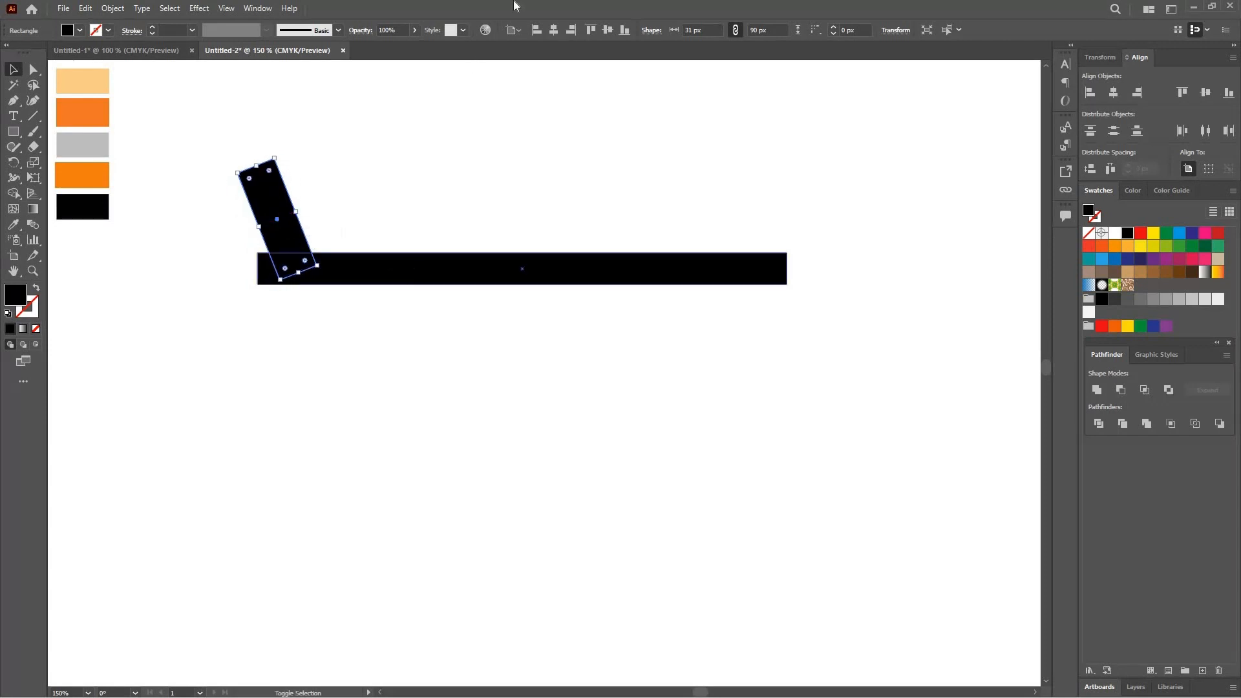
{"action": "left_click", "coordinate": [624, 34]}
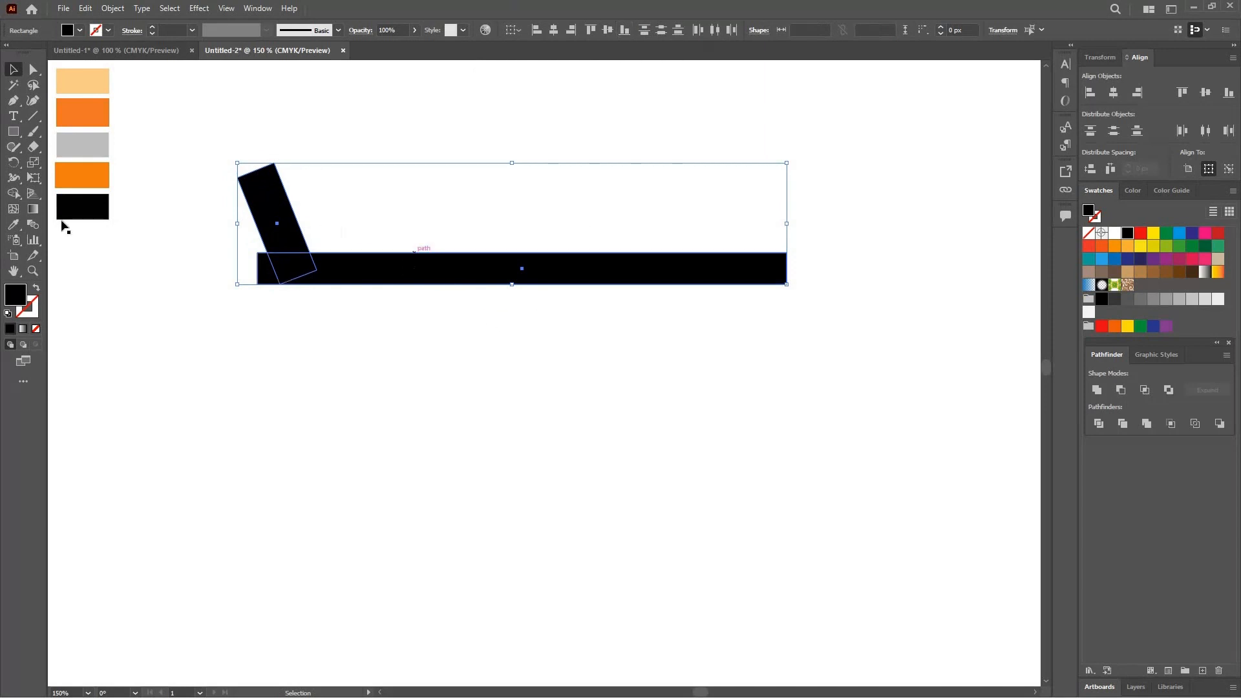
Step: Merge the tilted and long bars with the Shape Builder and delete the leftover piece at the outer corner
{"action": "left_click", "coordinate": [14, 194]}
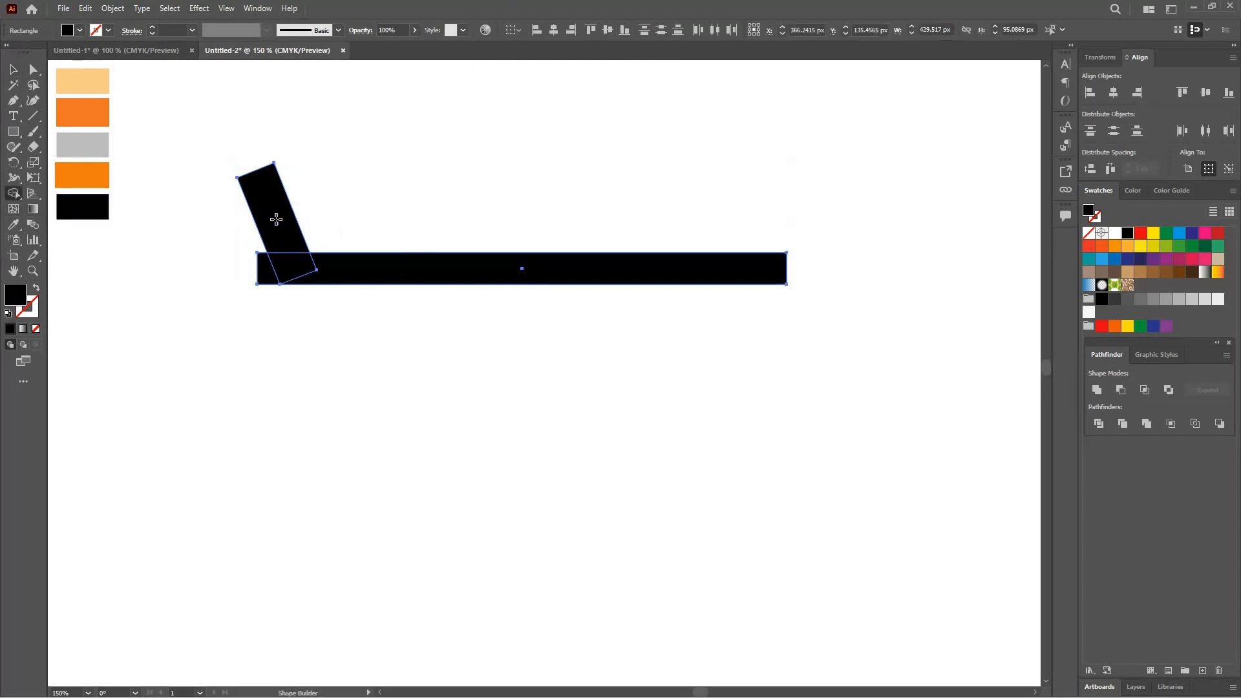
{"action": "mouse_move", "coordinate": [278, 227]}
{"action": "left_mouse_down"}
{"action": "mouse_move", "coordinate": [291, 278]}
{"action": "mouse_move", "coordinate": [346, 268]}
{"action": "mouse_move", "coordinate": [207, 208]}
{"action": "left_mouse_up"}
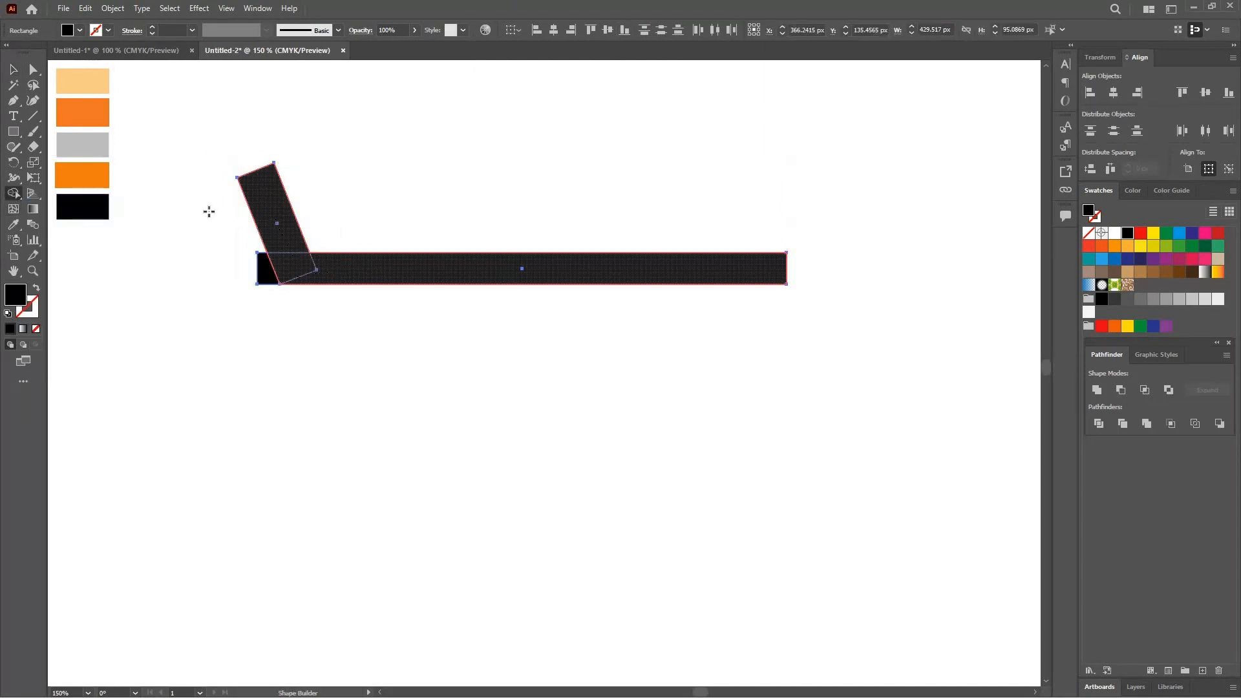
{"action": "key", "text": "v"}
{"action": "left_click_drag", "start_coordinate": [216, 149], "coordinate": [241, 319]}
{"action": "key", "text": "Delete"}
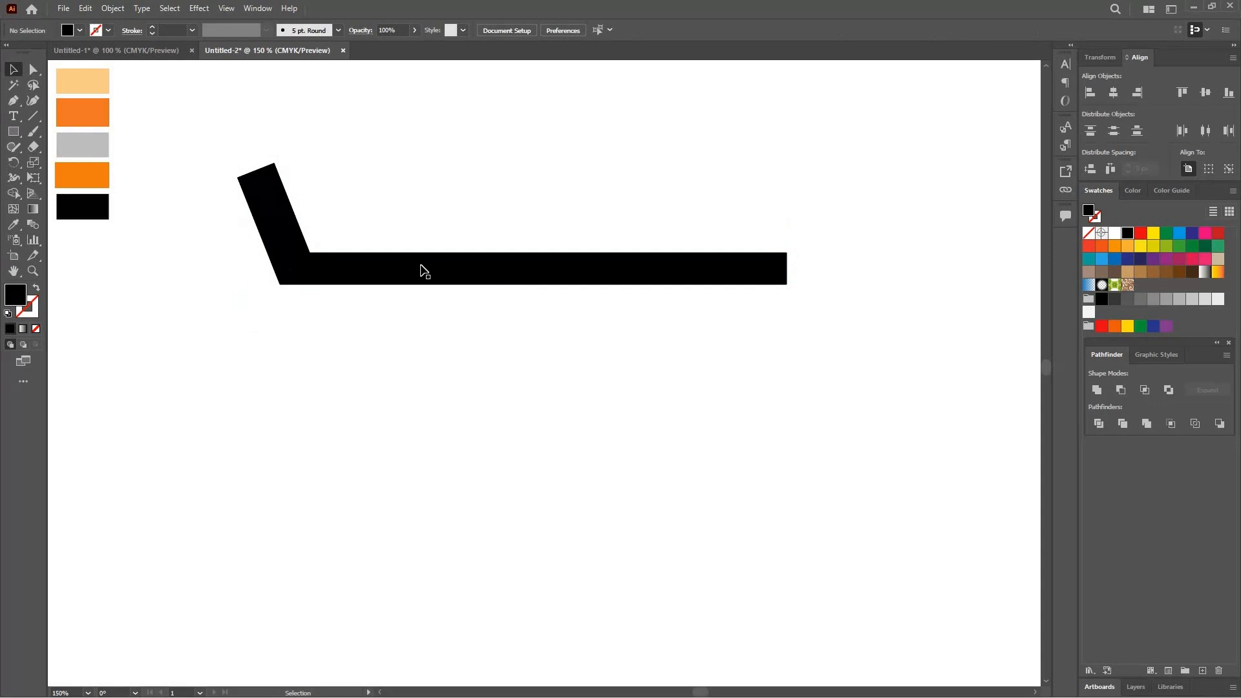
Step: Scale the merged black profile down to about 217 by 48 px and place it near the middle of the canvas
{"action": "left_click_drag", "start_coordinate": [425, 272], "coordinate": [519, 444]}
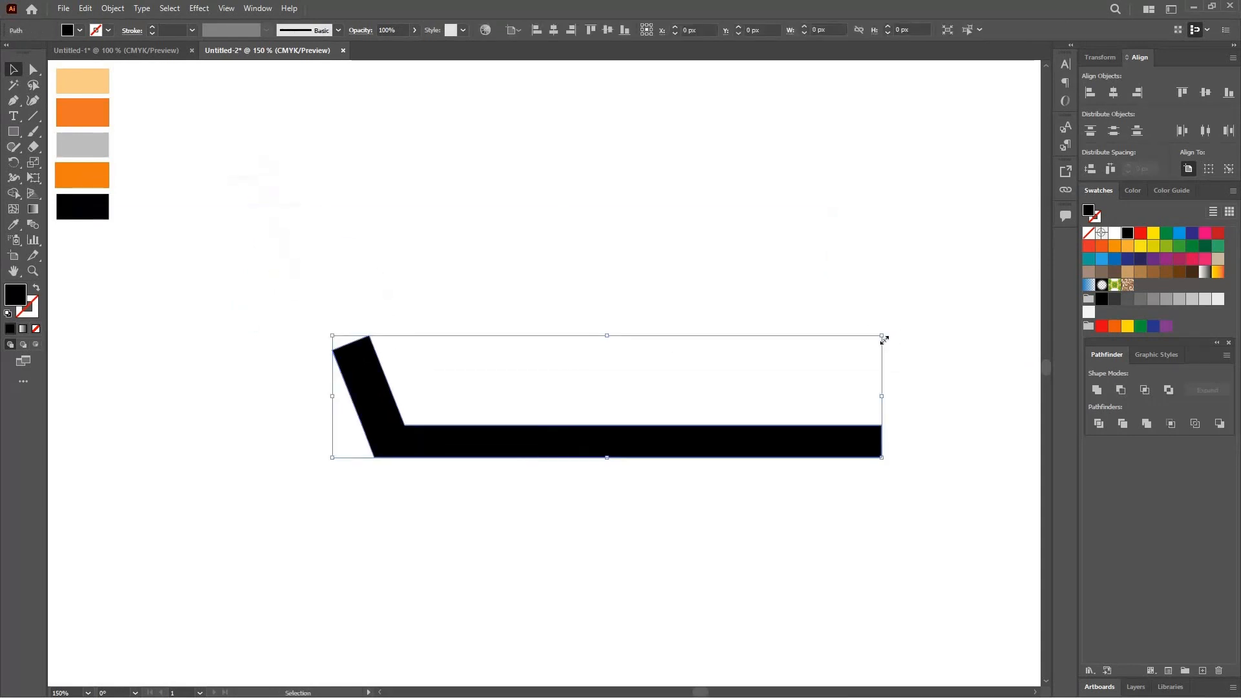
{"action": "left_click_drag", "start_coordinate": [791, 407], "coordinate": [859, 398]}
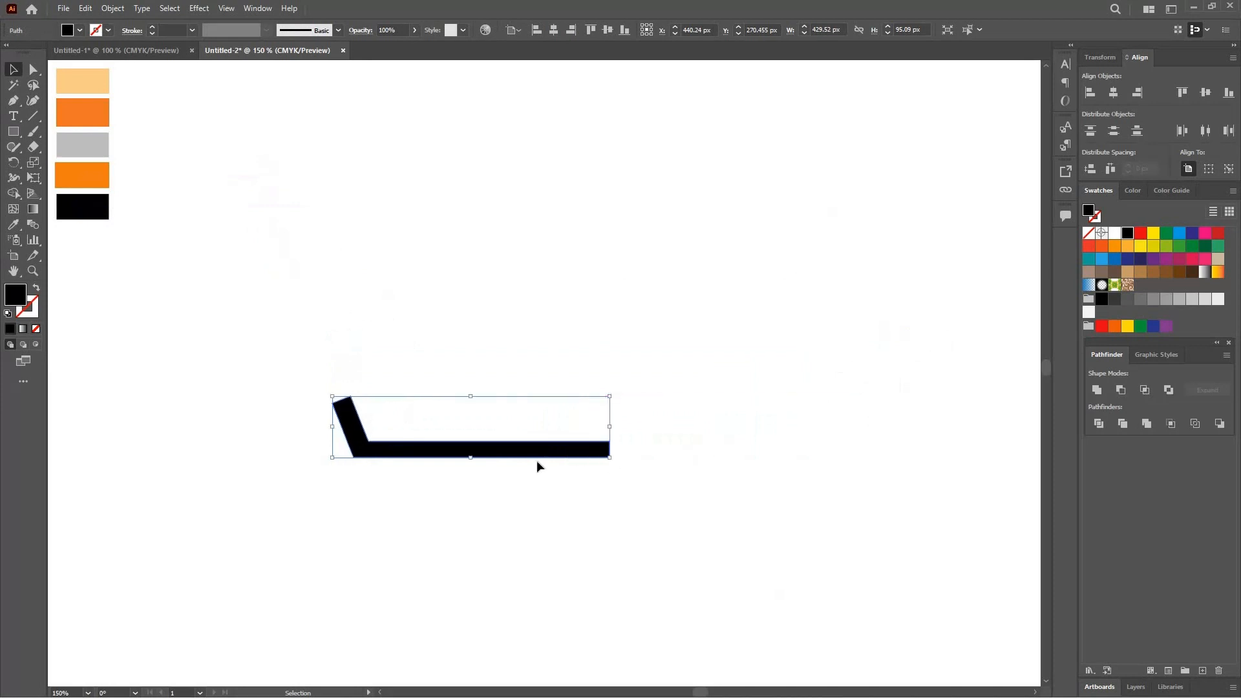
{"action": "left_click_drag", "start_coordinate": [537, 457], "coordinate": [581, 483]}
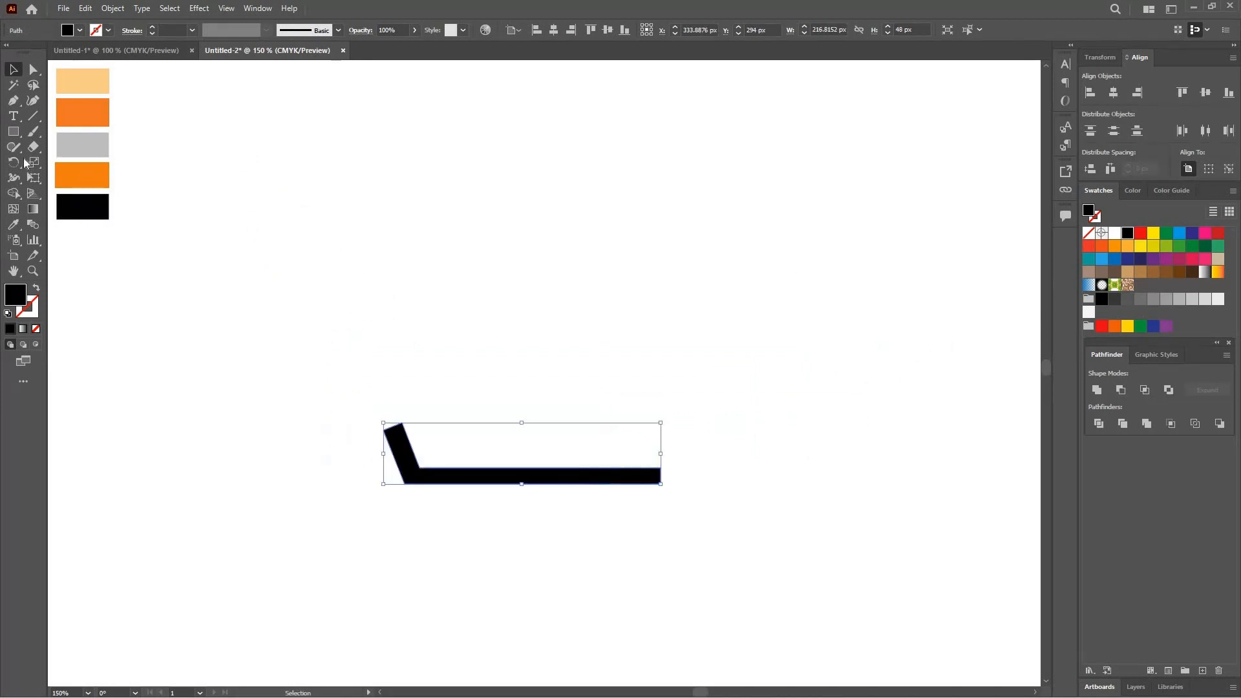
Step: Draw a tall rectangle about 34 by 246 px beside the colour samples and fill it with the second sample's orange
{"action": "left_click", "coordinate": [15, 133]}
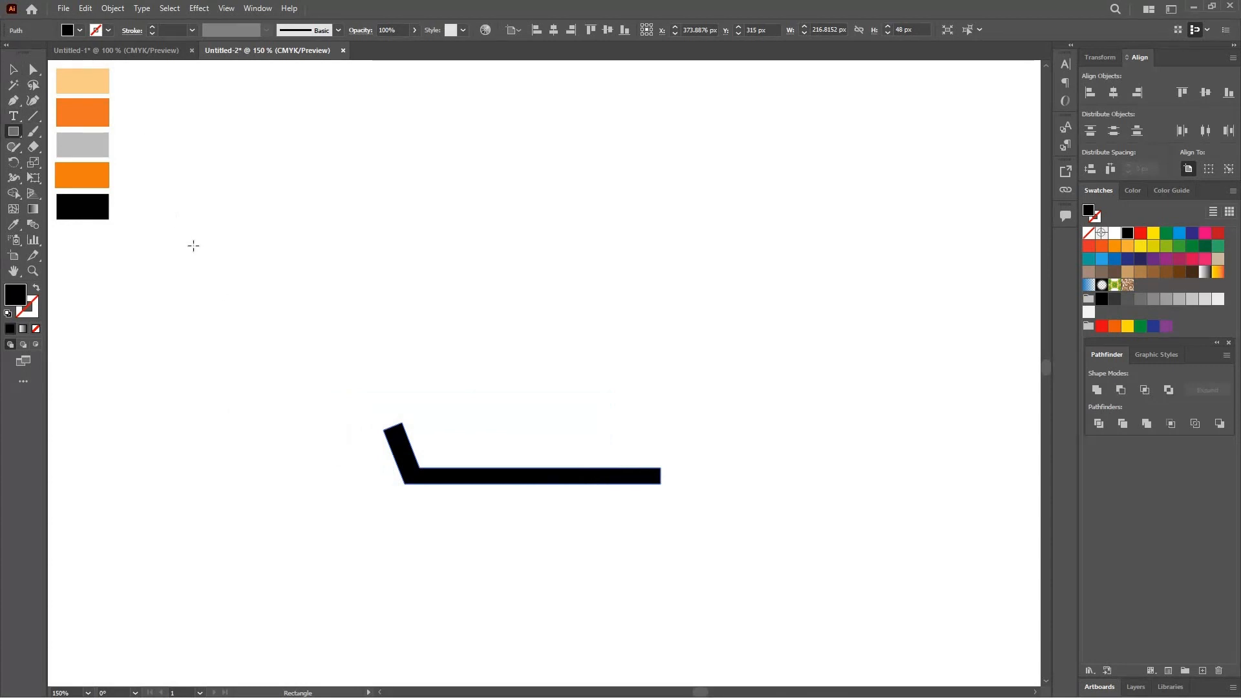
{"action": "mouse_move", "coordinate": [142, 124]}
{"action": "left_mouse_down"}
{"action": "mouse_move", "coordinate": [235, 401]}
{"action": "mouse_move", "coordinate": [186, 437]}
{"action": "left_mouse_up"}
{"action": "left_click", "coordinate": [13, 225]}
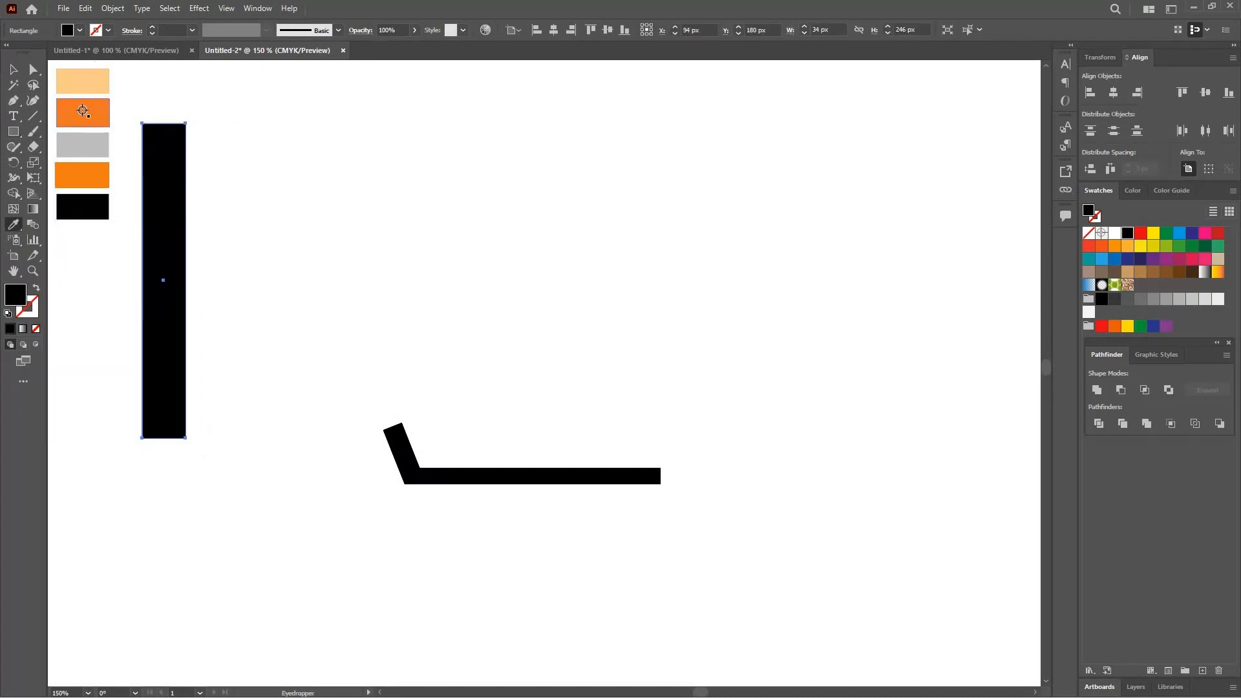
{"action": "left_click", "coordinate": [83, 111]}
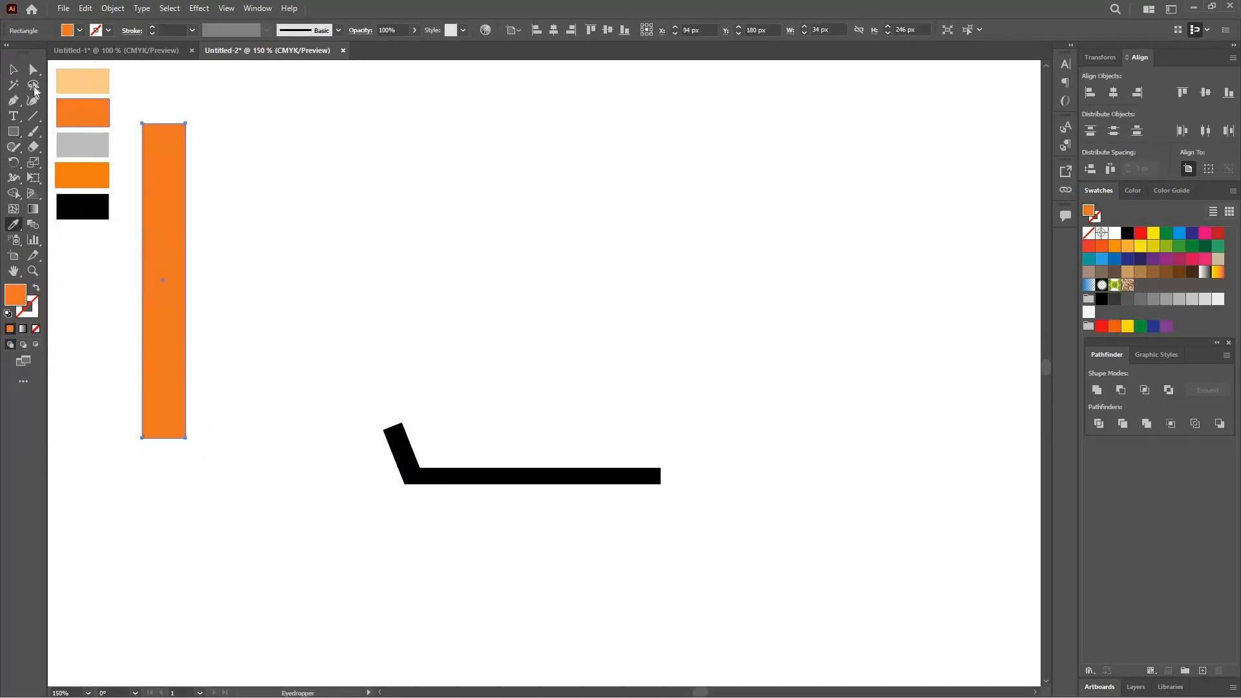
Step: Draw a narrower rectangle about 18 by 76 px just below the orange bar and fill it with the sample grey
{"action": "left_click", "coordinate": [13, 131]}
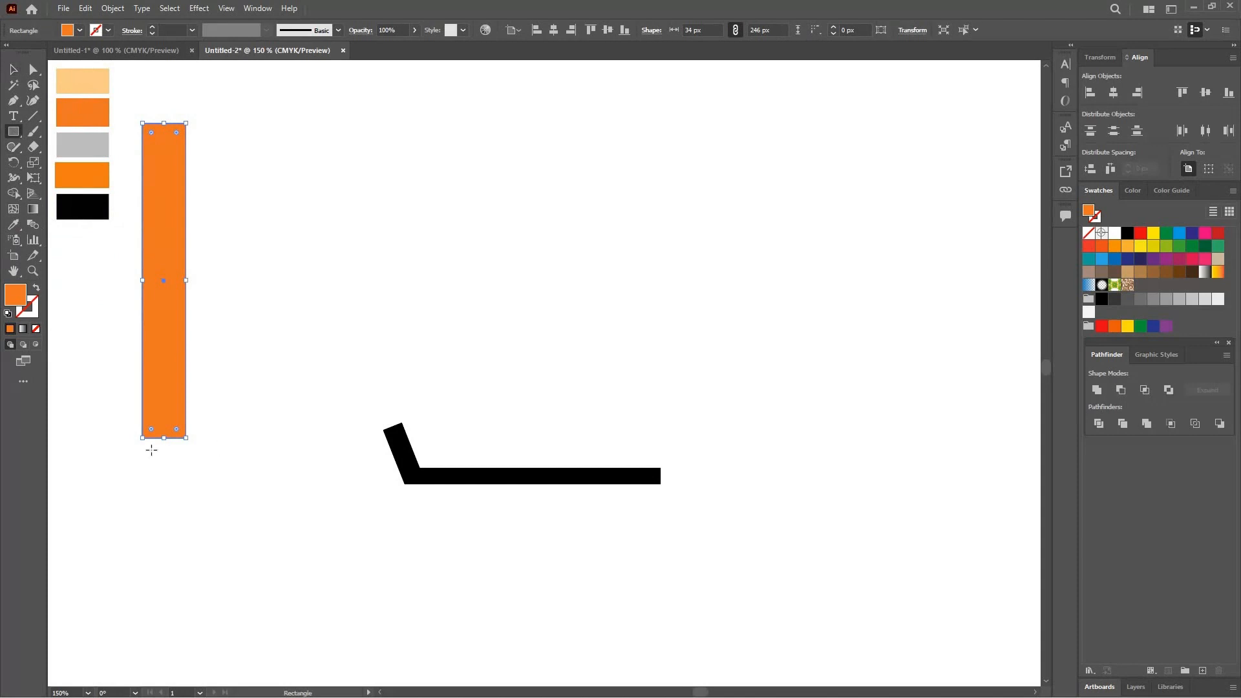
{"action": "mouse_move", "coordinate": [149, 448]}
{"action": "left_mouse_down"}
{"action": "mouse_move", "coordinate": [193, 556]}
{"action": "mouse_move", "coordinate": [166, 556]}
{"action": "mouse_move", "coordinate": [154, 499]}
{"action": "left_mouse_up"}
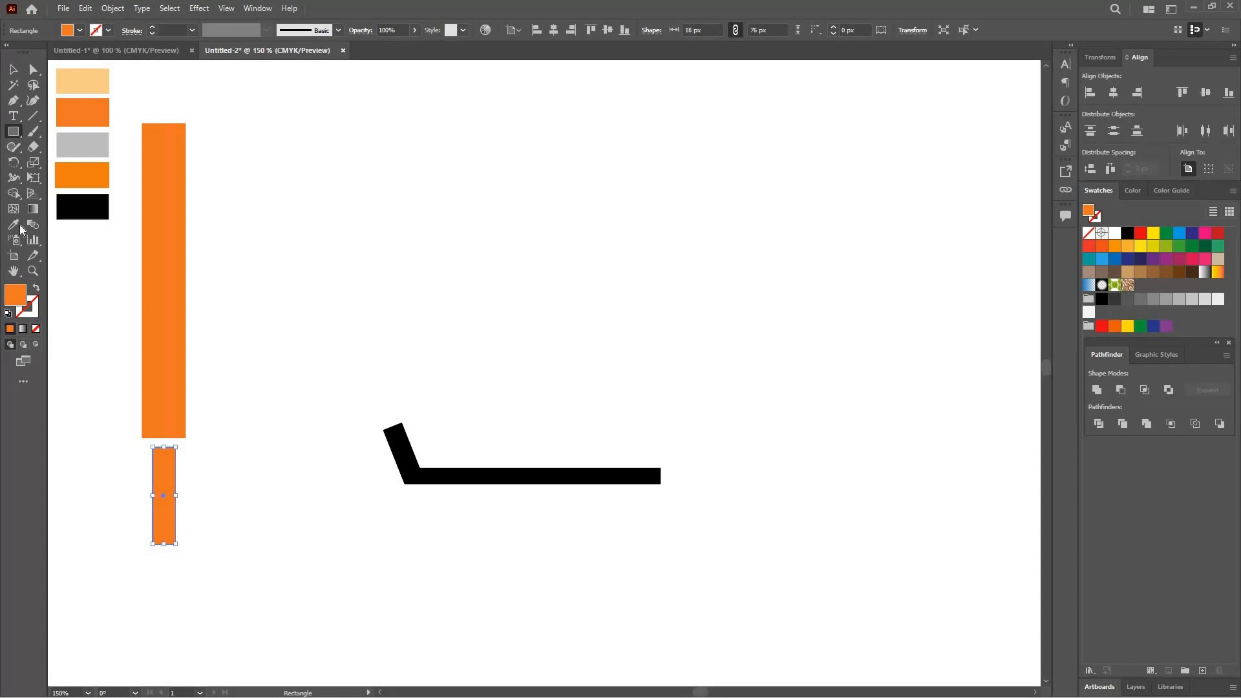
{"action": "key", "text": "i"}
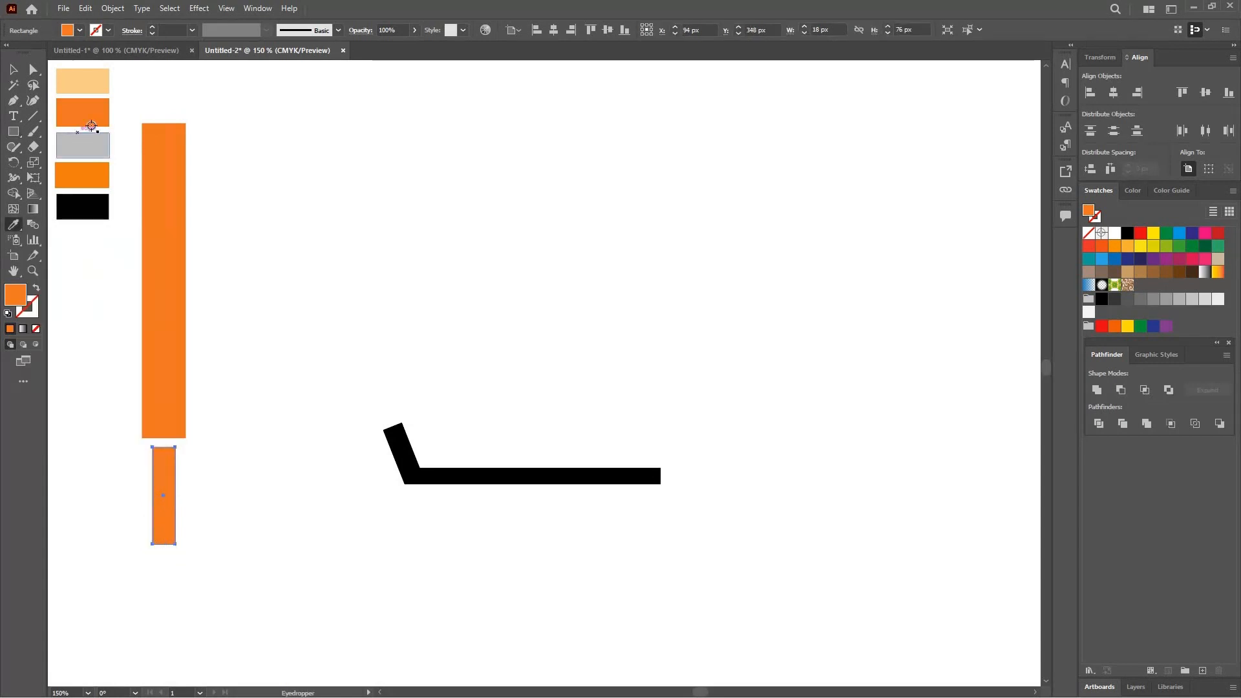
{"action": "left_click", "coordinate": [71, 137]}
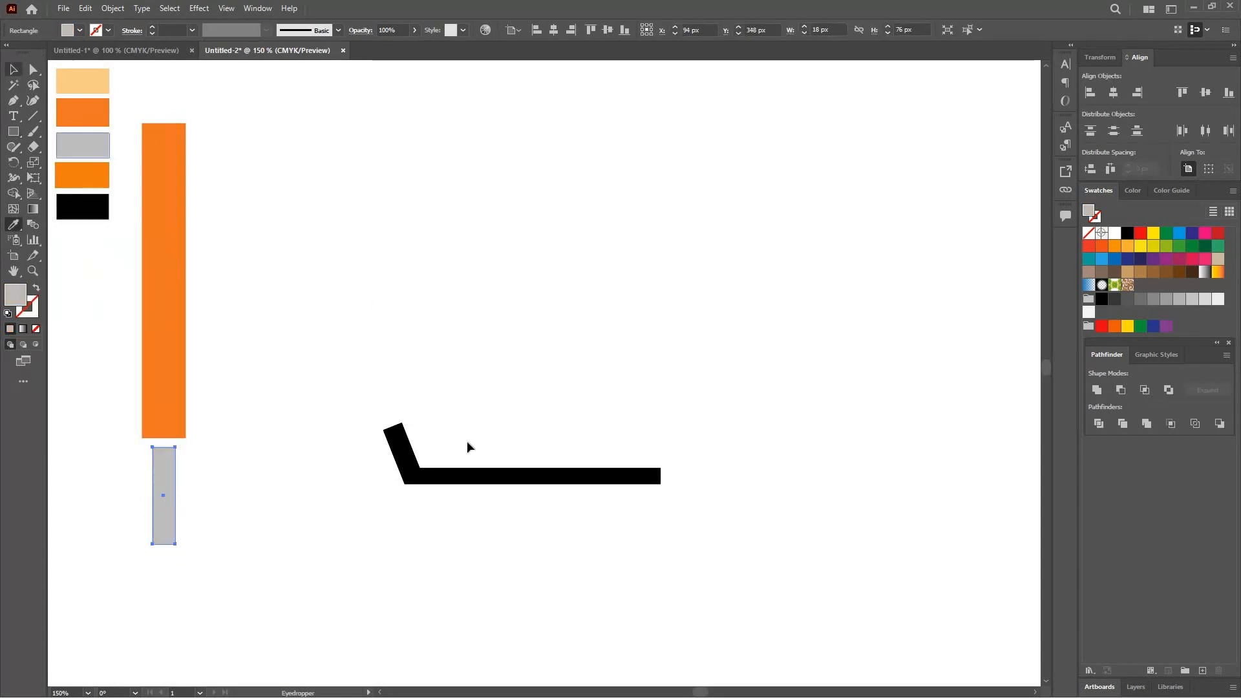
Step: Round all corners of the black profile to a radius of about 6.3 px
{"action": "left_click", "coordinate": [479, 474]}
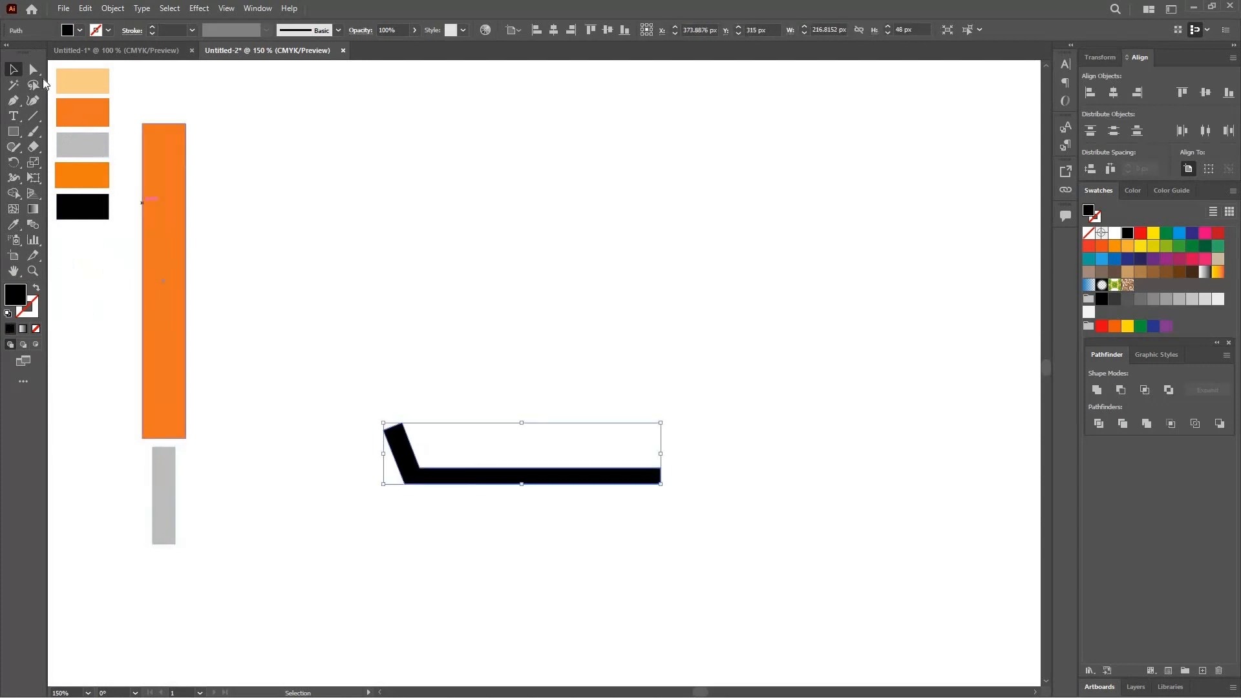
{"action": "left_click", "coordinate": [34, 70]}
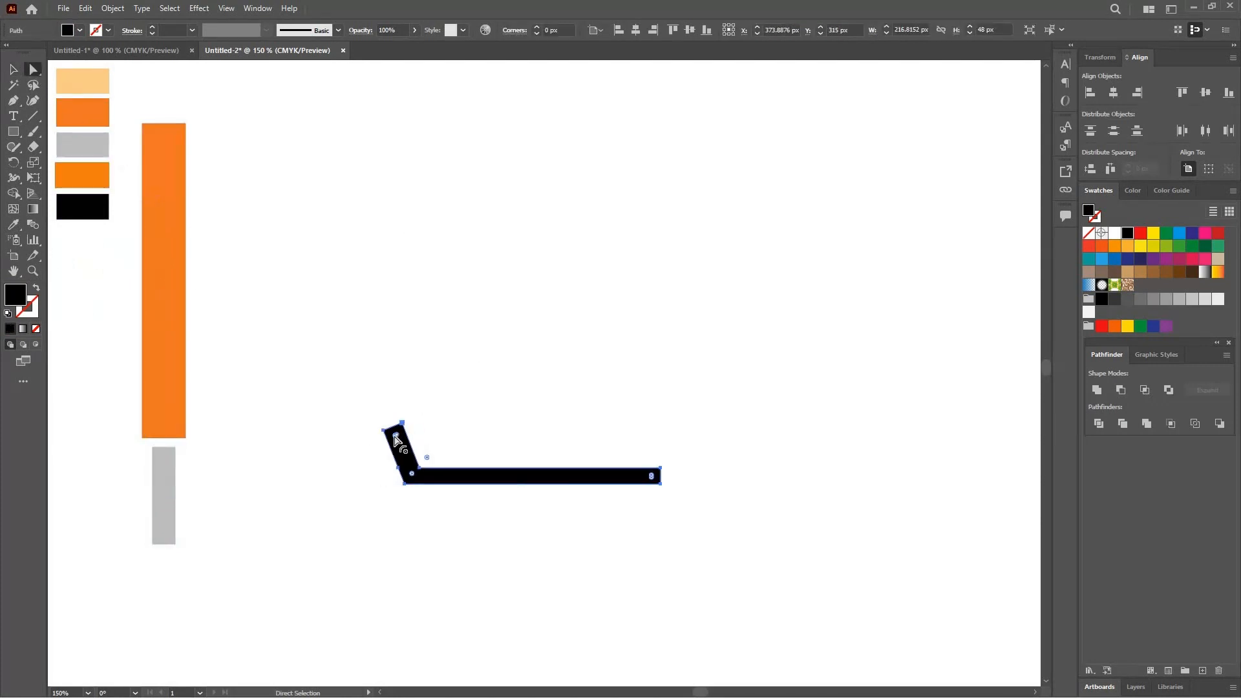
{"action": "left_click_drag", "start_coordinate": [396, 440], "coordinate": [417, 453]}
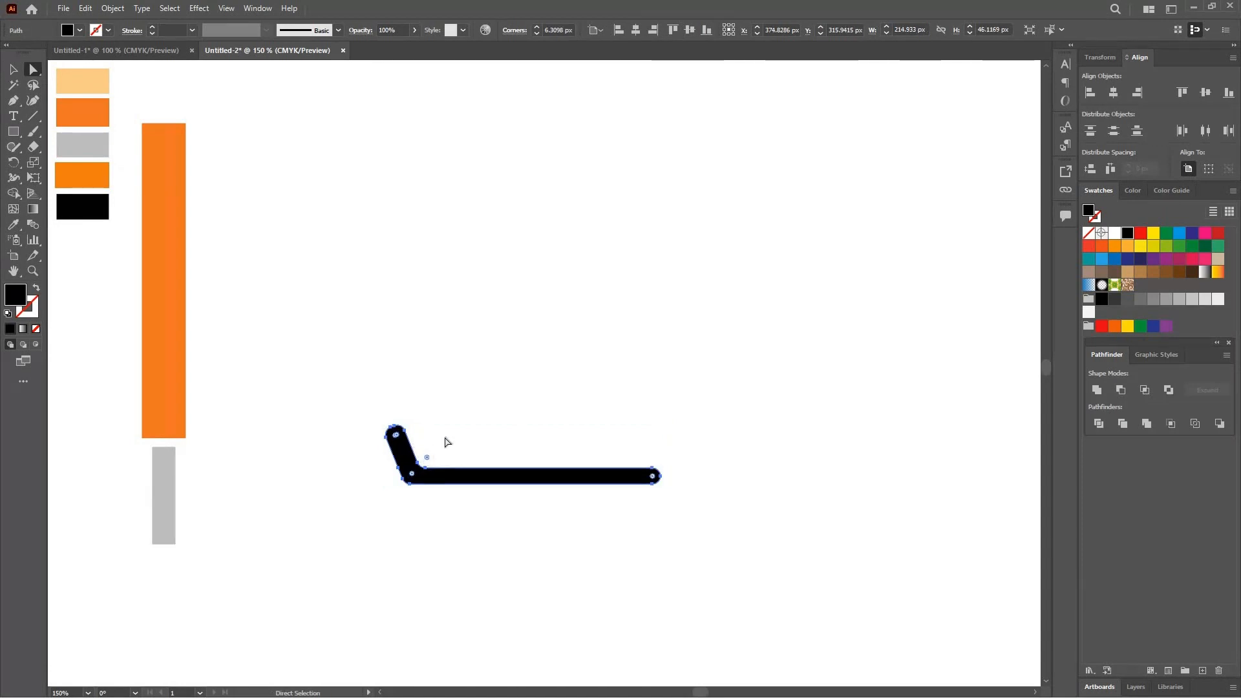
{"action": "left_click", "coordinate": [471, 429]}
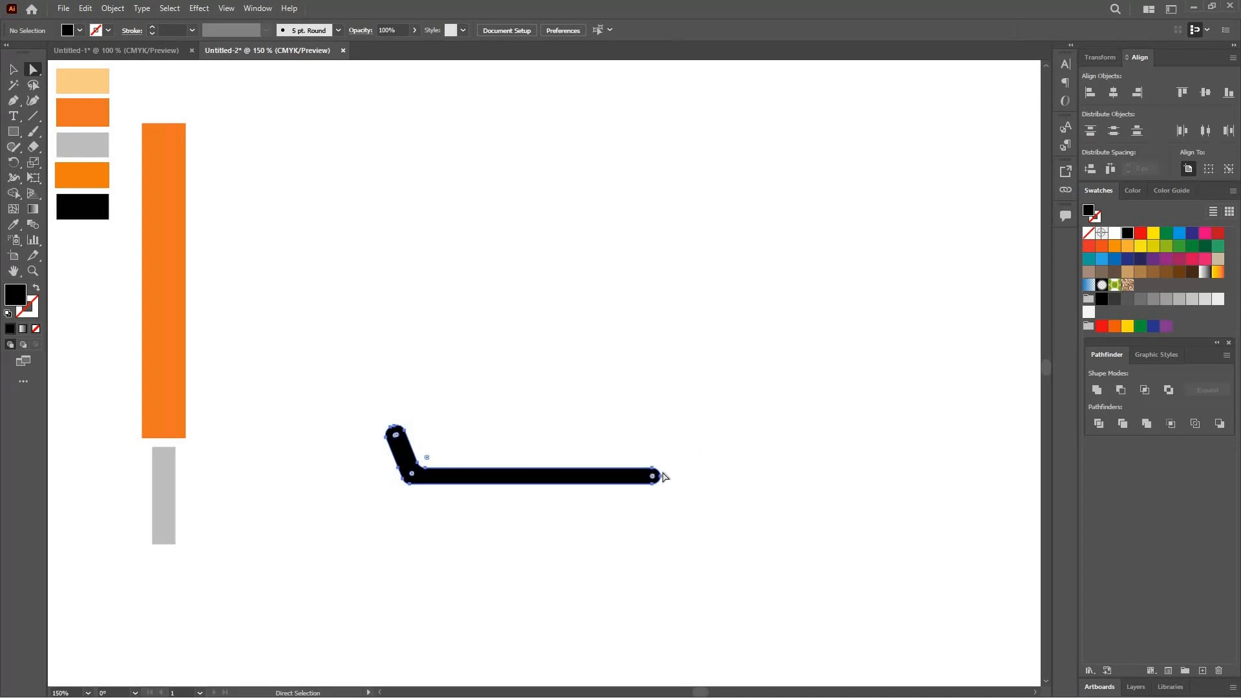
Step: Remove the rounding from the corners at the right end of the black profile so that end is square
{"action": "left_click", "coordinate": [654, 480]}
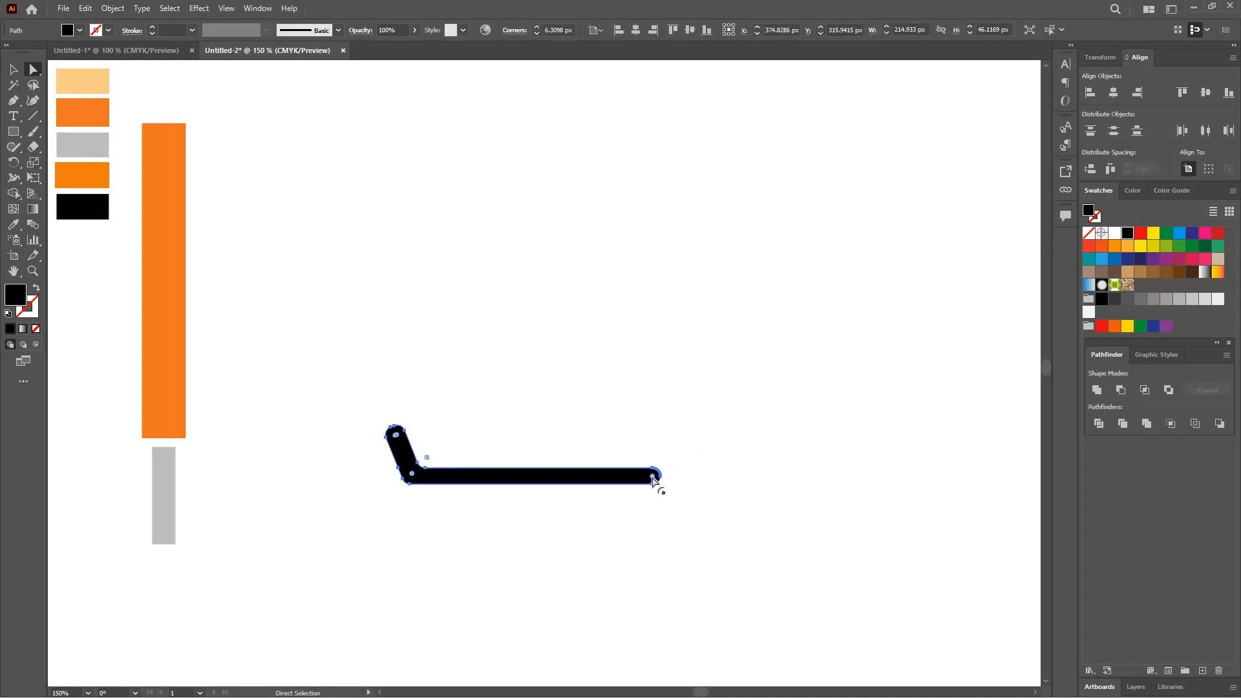
{"action": "mouse_move", "coordinate": [654, 480]}
{"action": "left_mouse_down"}
{"action": "mouse_move", "coordinate": [671, 479]}
{"action": "mouse_move", "coordinate": [656, 484]}
{"action": "left_mouse_up"}
{"action": "left_click", "coordinate": [468, 451]}
Step: Apply a 360° 3D Revolve to the black profile with the offset direction from the Right Edge
{"action": "left_click", "coordinate": [456, 471]}
{"action": "left_click", "coordinate": [258, 9]}
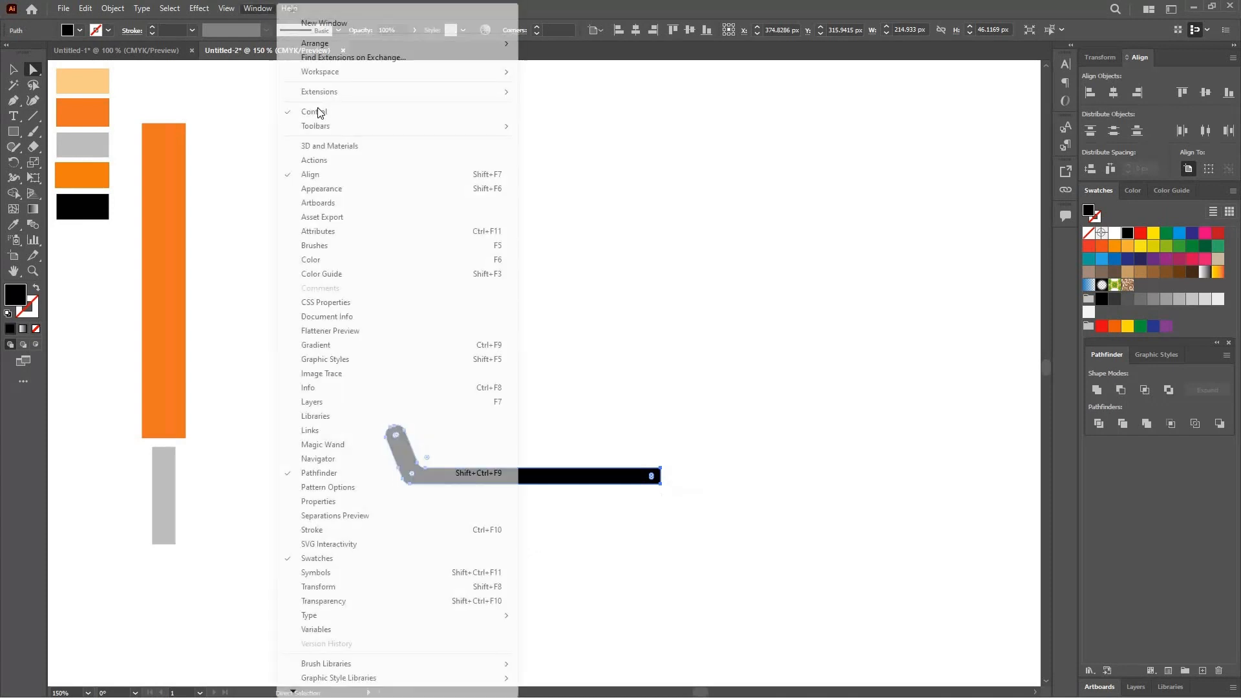
{"action": "left_click", "coordinate": [359, 147]}
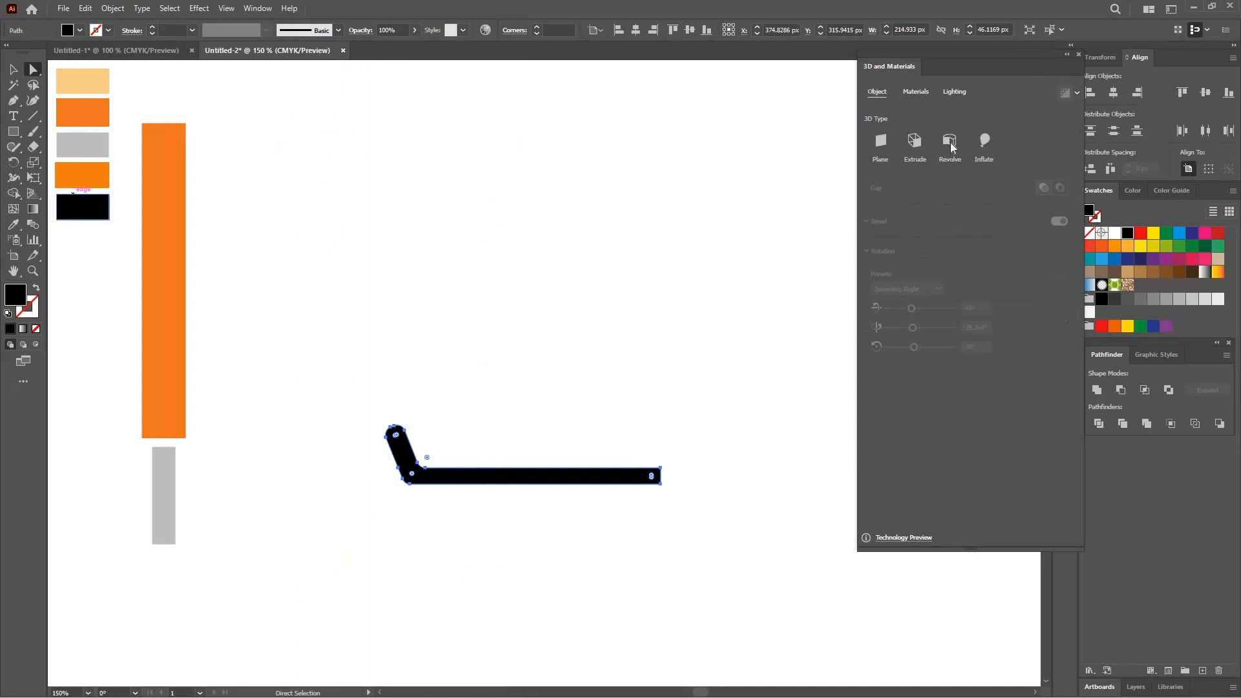
{"action": "left_click", "coordinate": [949, 142]}
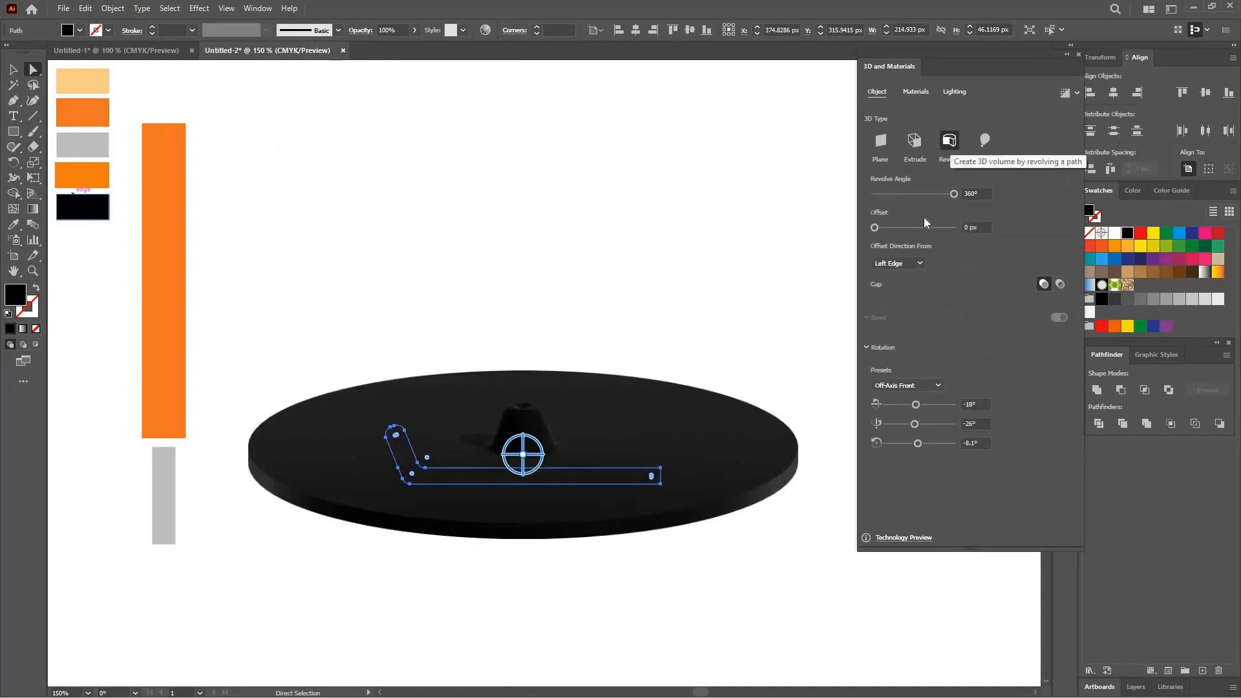
{"action": "left_click", "coordinate": [922, 265]}
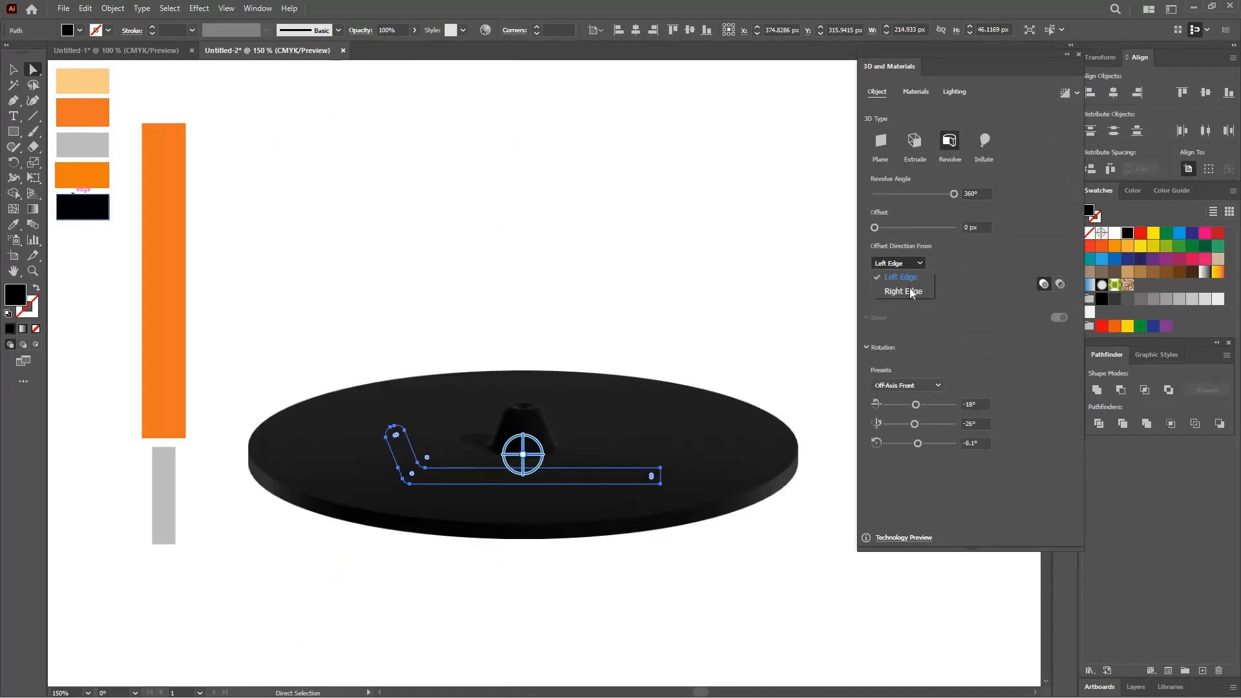
{"action": "left_click", "coordinate": [911, 292]}
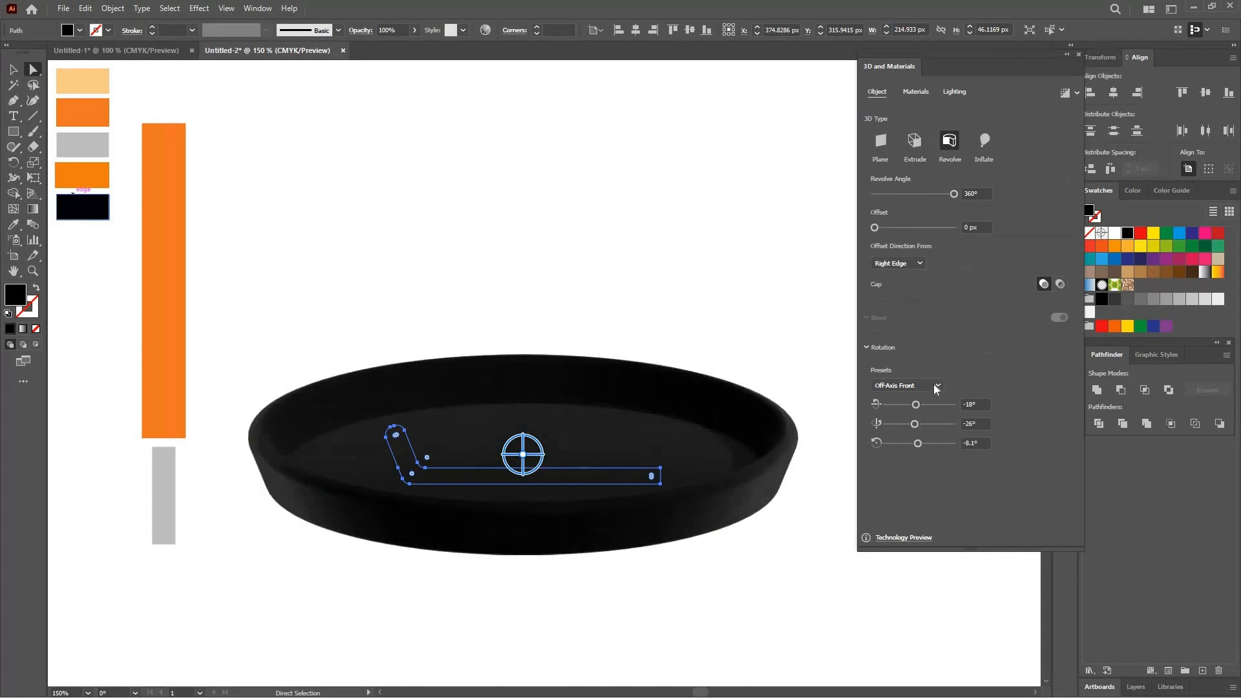
Step: Set the revolved black pan's rotation preset to Isometric Right and render it with ray tracing
{"action": "left_click", "coordinate": [907, 386]}
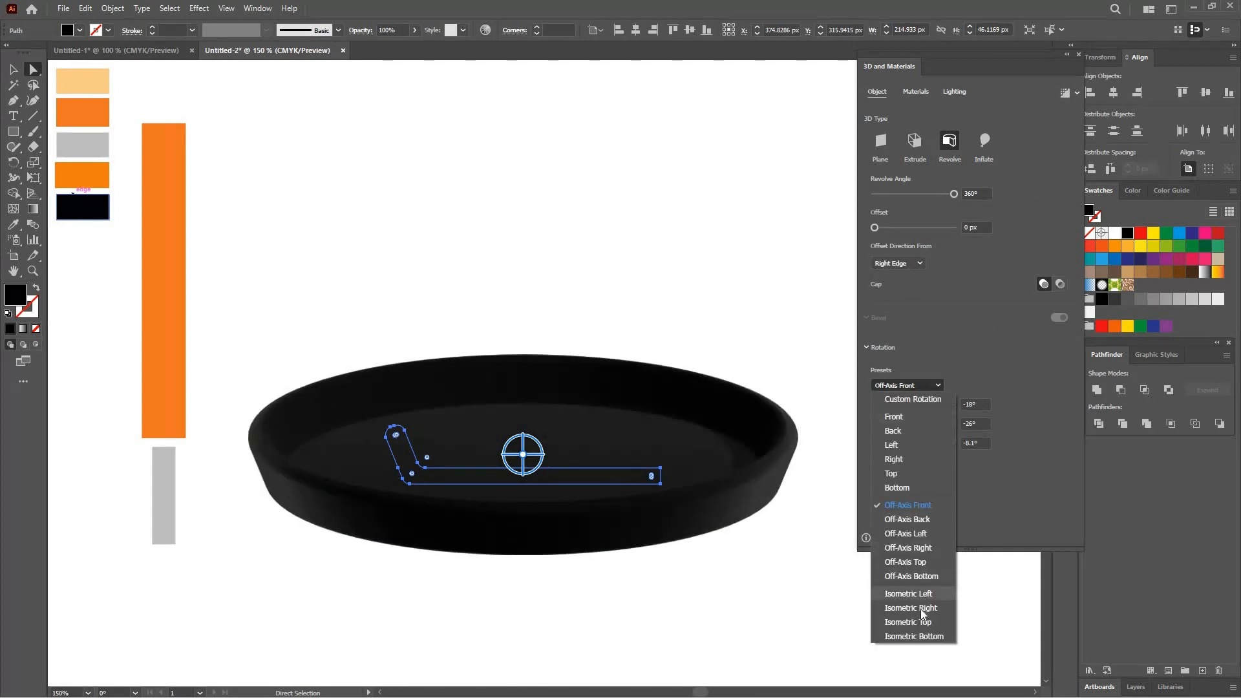
{"action": "left_click", "coordinate": [922, 608]}
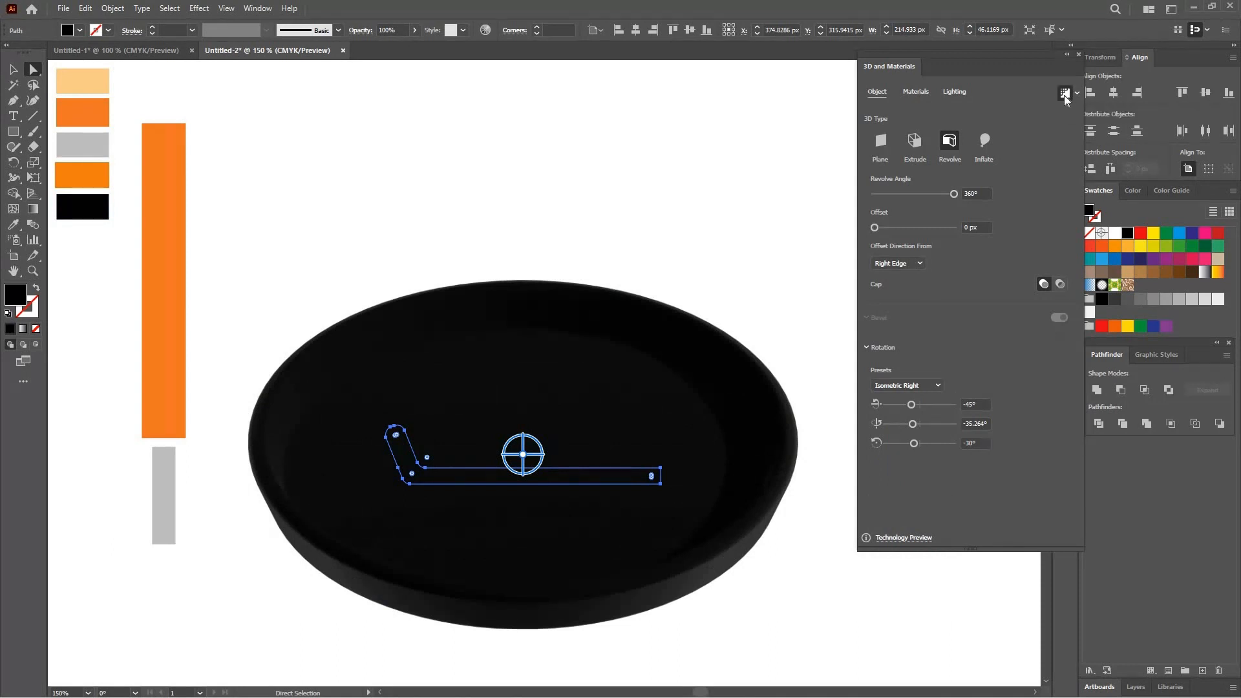
{"action": "left_click", "coordinate": [1065, 96]}
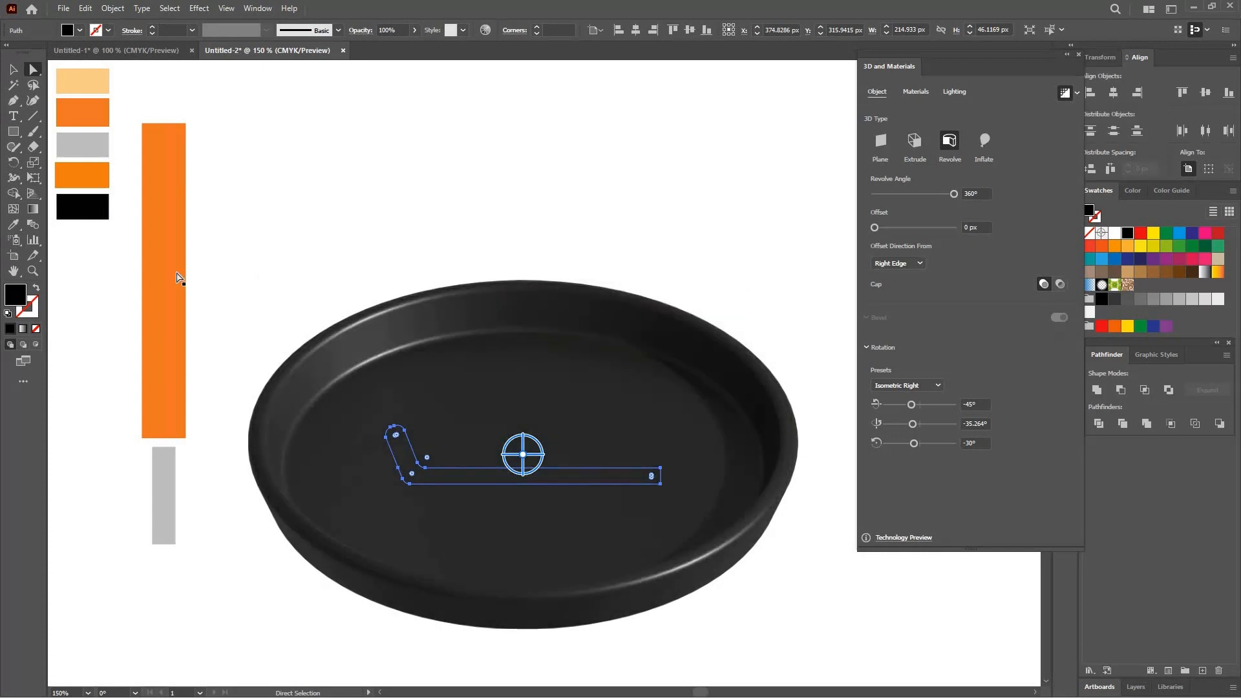
Step: Revolve the orange bar 360° with the offset from the Right Edge, rotate it to Isometric Top and render it with ray tracing
{"action": "left_click", "coordinate": [157, 272]}
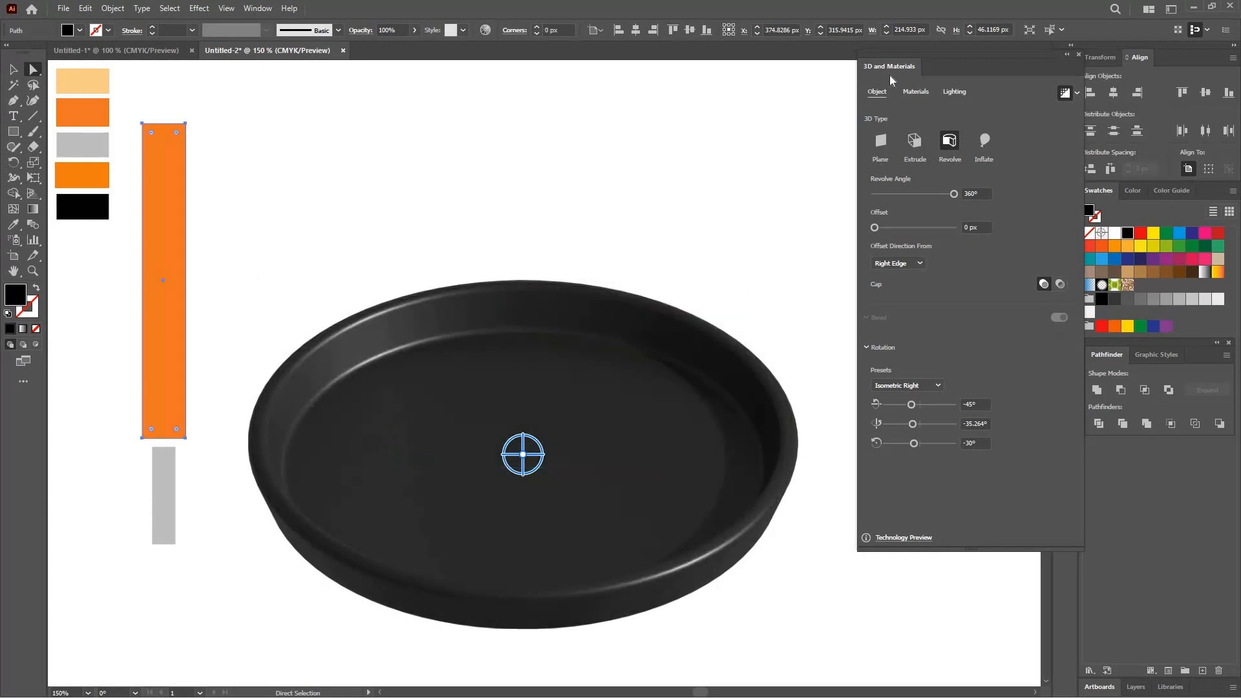
{"action": "left_click", "coordinate": [947, 144]}
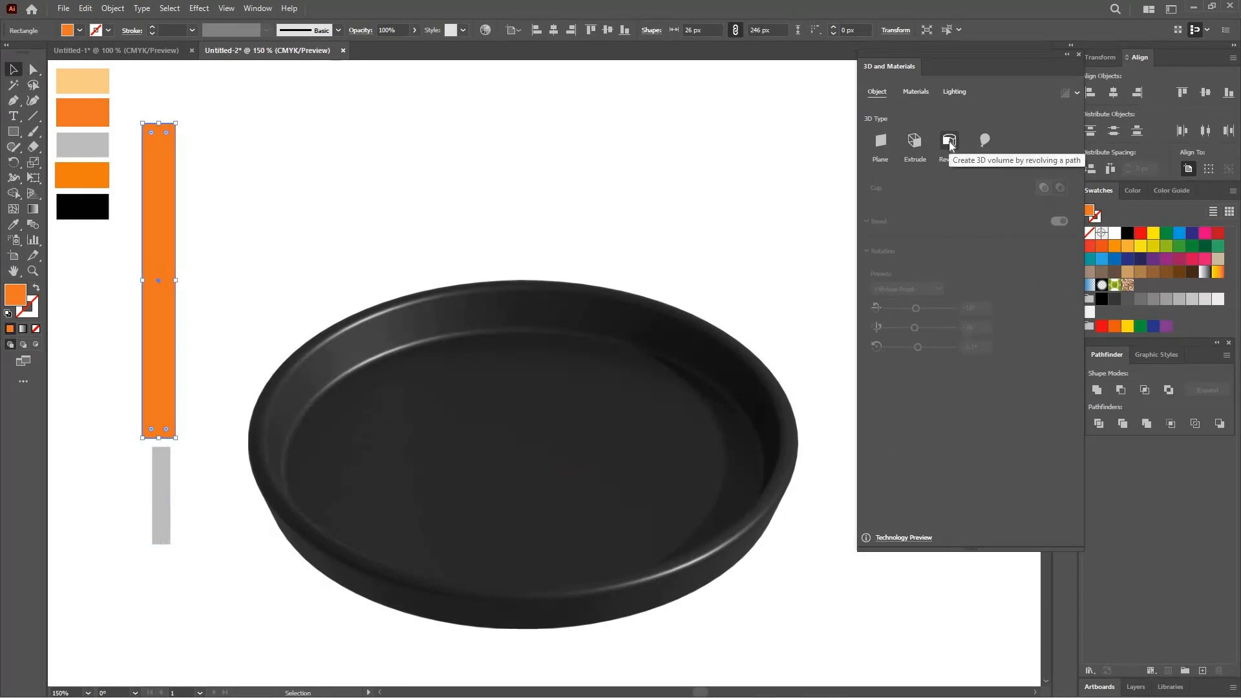
{"action": "left_click", "coordinate": [949, 141]}
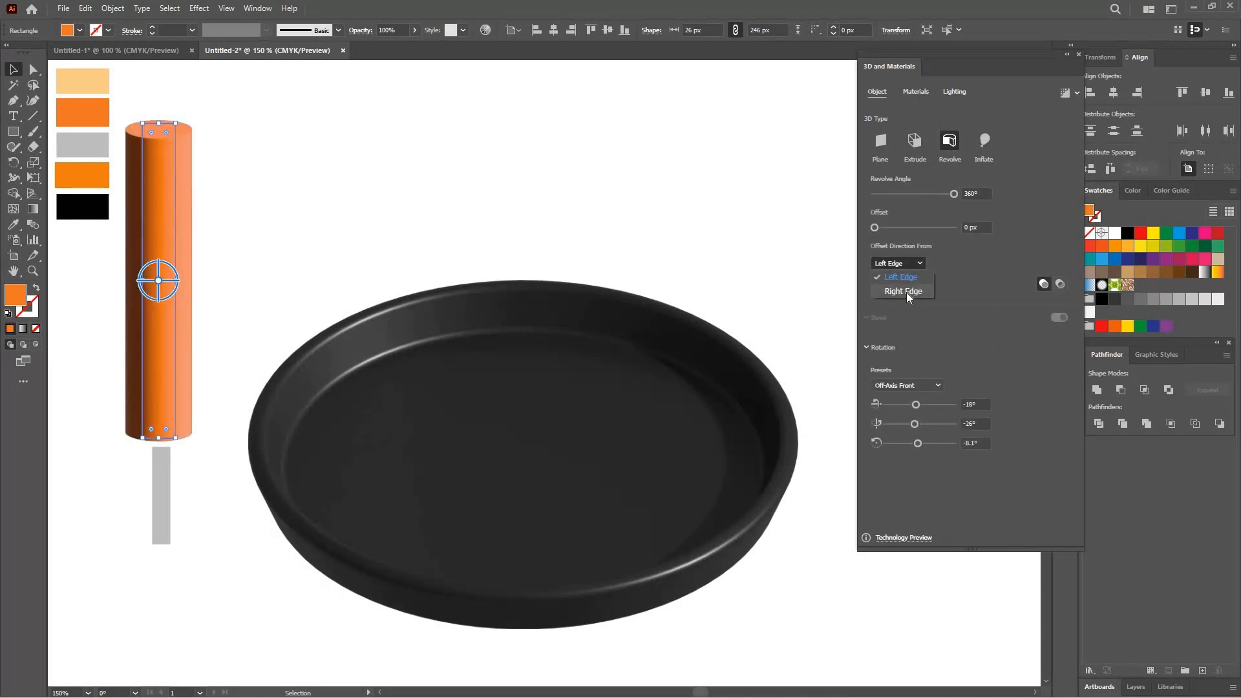
{"action": "left_click", "coordinate": [906, 292]}
{"action": "left_click", "coordinate": [940, 385]}
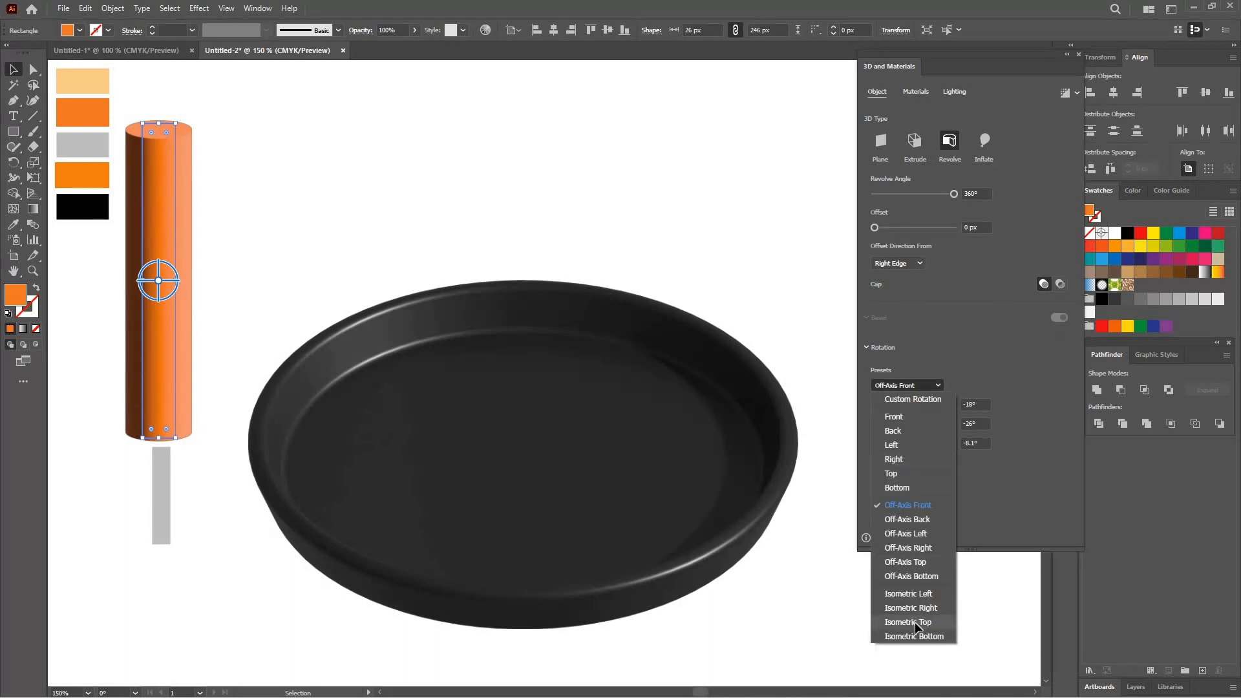
{"action": "left_click", "coordinate": [913, 622]}
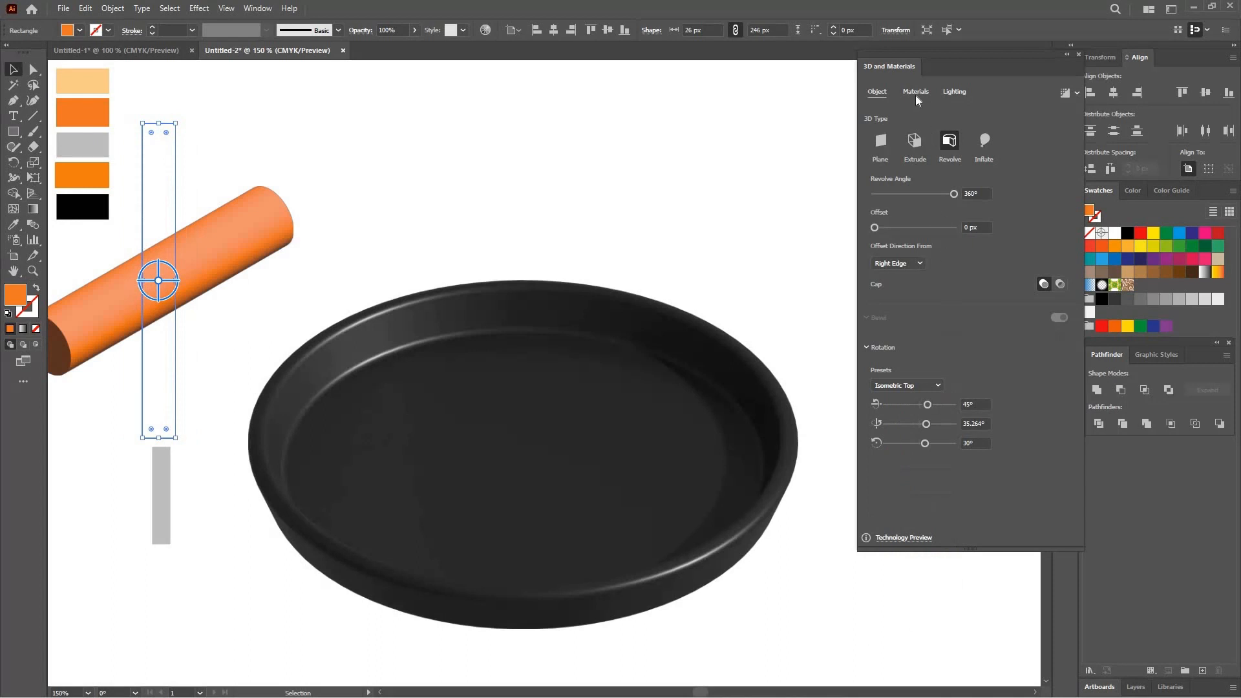
{"action": "left_click", "coordinate": [1064, 92]}
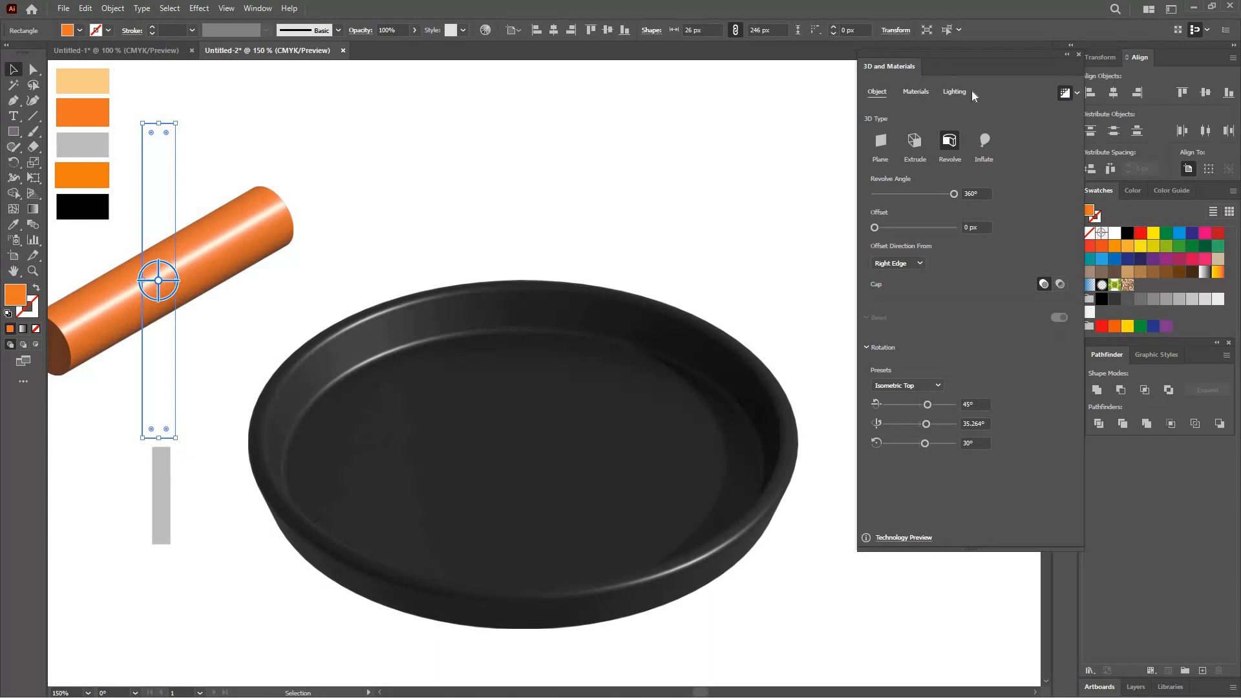
Step: Apply the Larch Wood material to the orange cylinder and set its wood color to CC5E12
{"action": "left_click", "coordinate": [920, 95]}
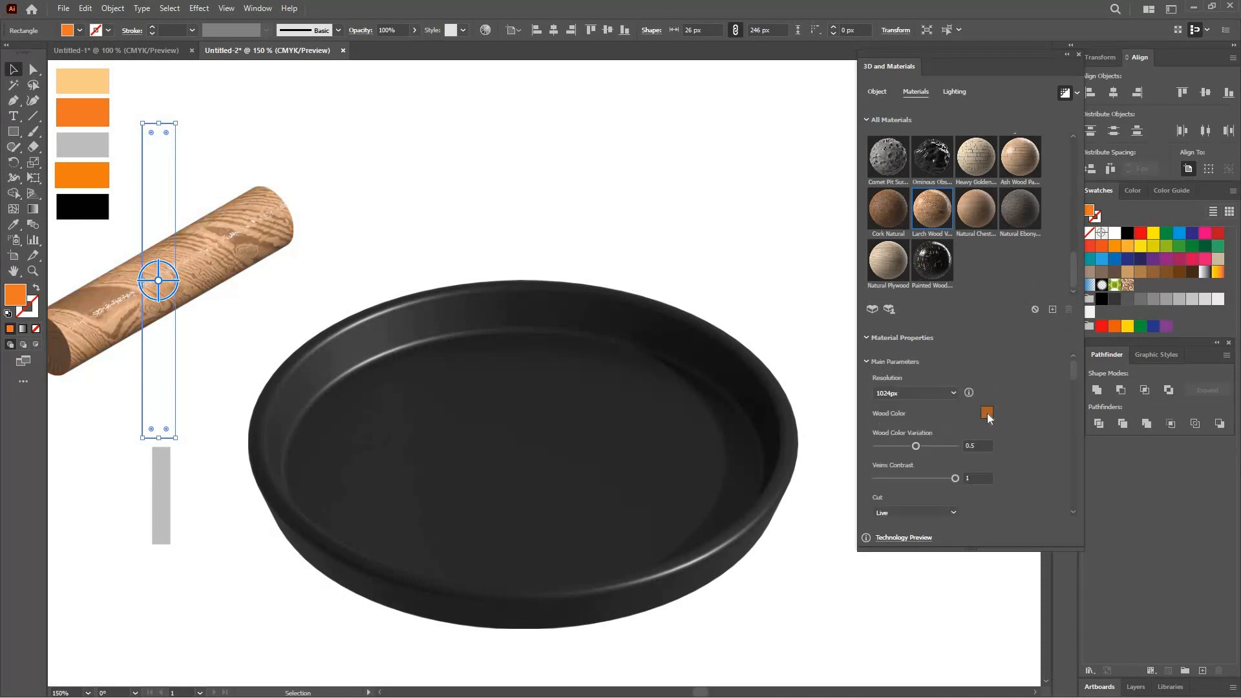
{"action": "left_click", "coordinate": [987, 412]}
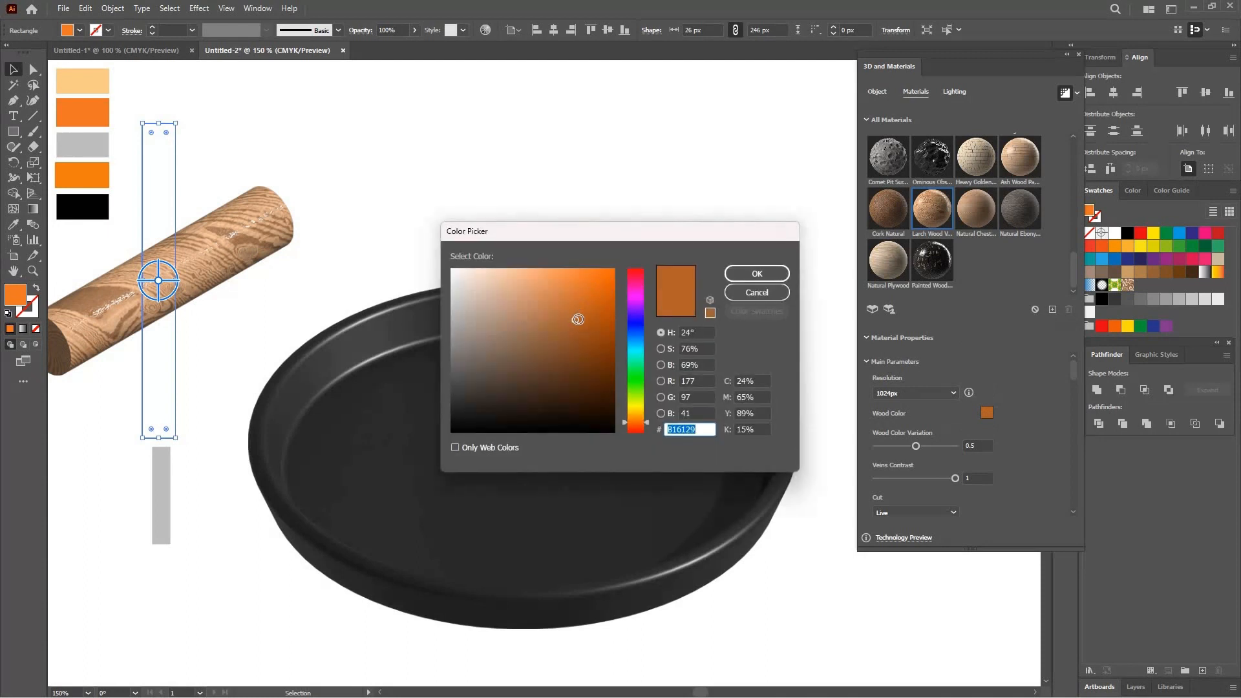
{"action": "left_click_drag", "start_coordinate": [588, 321], "coordinate": [602, 298]}
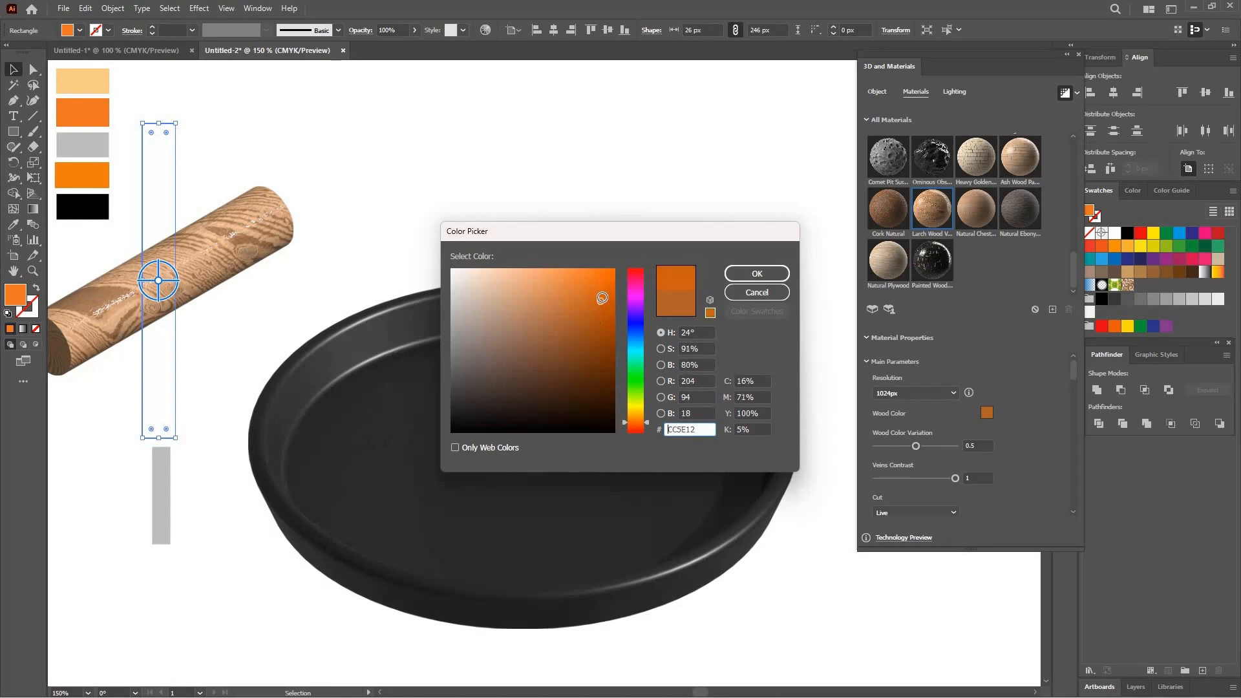
{"action": "left_click", "coordinate": [776, 276]}
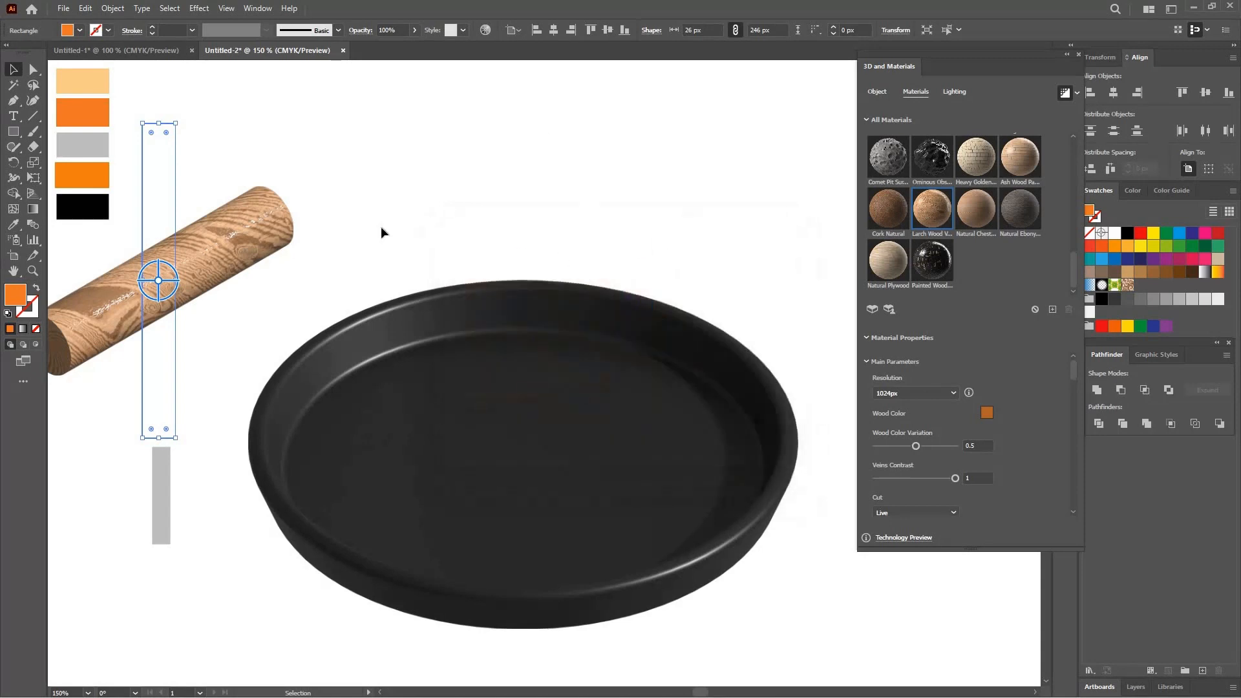
Step: Revolve the grey connector 360° with the offset from the Right Edge, rotate it to Isometric Top and render it with ray tracing
{"action": "left_click", "coordinate": [160, 469]}
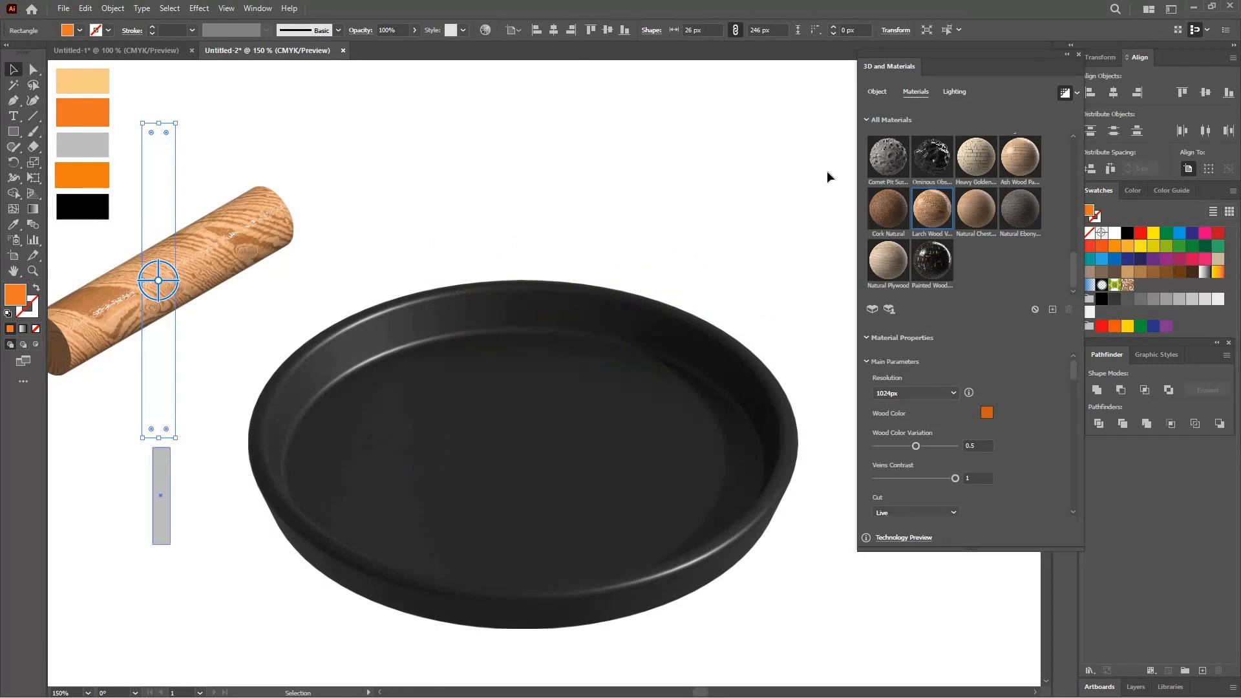
{"action": "left_click", "coordinate": [877, 94]}
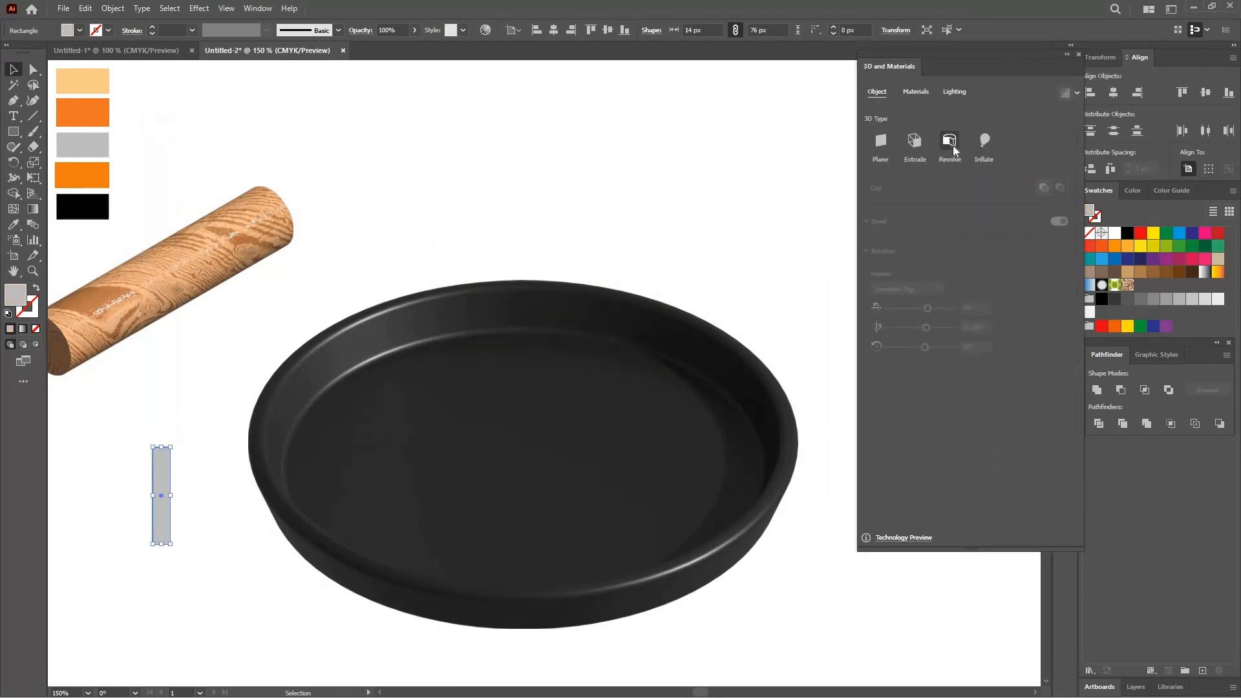
{"action": "left_click", "coordinate": [953, 145]}
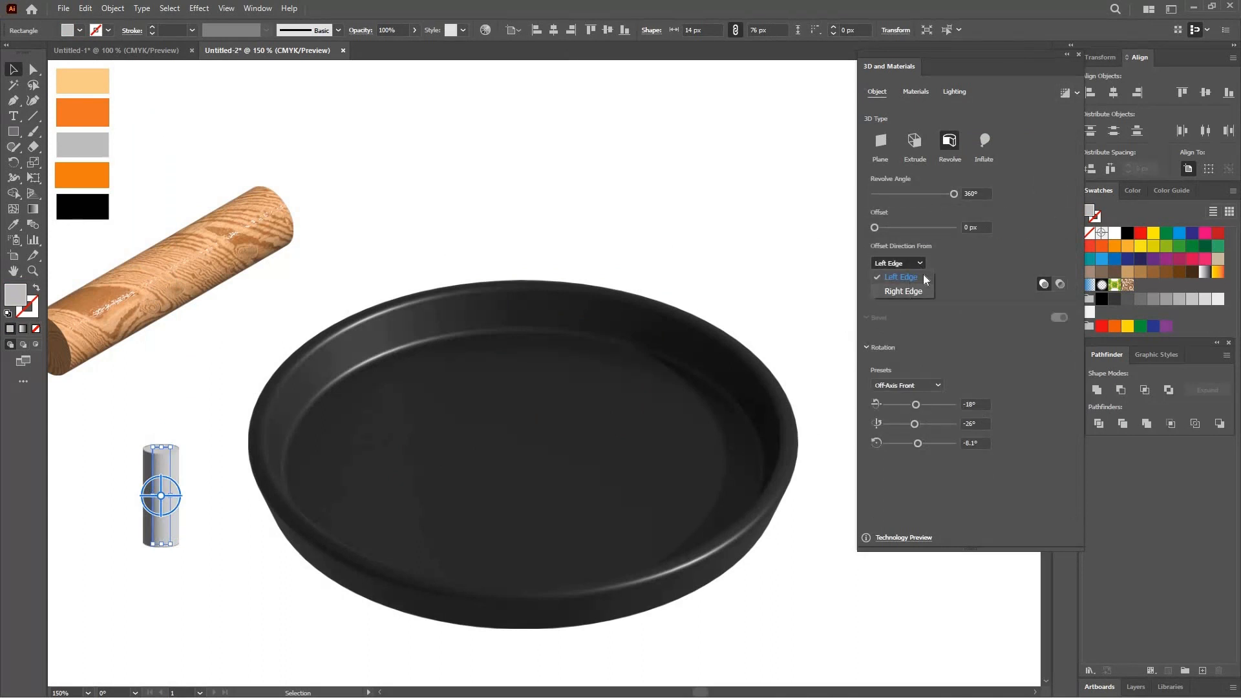
{"action": "left_click", "coordinate": [907, 291]}
{"action": "left_click", "coordinate": [938, 384]}
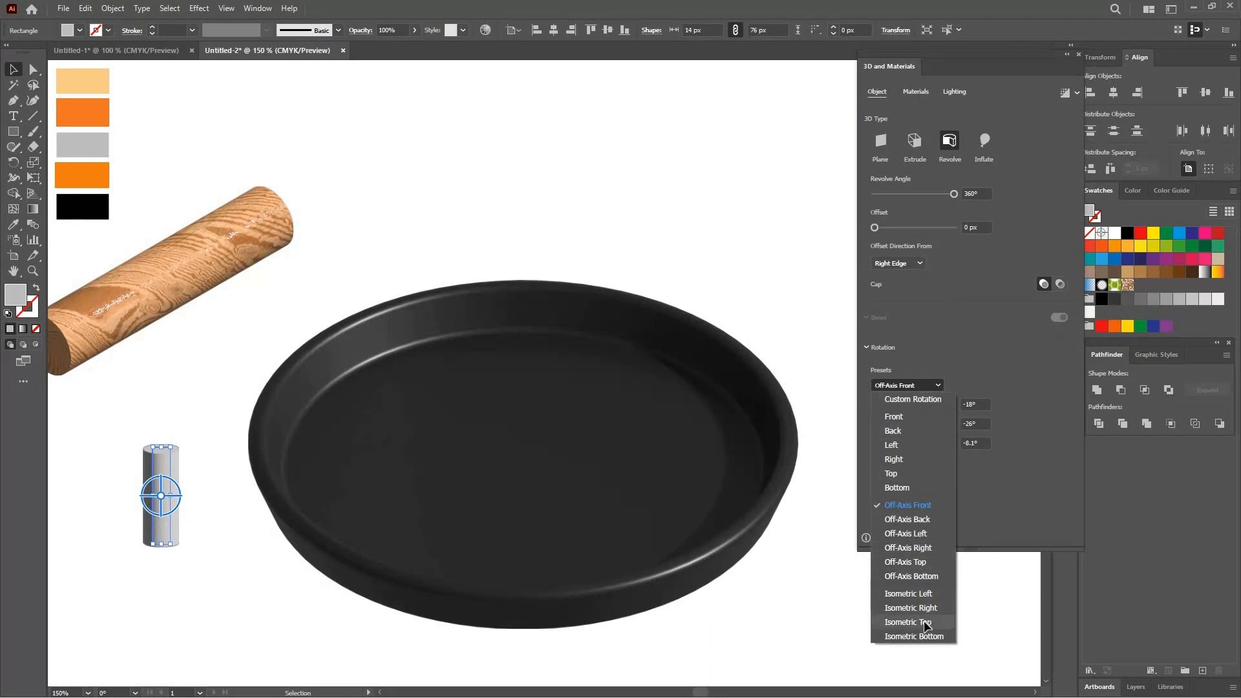
{"action": "left_click", "coordinate": [924, 621]}
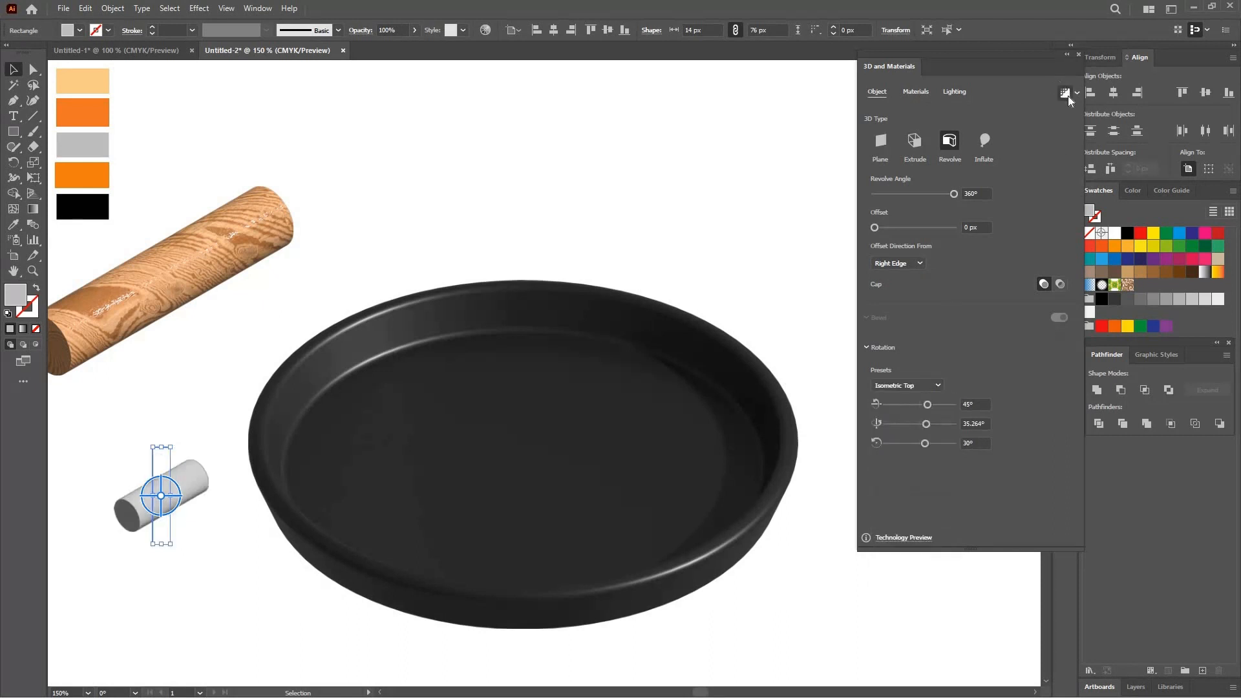
{"action": "left_click", "coordinate": [1066, 94]}
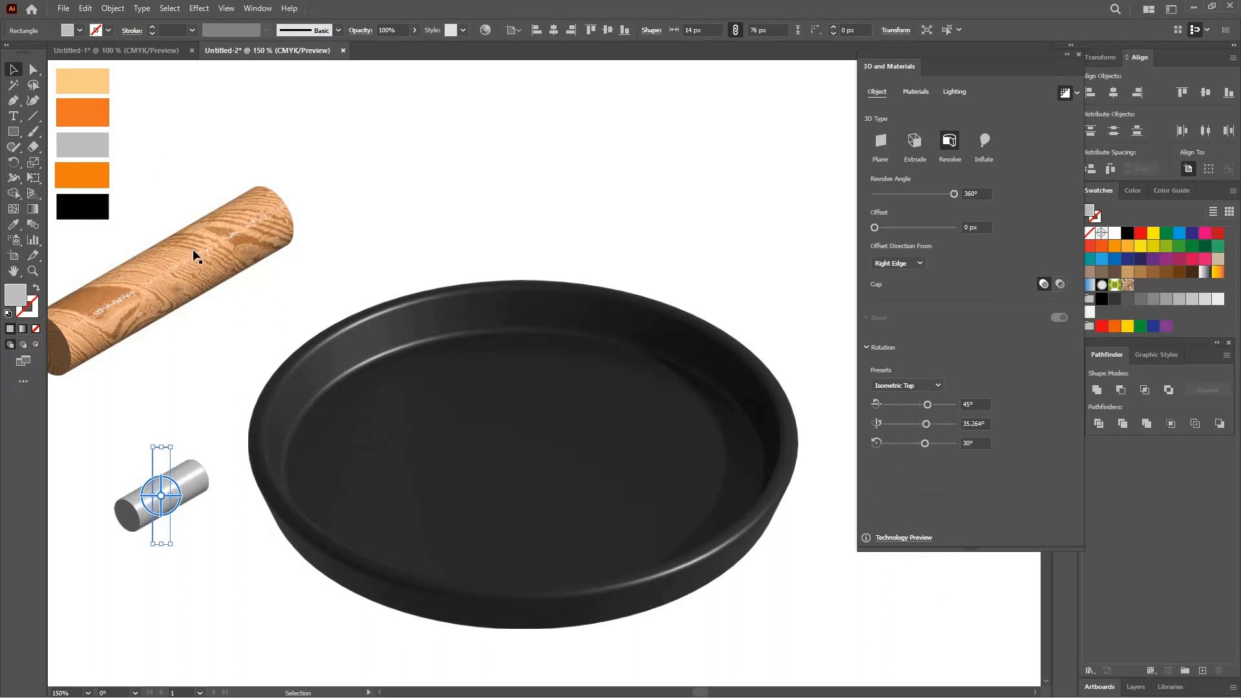
Step: Move the wooden handle beyond the pan's upper-right rim and place the grey connector between the handle and the pan
{"action": "left_click_drag", "start_coordinate": [680, 209], "coordinate": [743, 205]}
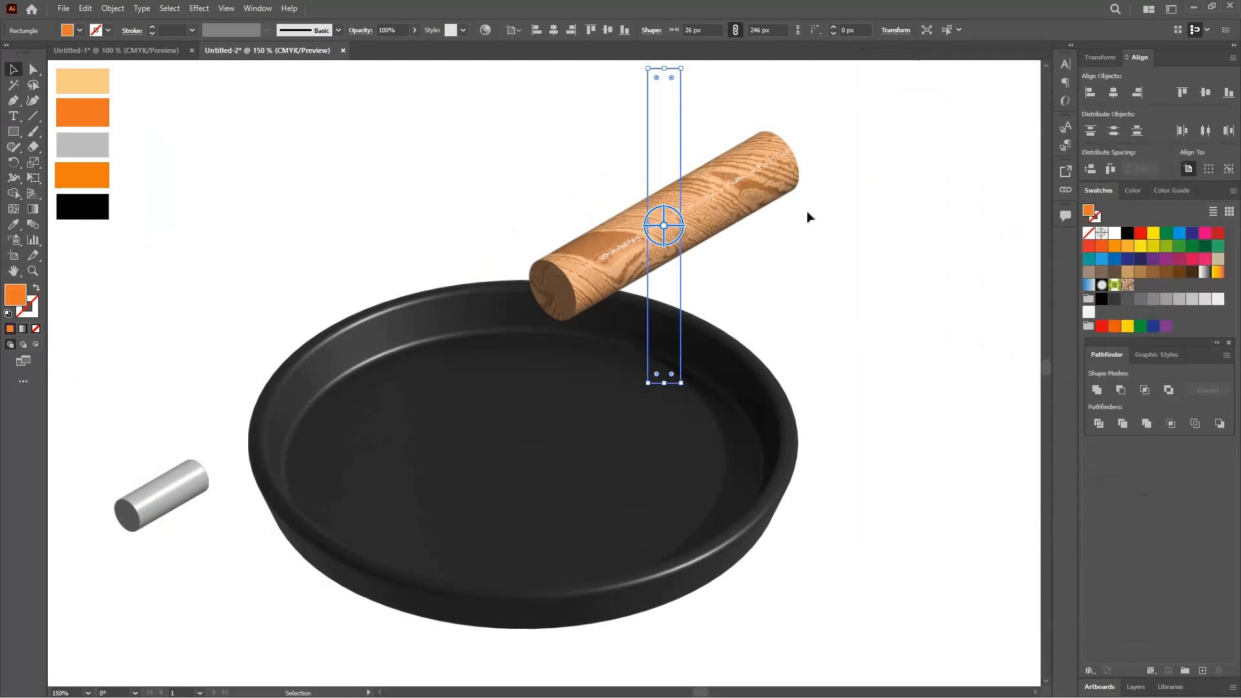
{"action": "left_click_drag", "start_coordinate": [806, 212], "coordinate": [933, 191]}
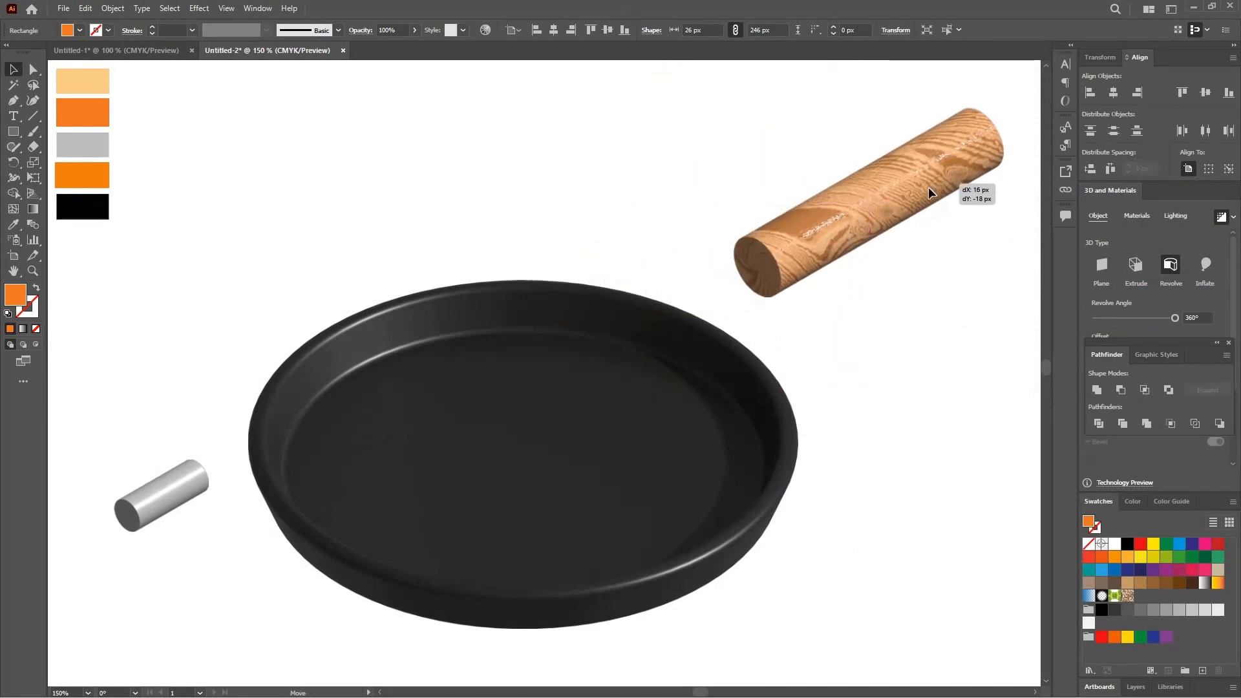
{"action": "left_click", "coordinate": [177, 496]}
{"action": "left_click_drag", "start_coordinate": [193, 484], "coordinate": [723, 357]}
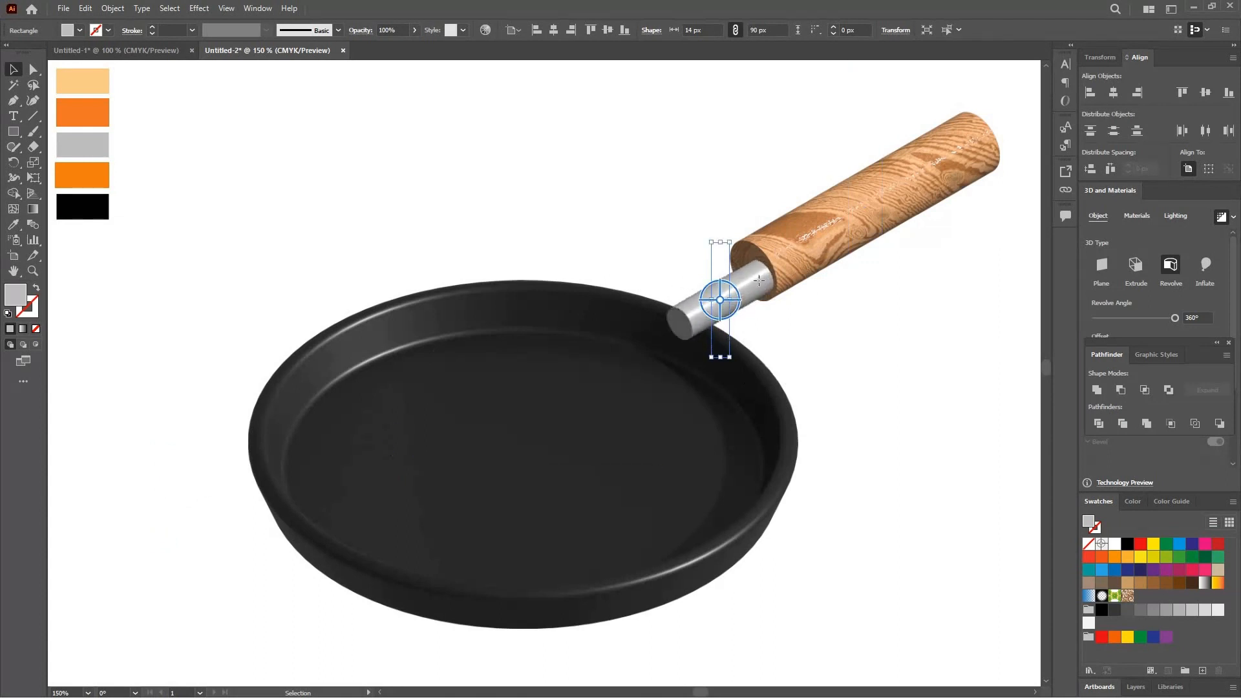
Step: Enlarge the grey connector's shape to about 18 by 101 px and align it with the handle's end and the pan's rim
{"action": "left_click_drag", "start_coordinate": [753, 273], "coordinate": [727, 229]}
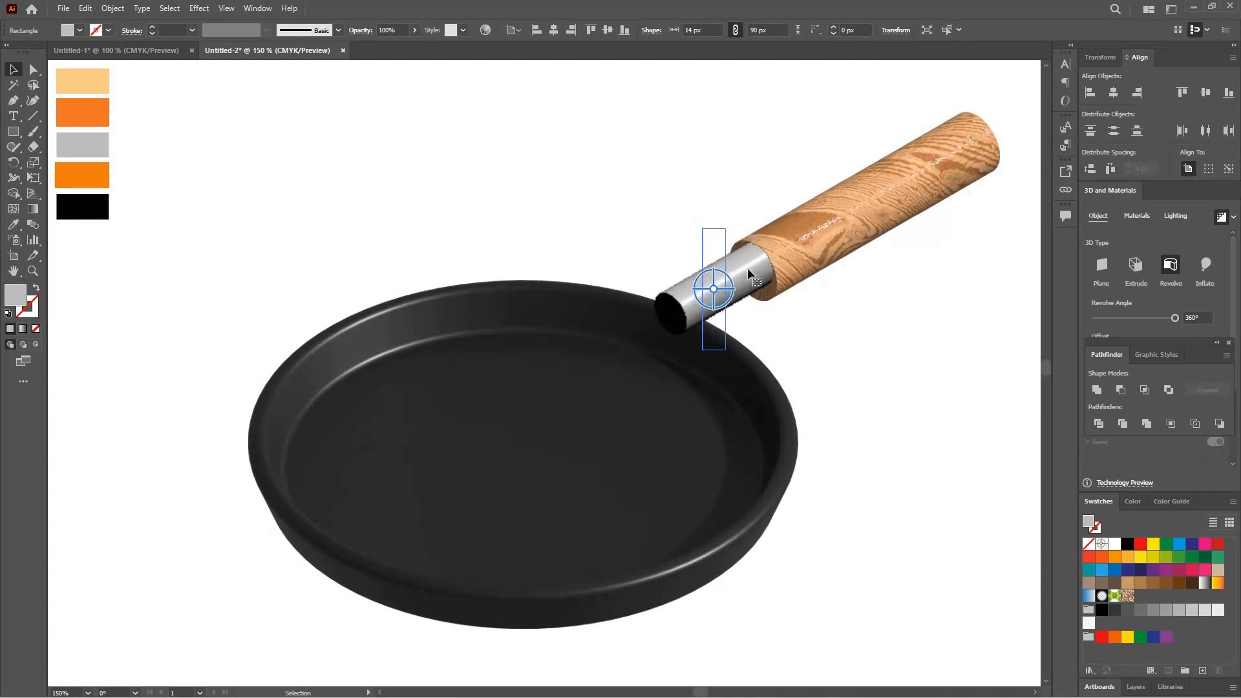
{"action": "left_click_drag", "start_coordinate": [742, 274], "coordinate": [738, 280]}
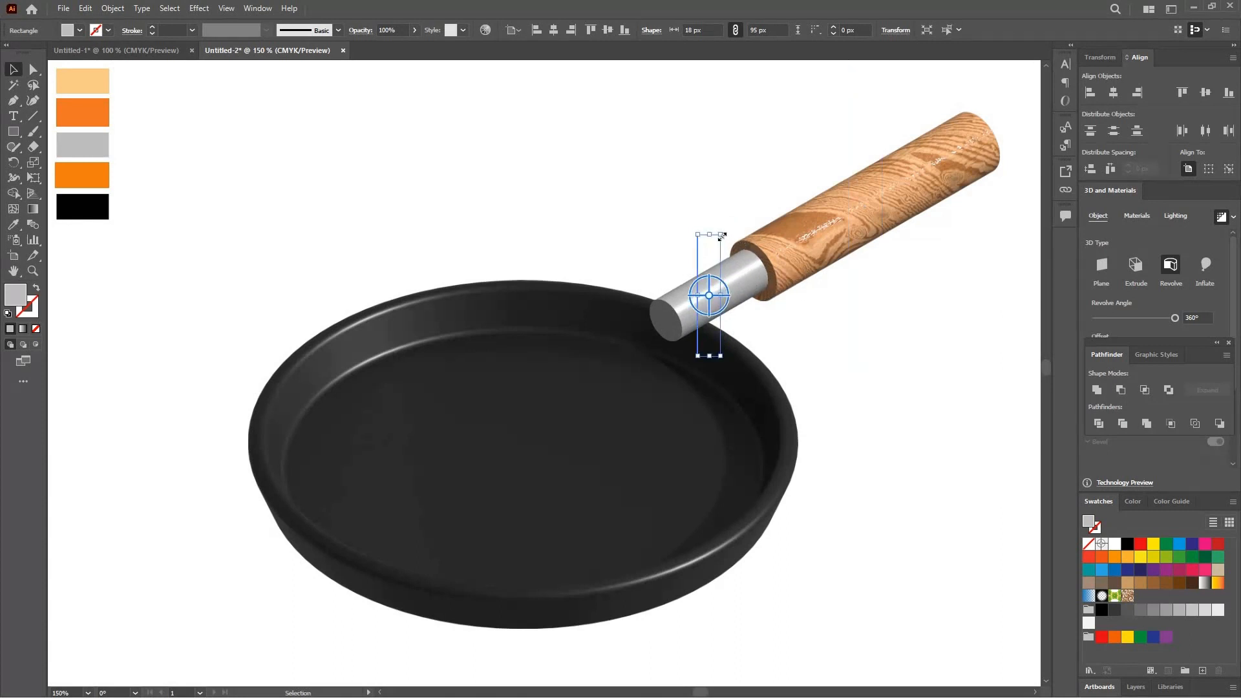
{"action": "left_click_drag", "start_coordinate": [722, 236], "coordinate": [723, 230]}
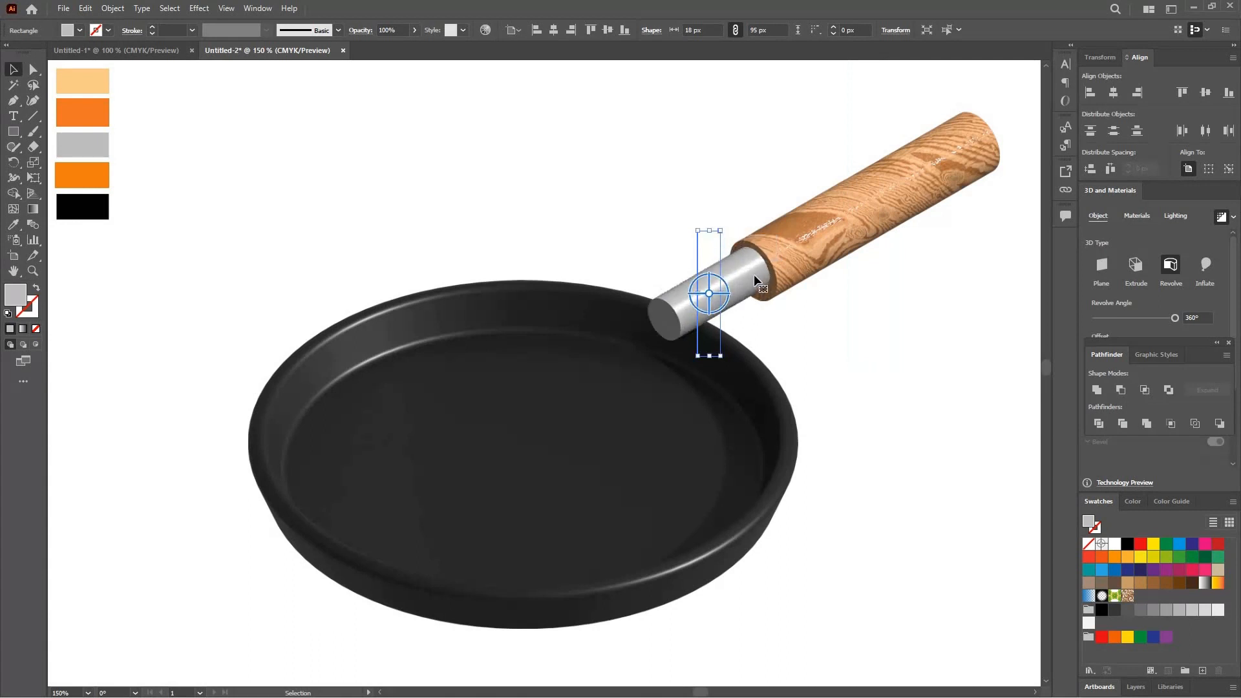
{"action": "left_click_drag", "start_coordinate": [754, 277], "coordinate": [753, 280]}
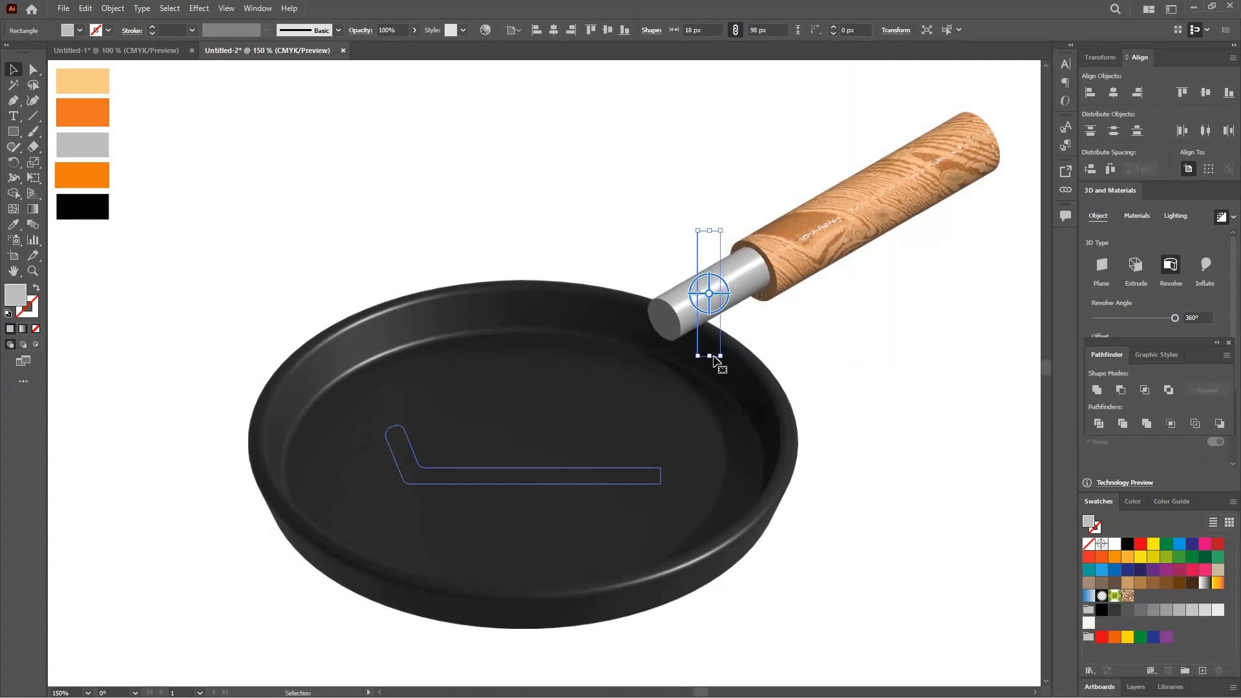
{"action": "left_click_drag", "start_coordinate": [711, 357], "coordinate": [710, 359]}
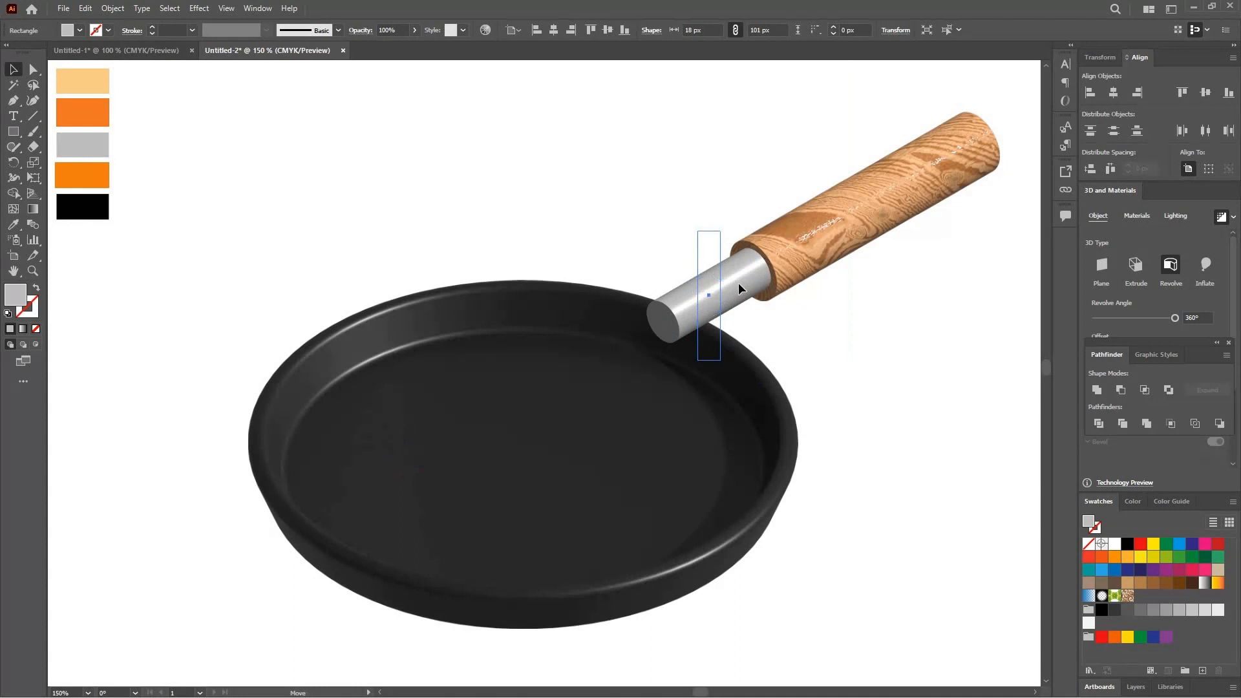
{"action": "left_click_drag", "start_coordinate": [740, 283], "coordinate": [738, 283]}
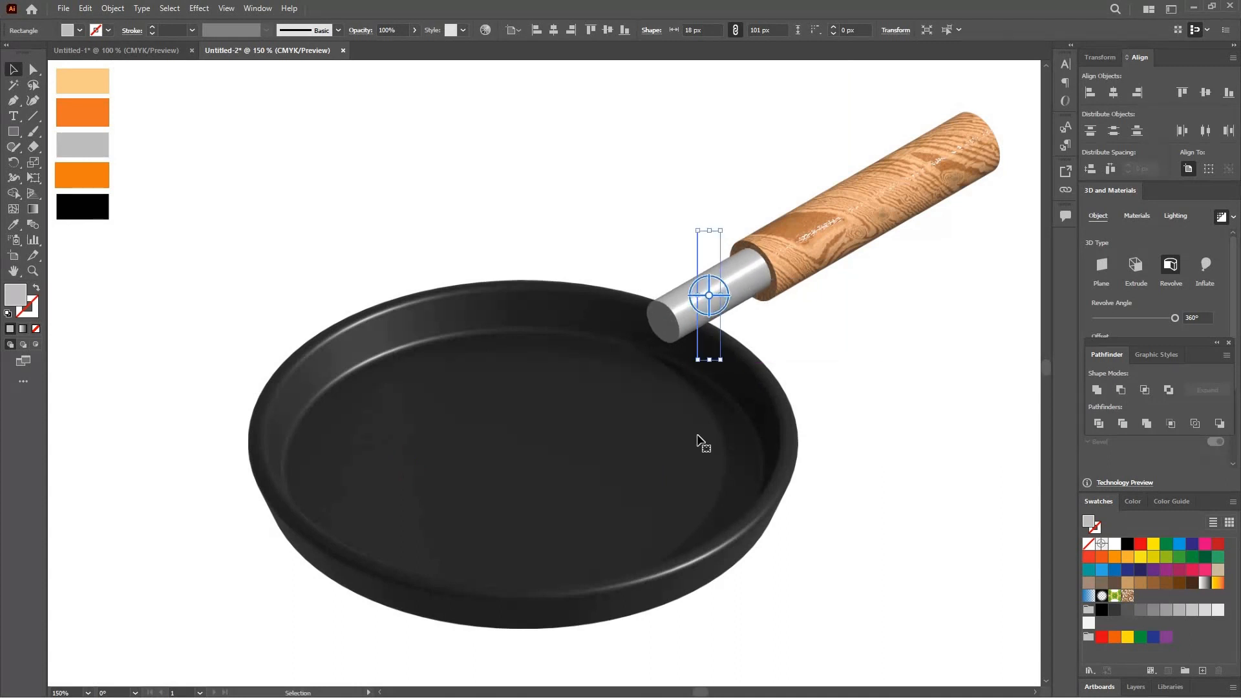
Step: Bring the black pan to the front so it covers the connector's end, and shift it slightly toward the handle
{"action": "left_click", "coordinate": [700, 441]}
{"action": "right_click", "coordinate": [698, 437]}
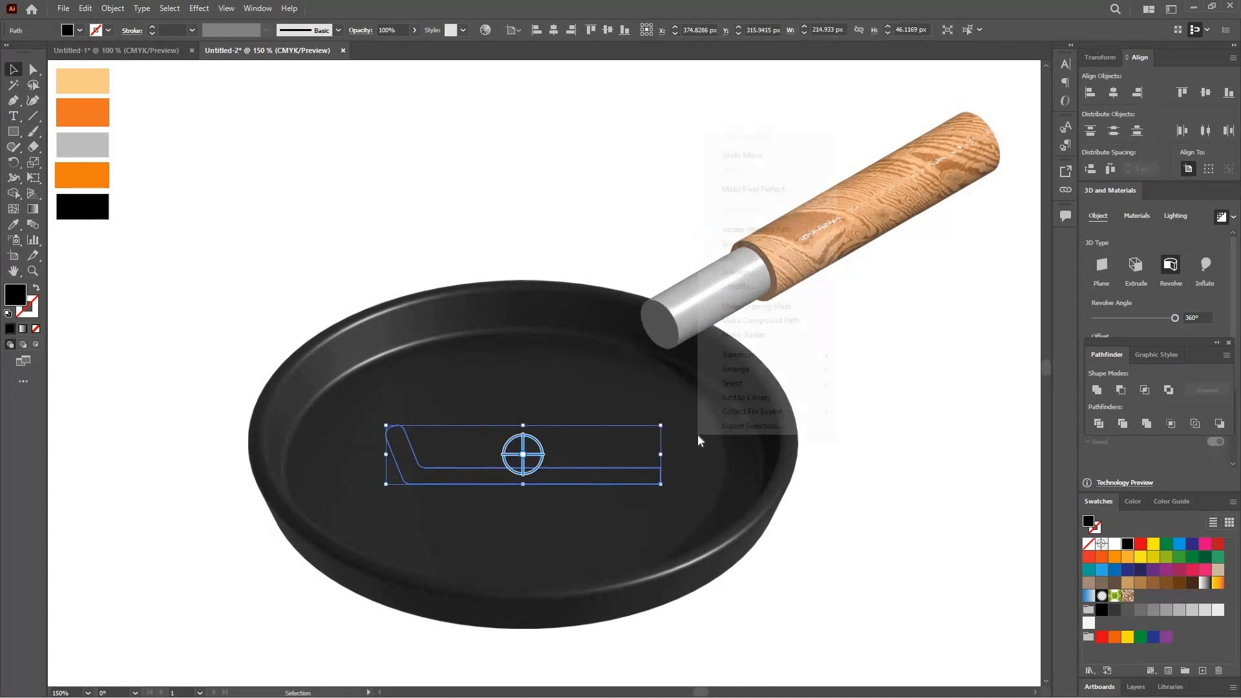
{"action": "mouse_move", "coordinate": [821, 369]}
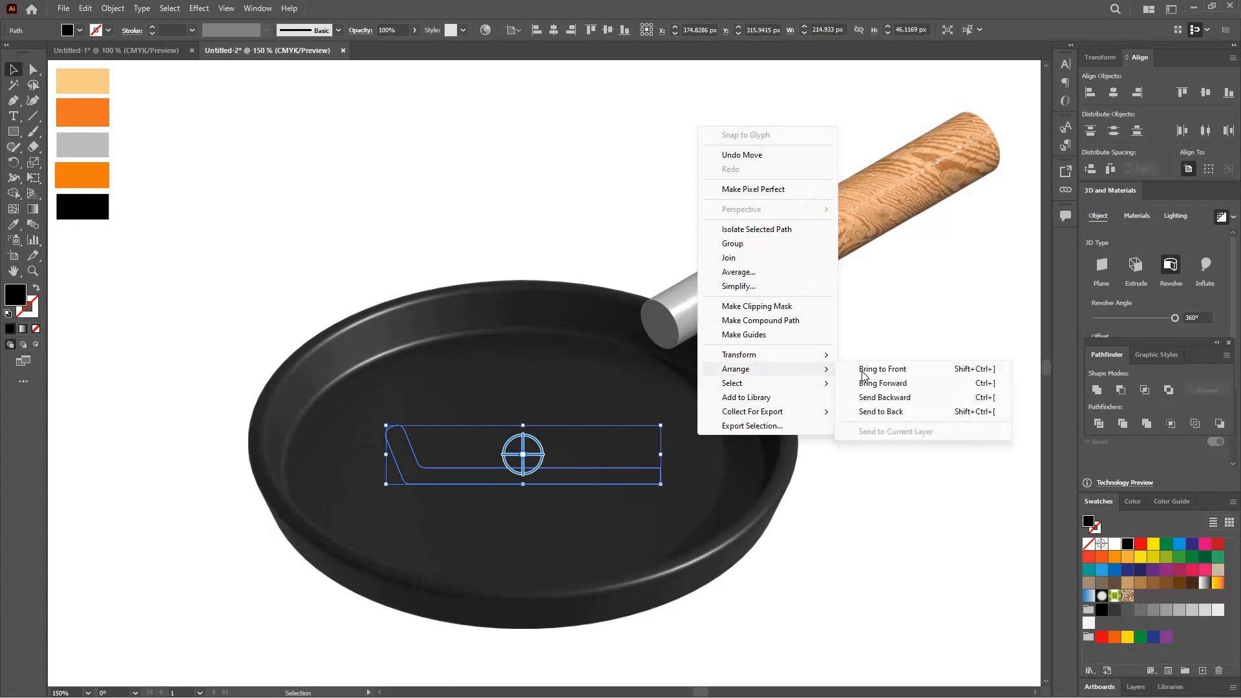
{"action": "left_click", "coordinate": [862, 372]}
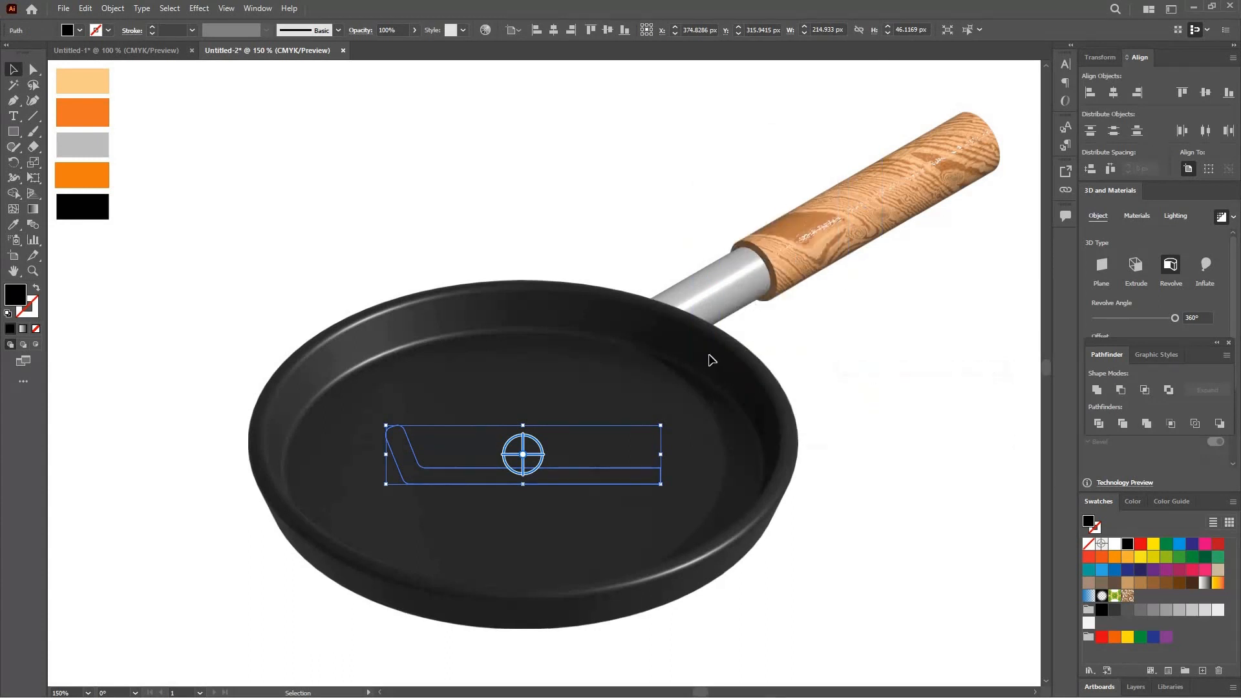
{"action": "mouse_move", "coordinate": [709, 362]}
{"action": "left_mouse_down"}
{"action": "mouse_move", "coordinate": [698, 355]}
{"action": "mouse_move", "coordinate": [712, 338]}
{"action": "mouse_move", "coordinate": [724, 344]}
{"action": "left_mouse_up"}
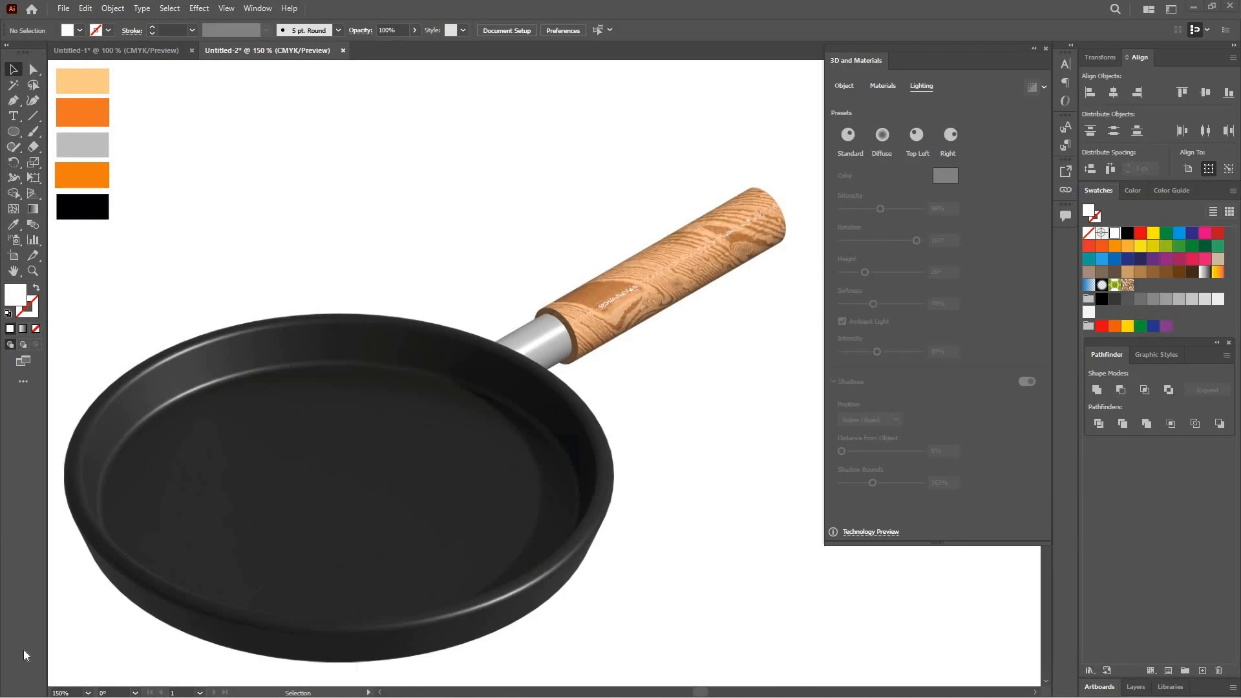
Step: Draw a white five-pointed star about 281 by 277 px, round its corners to about 22 px and place it inside the pan
{"action": "left_click", "coordinate": [22, 137]}
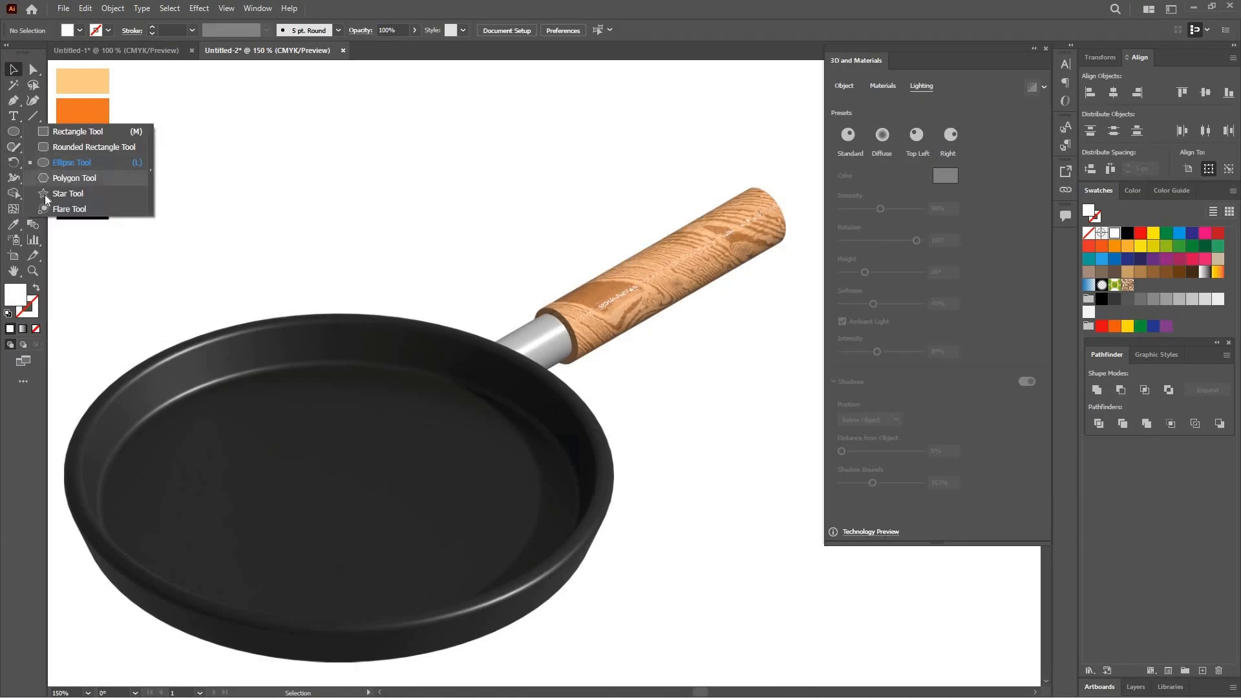
{"action": "left_click_drag", "start_coordinate": [242, 359], "coordinate": [348, 525]}
{"action": "left_click", "coordinate": [33, 69]}
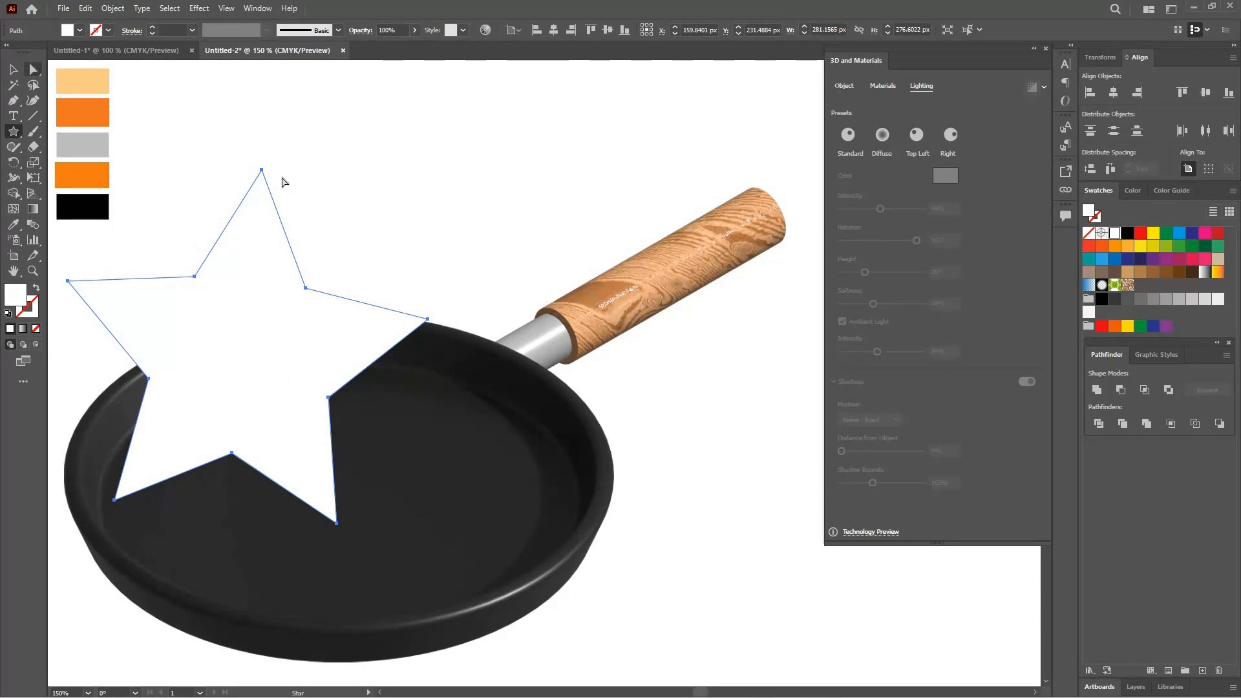
{"action": "left_click_drag", "start_coordinate": [260, 186], "coordinate": [335, 459]}
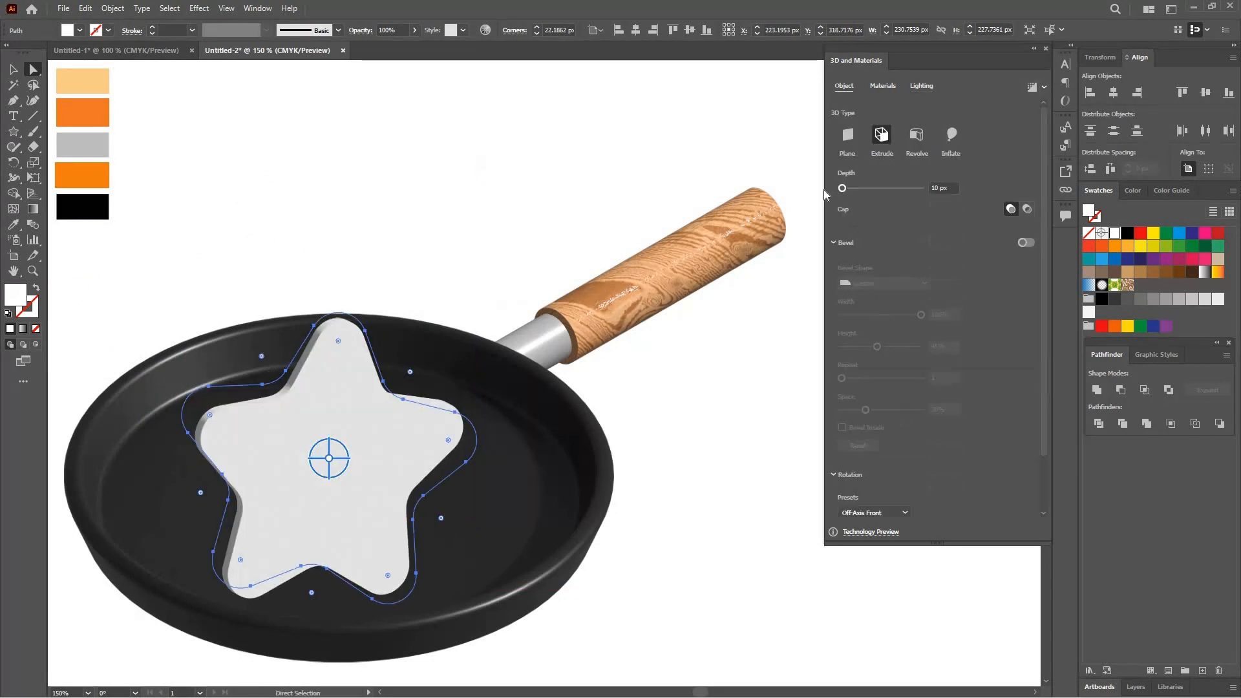
Step: Set the star's extrusion depth to 0 px, with a Round bevel and the Isometric Top rotation preset
{"action": "left_click_drag", "start_coordinate": [843, 189], "coordinate": [822, 192]}
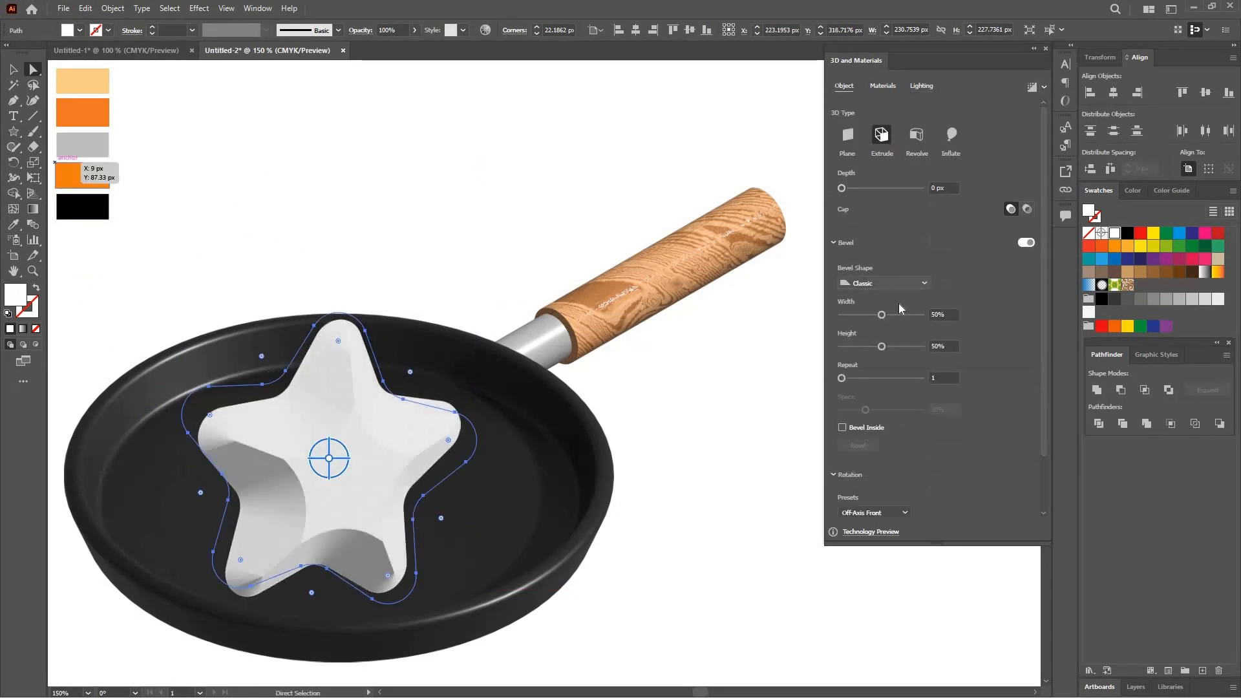
{"action": "left_click", "coordinate": [899, 283]}
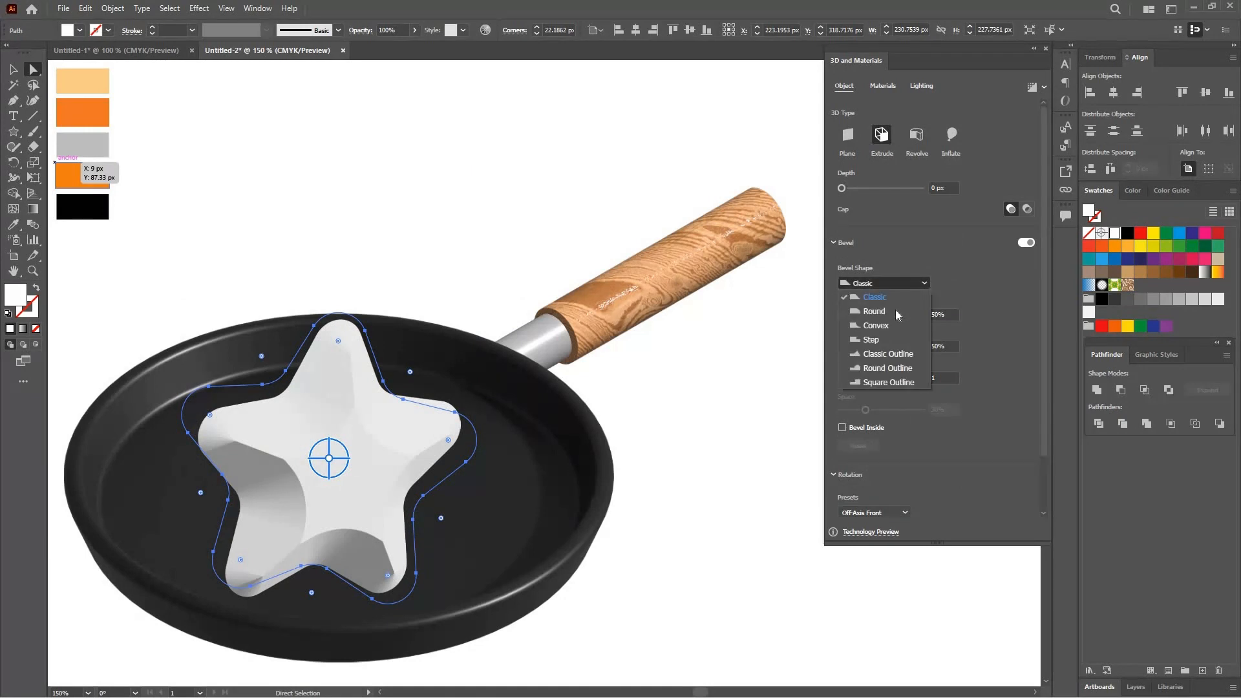
{"action": "left_click", "coordinate": [904, 514]}
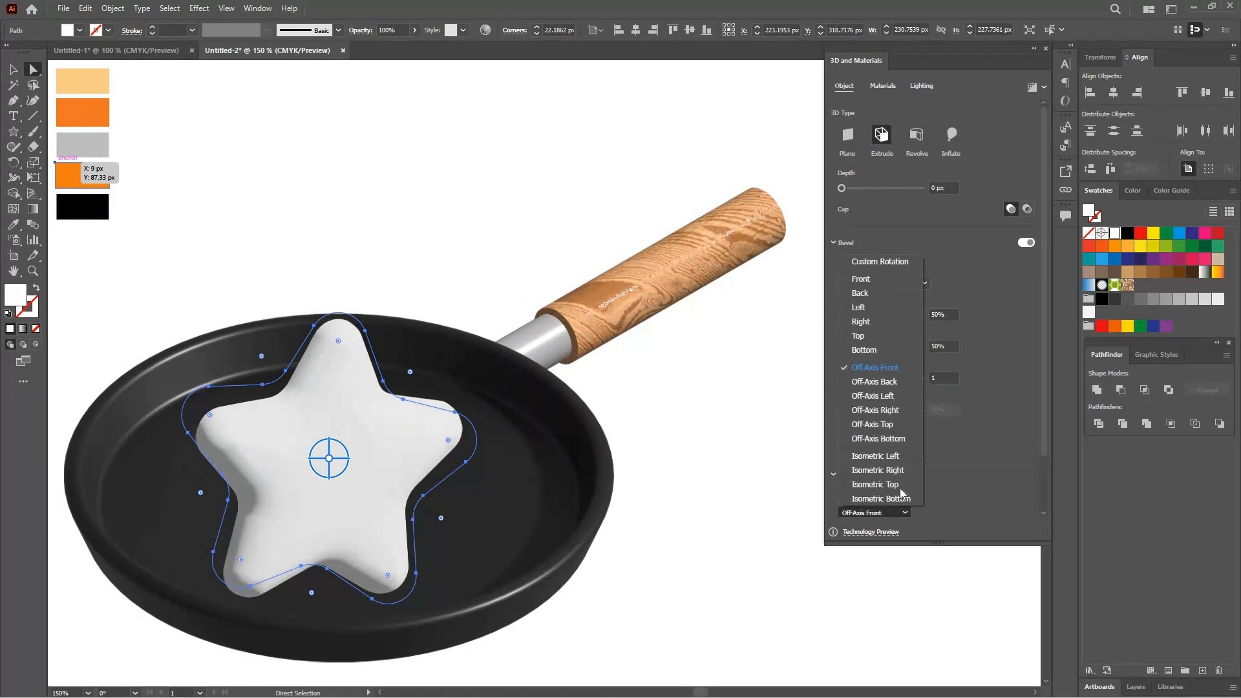
{"action": "left_click", "coordinate": [901, 470]}
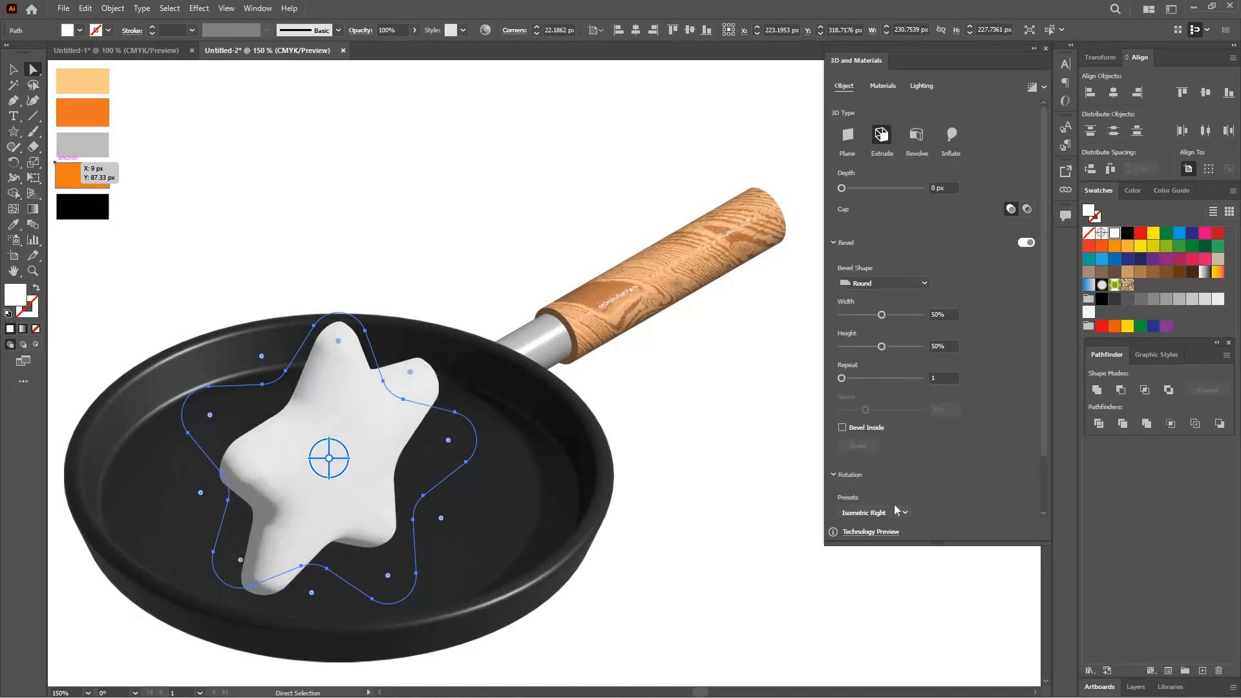
{"action": "left_click", "coordinate": [895, 512]}
{"action": "left_click", "coordinate": [897, 483]}
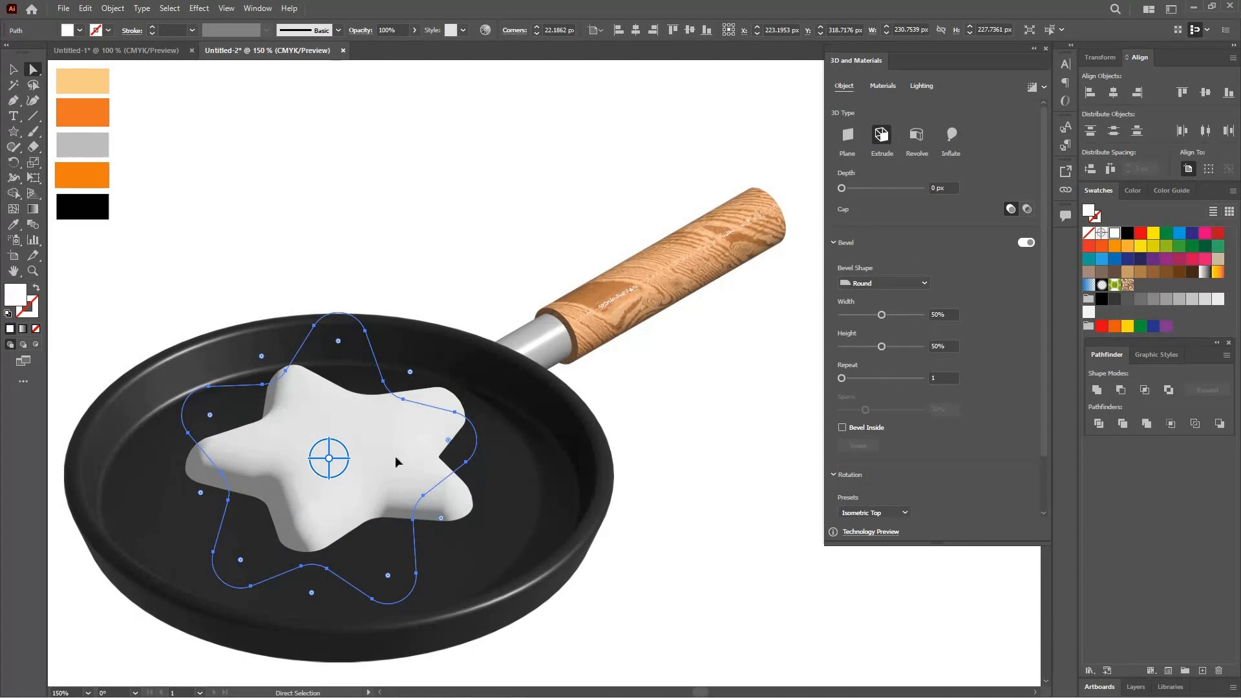
Step: Render the star with ray tracing and set its lighting to 180° rotation, 74° height and 53% ambient intensity
{"action": "left_click", "coordinate": [1031, 91]}
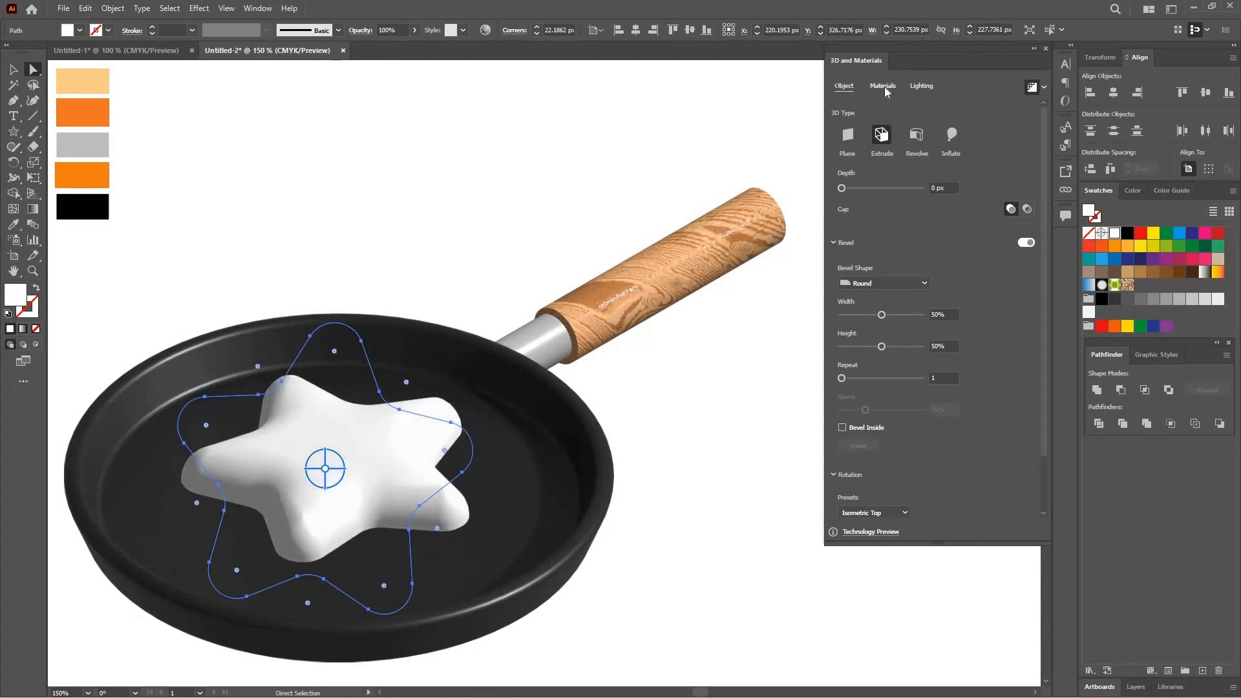
{"action": "left_click", "coordinate": [883, 85]}
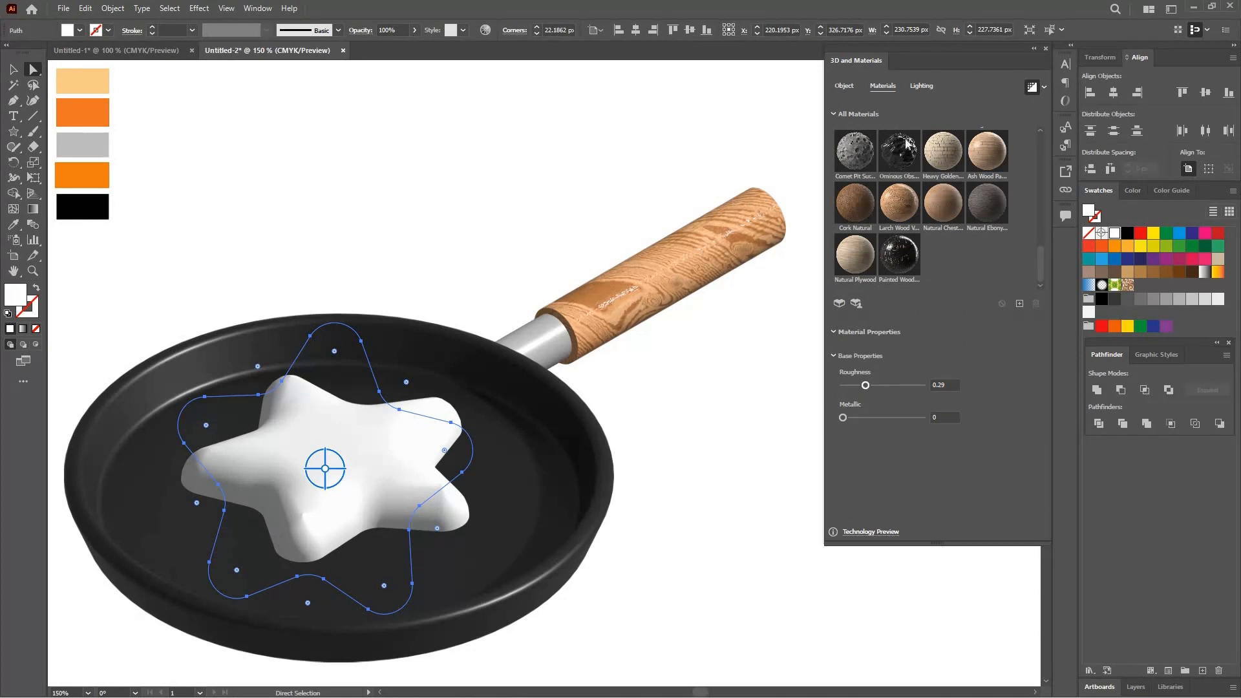
{"action": "left_click", "coordinate": [927, 91]}
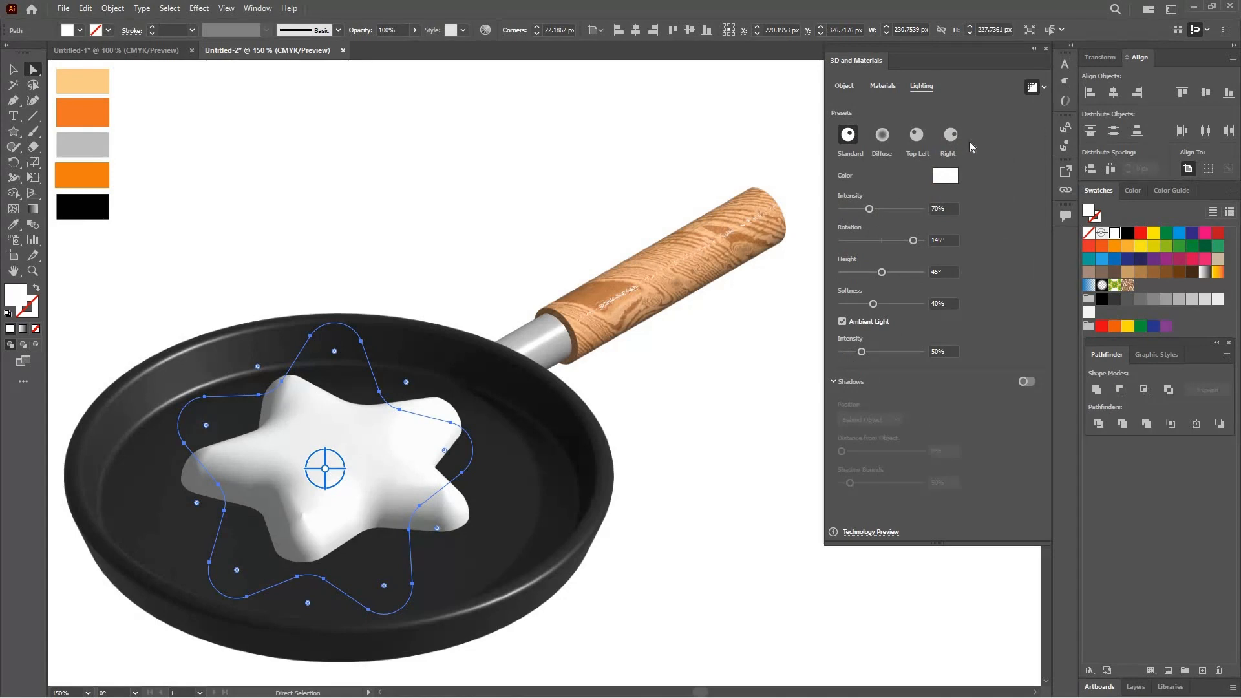
{"action": "left_click", "coordinate": [927, 242]}
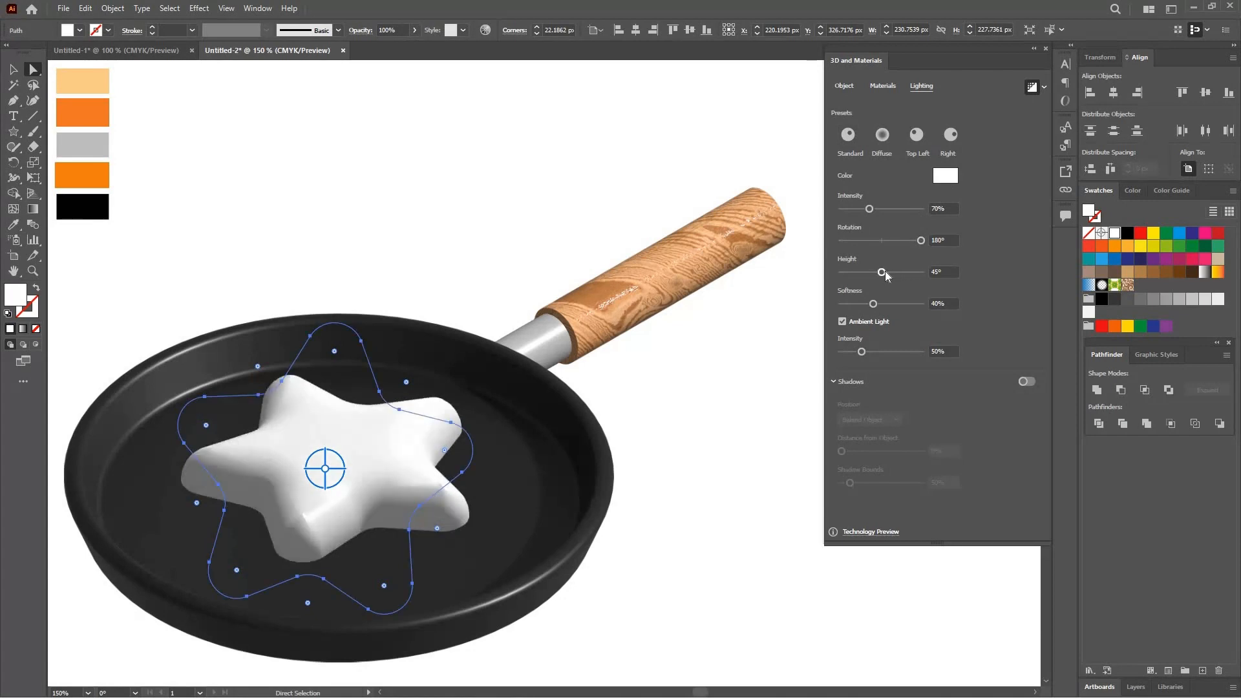
{"action": "left_click_drag", "start_coordinate": [893, 272], "coordinate": [909, 273]}
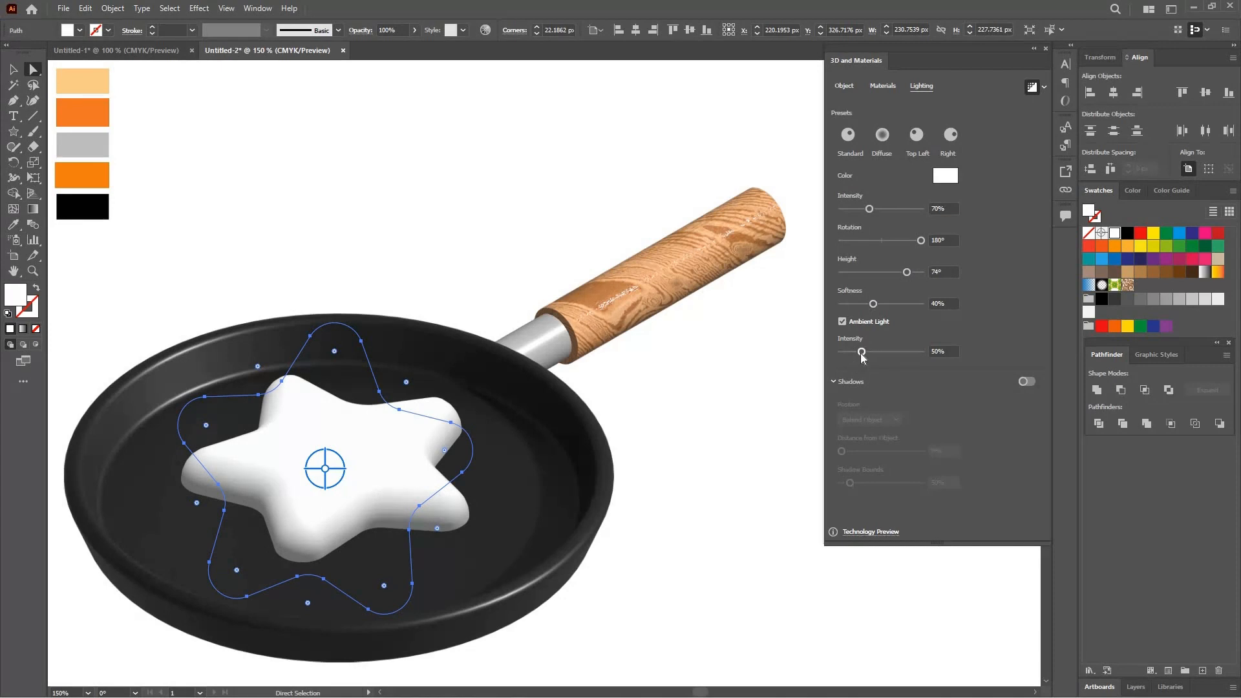
{"action": "left_click_drag", "start_coordinate": [862, 352], "coordinate": [864, 353]}
Step: Enlarge the star to about 256 by 268 px and shift it slightly down inside the pan
{"action": "left_click", "coordinate": [387, 475]}
{"action": "left_click", "coordinate": [13, 69]}
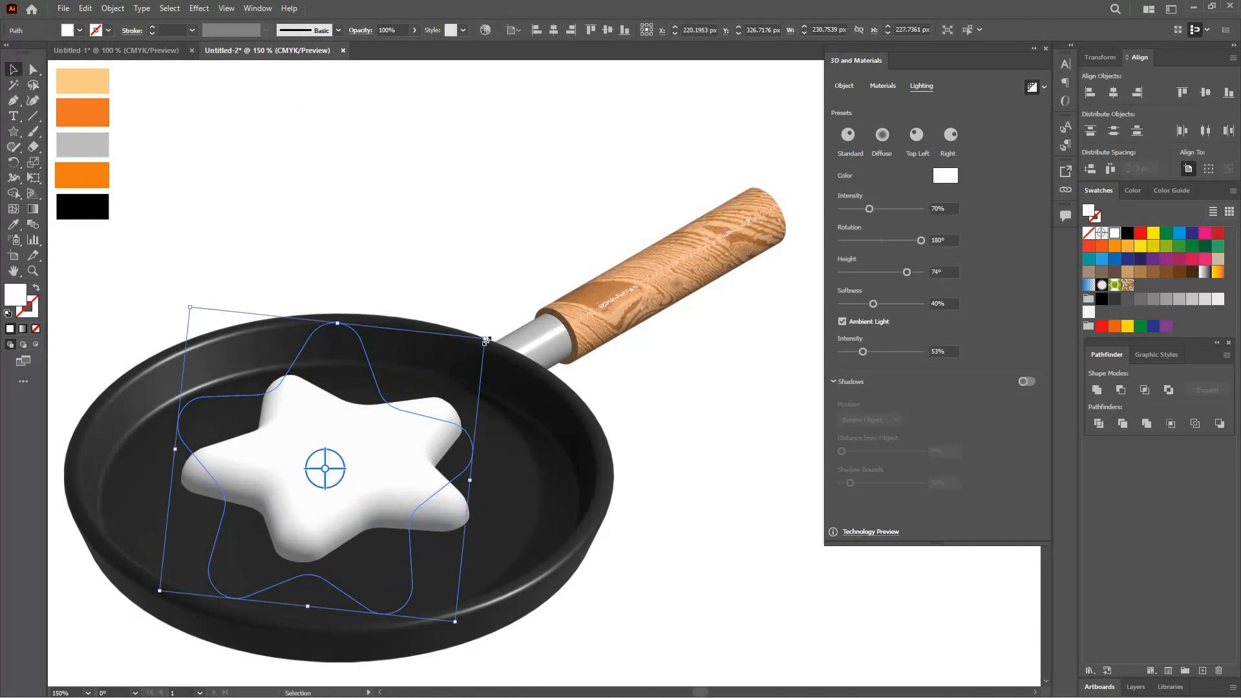
{"action": "left_click_drag", "start_coordinate": [501, 329], "coordinate": [504, 319]}
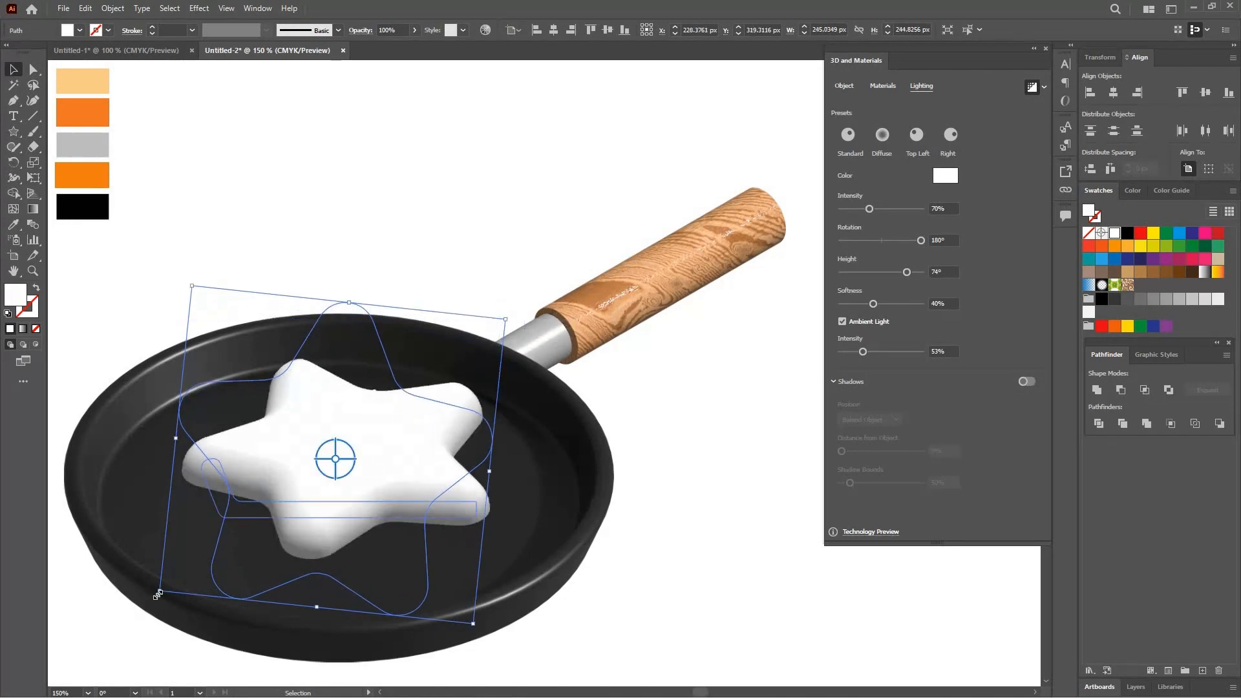
{"action": "left_click_drag", "start_coordinate": [153, 601], "coordinate": [143, 618]}
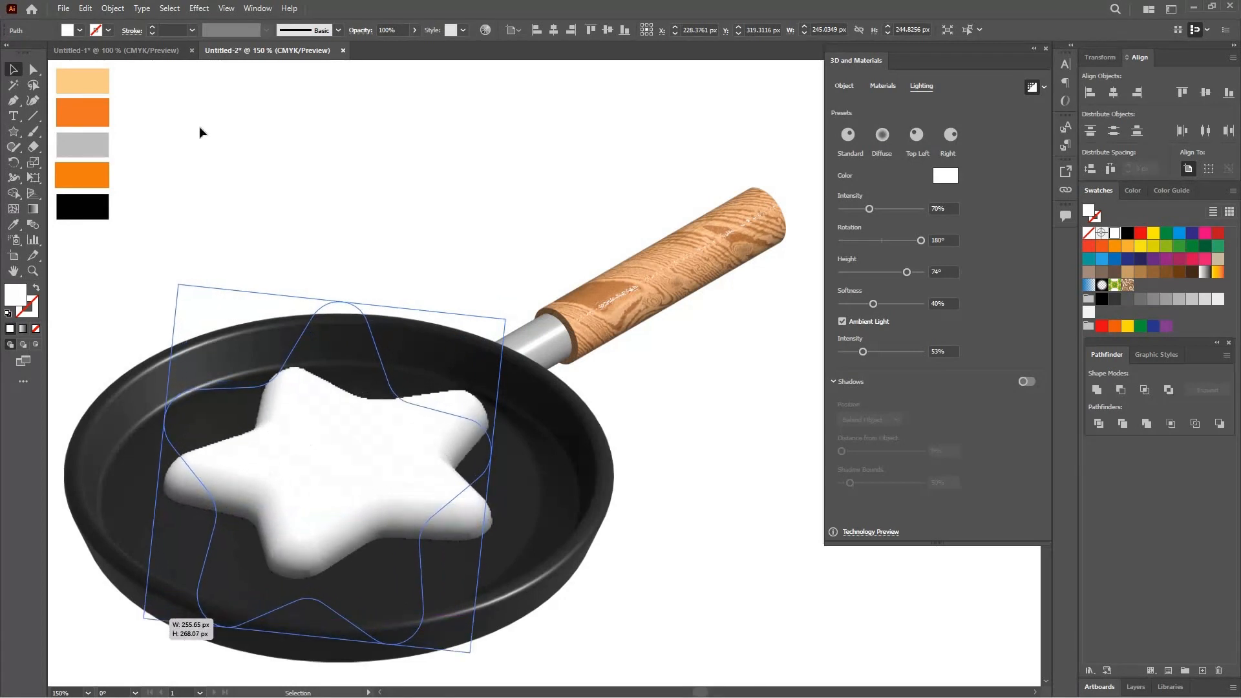
{"action": "left_click", "coordinate": [224, 145]}
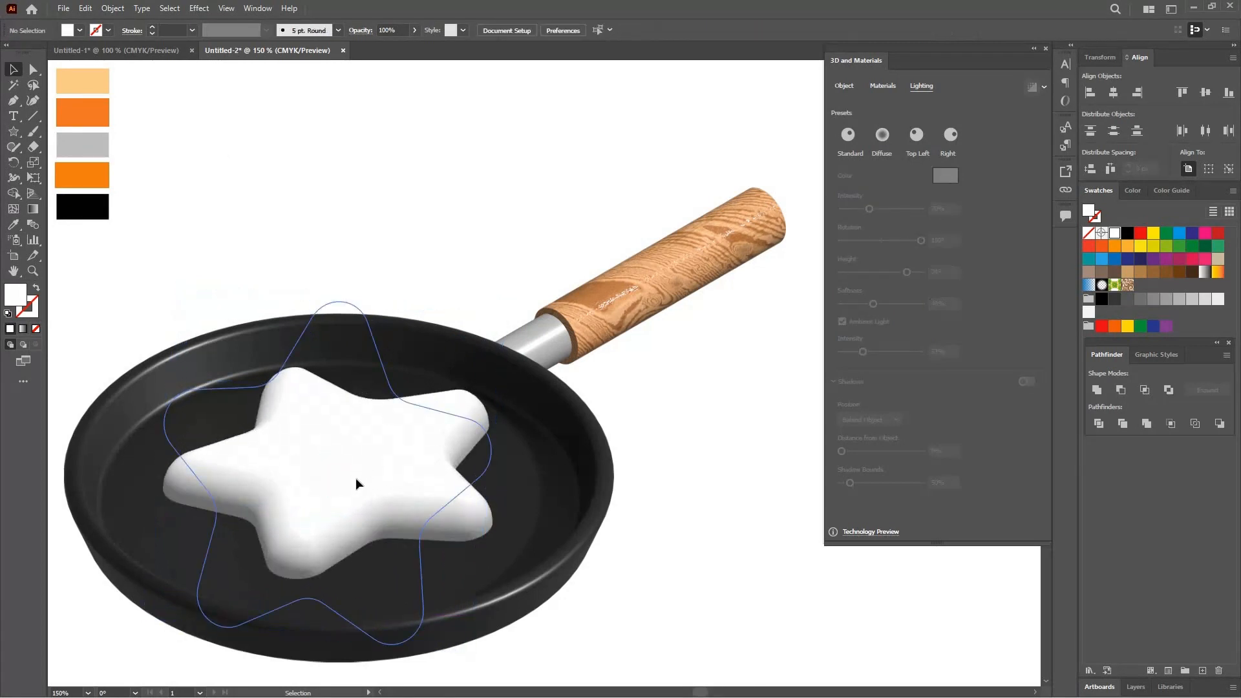
{"action": "left_click_drag", "start_coordinate": [355, 485], "coordinate": [352, 501]}
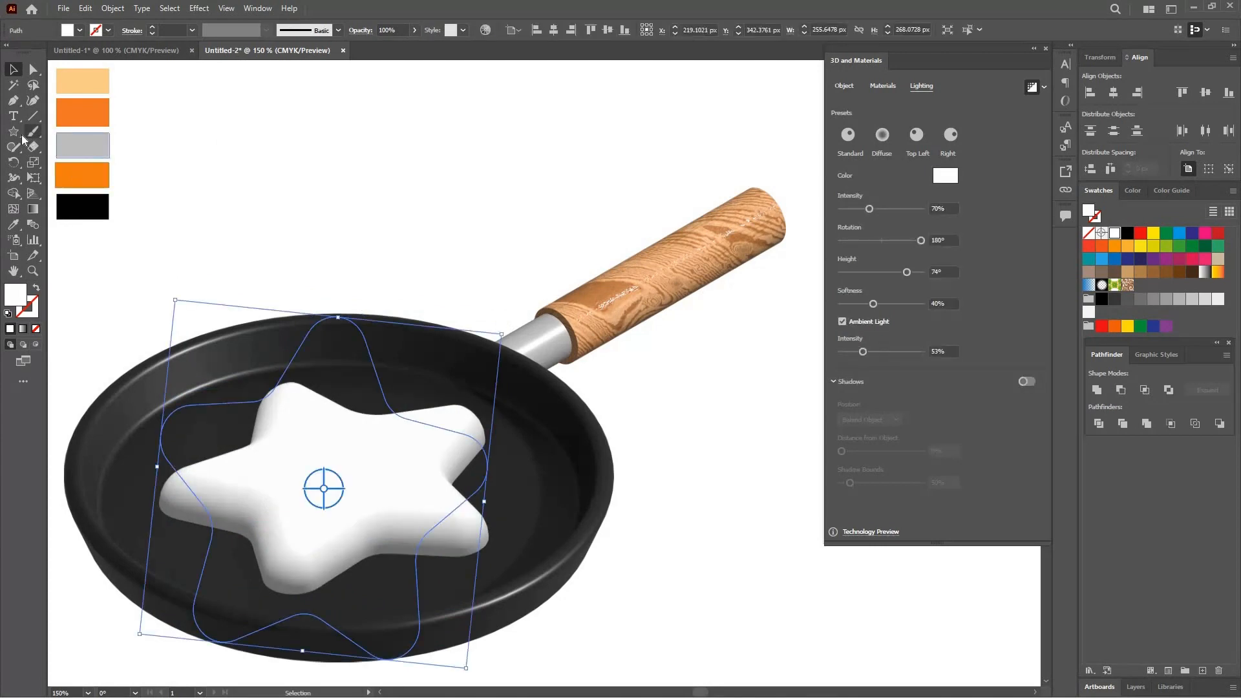
Step: Draw an ellipse about 124 by 79 px above the pan and fill it with the orange sampled from the fourth colour swatch
{"action": "left_click", "coordinate": [23, 138]}
{"action": "left_click", "coordinate": [72, 162]}
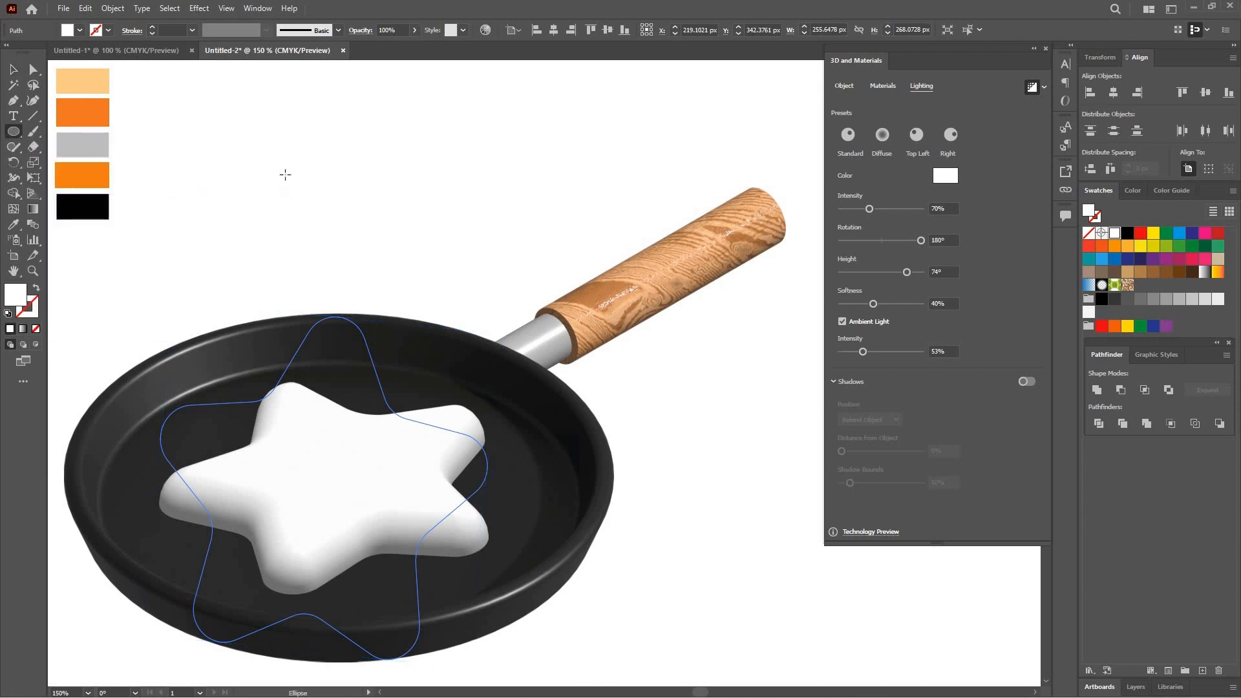
{"action": "left_click_drag", "start_coordinate": [234, 140], "coordinate": [393, 240]}
{"action": "key", "text": "i"}
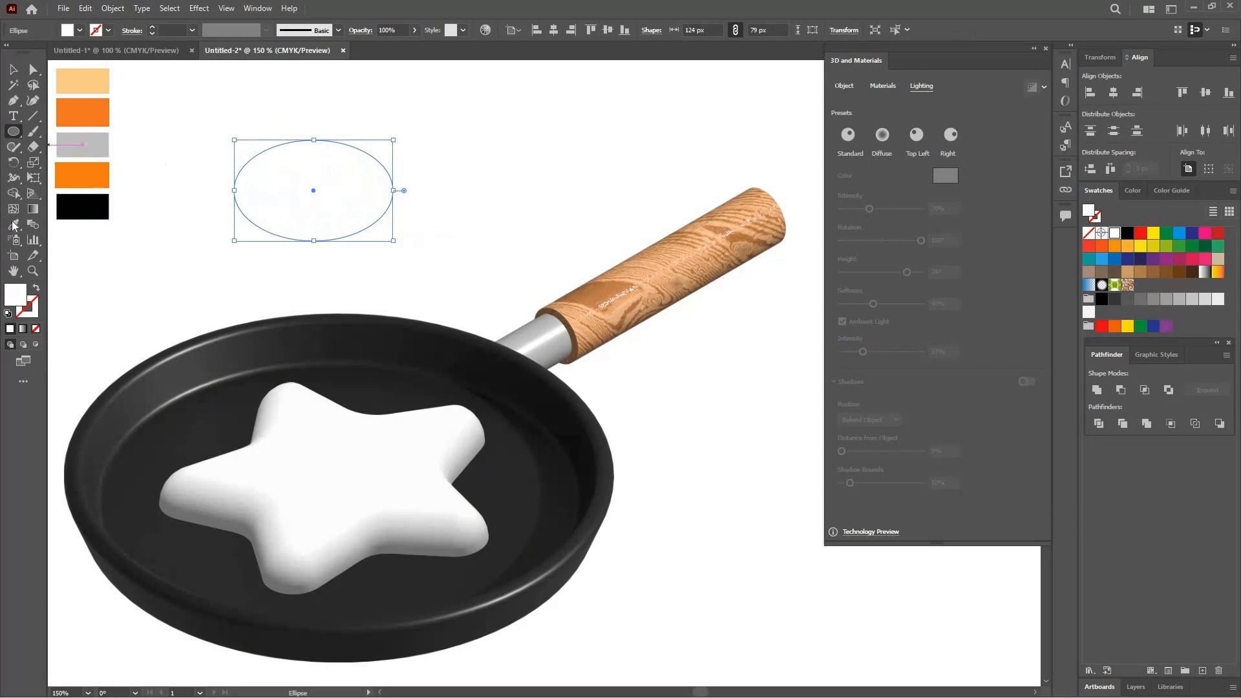
{"action": "left_click", "coordinate": [82, 172]}
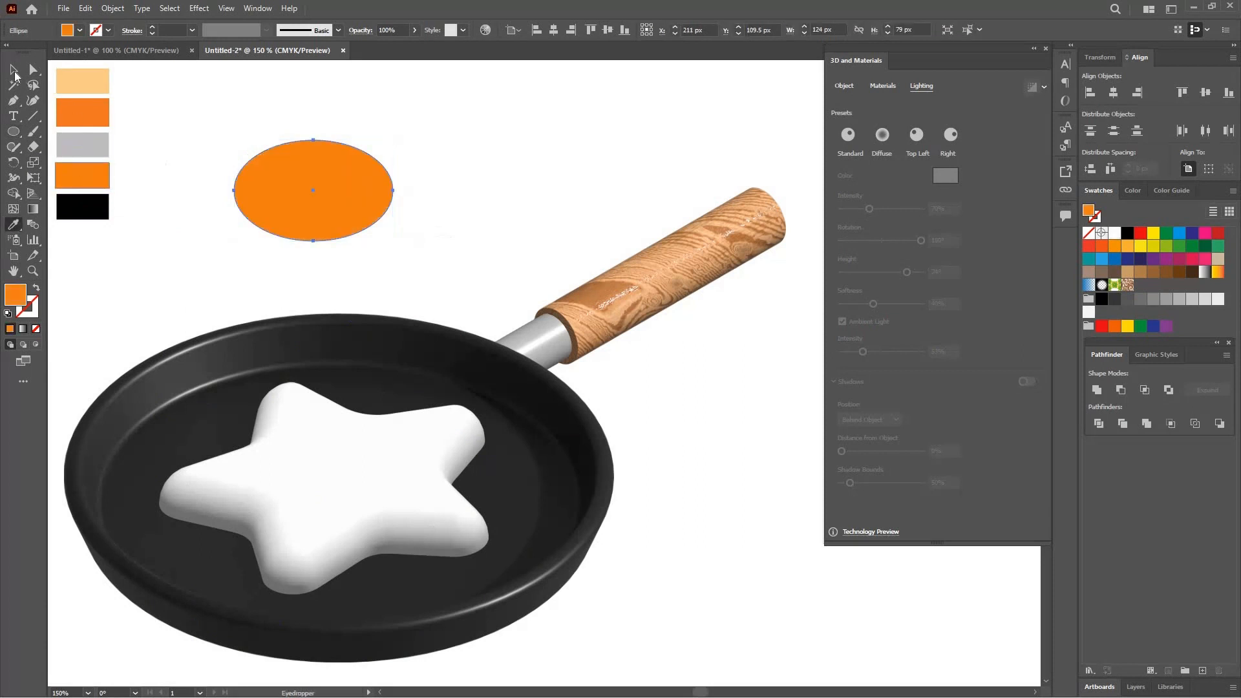
{"action": "left_click", "coordinate": [14, 71]}
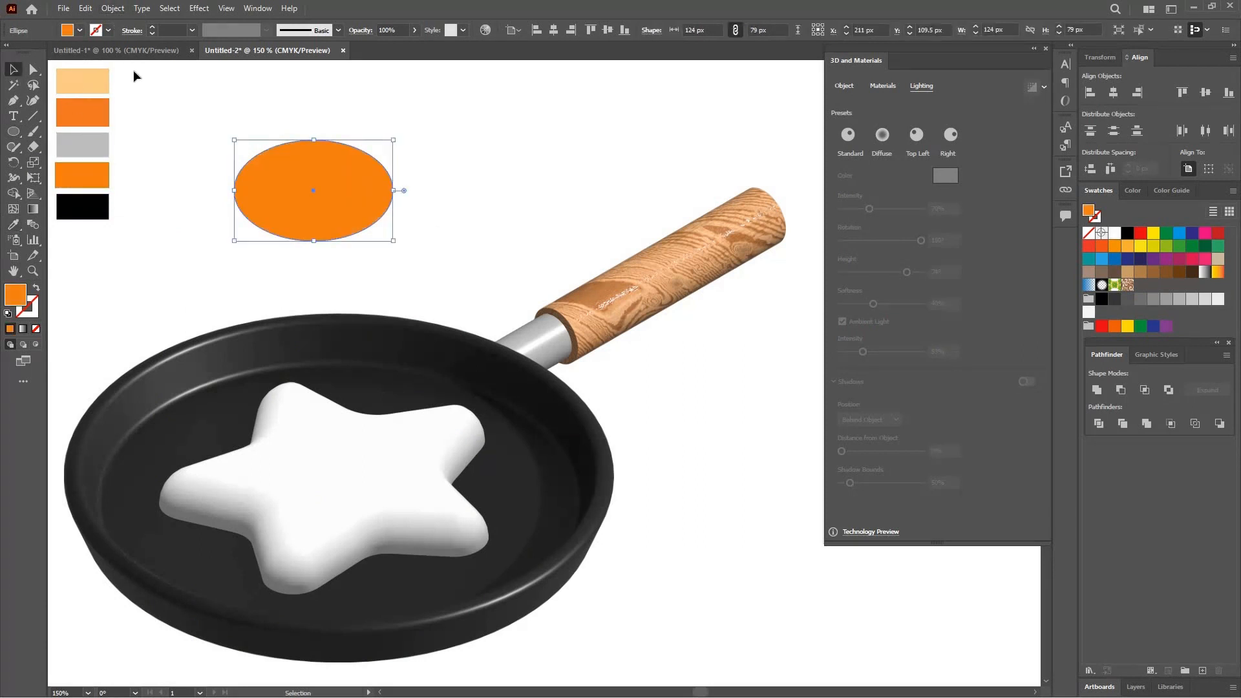
{"action": "key", "text": "ctrl+shift+a"}
Step: Draw a black 1 pt vertical line about 148 px long and a horizontal line about 208 px long crossing at the orange ellipse's centre
{"action": "left_click", "coordinate": [32, 115]}
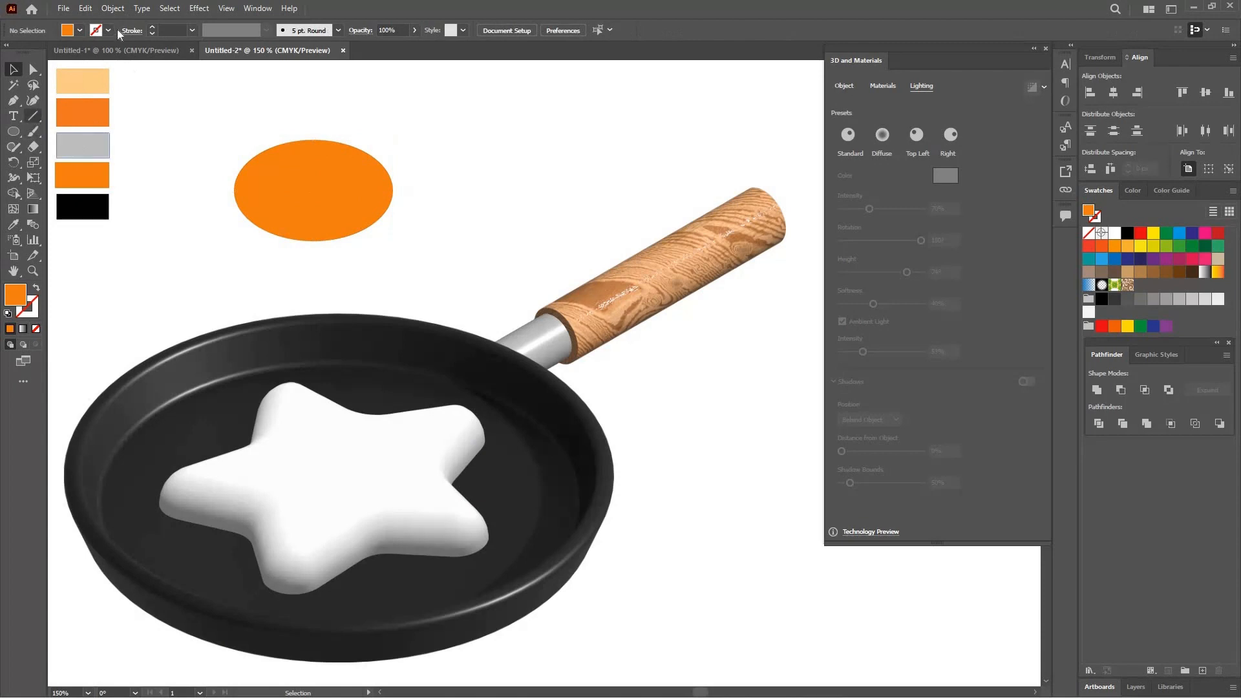
{"action": "left_click", "coordinate": [109, 30]}
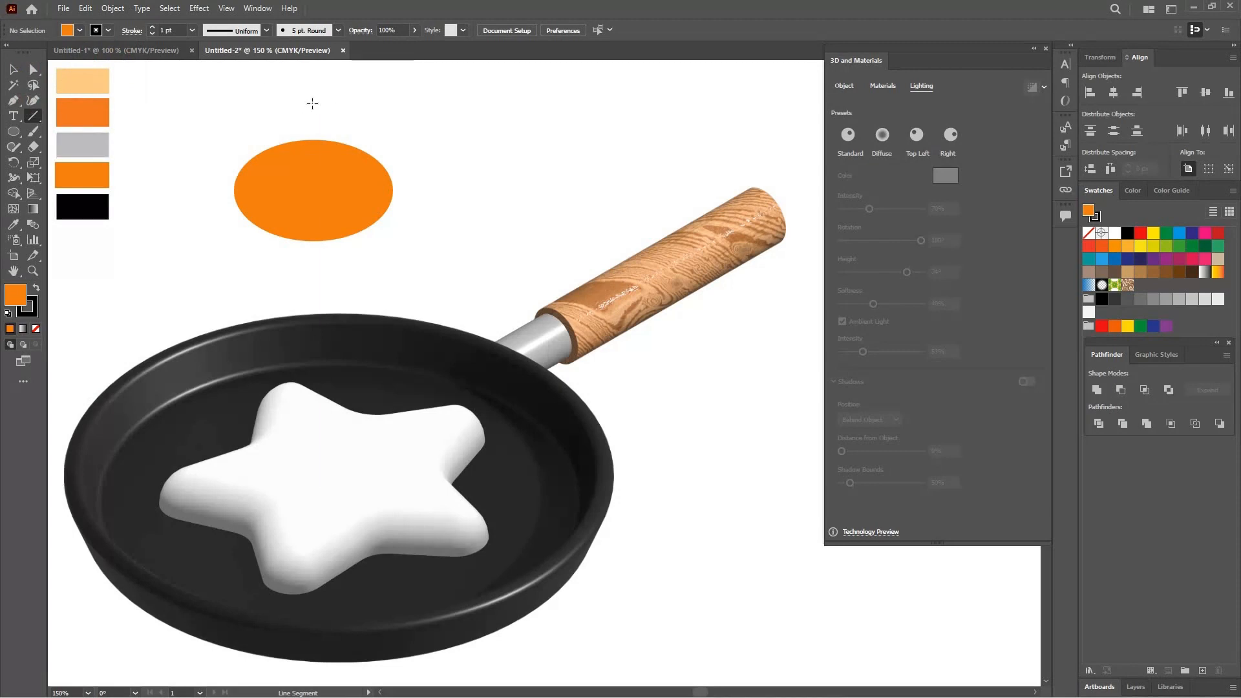
{"action": "left_click_drag", "start_coordinate": [313, 98], "coordinate": [314, 287]}
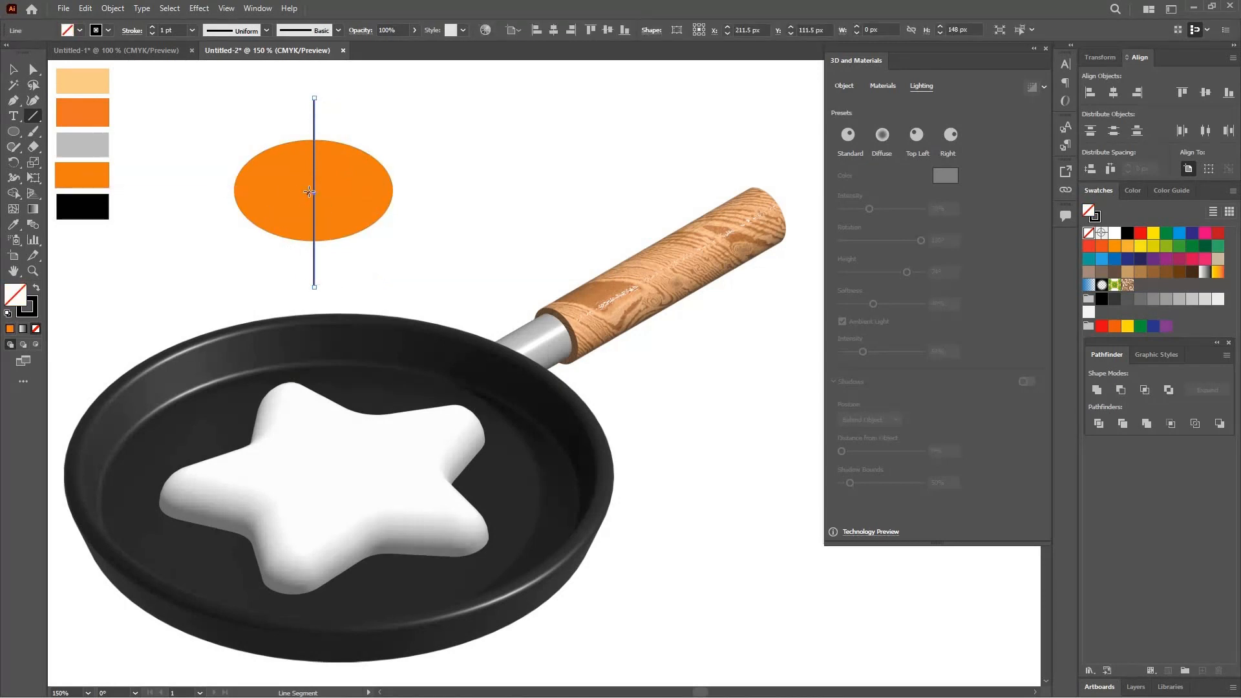
{"action": "left_click_drag", "start_coordinate": [416, 191], "coordinate": [308, 190]}
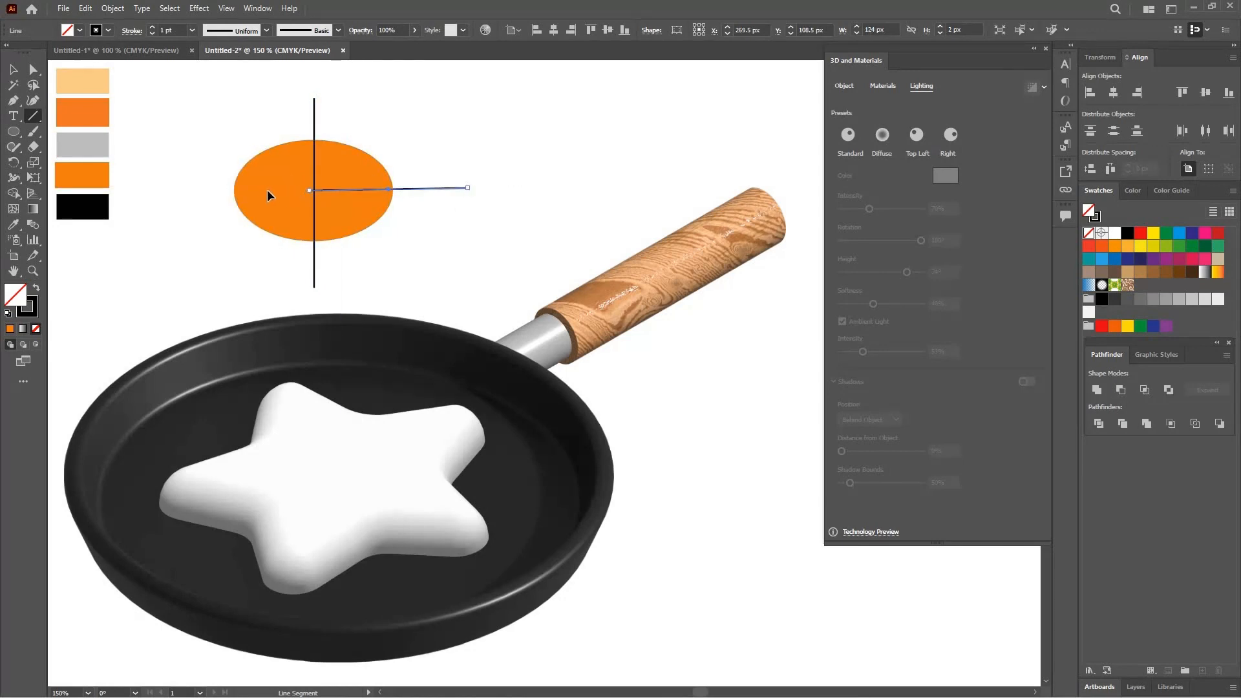
{"action": "left_click_drag", "start_coordinate": [267, 190], "coordinate": [202, 191]}
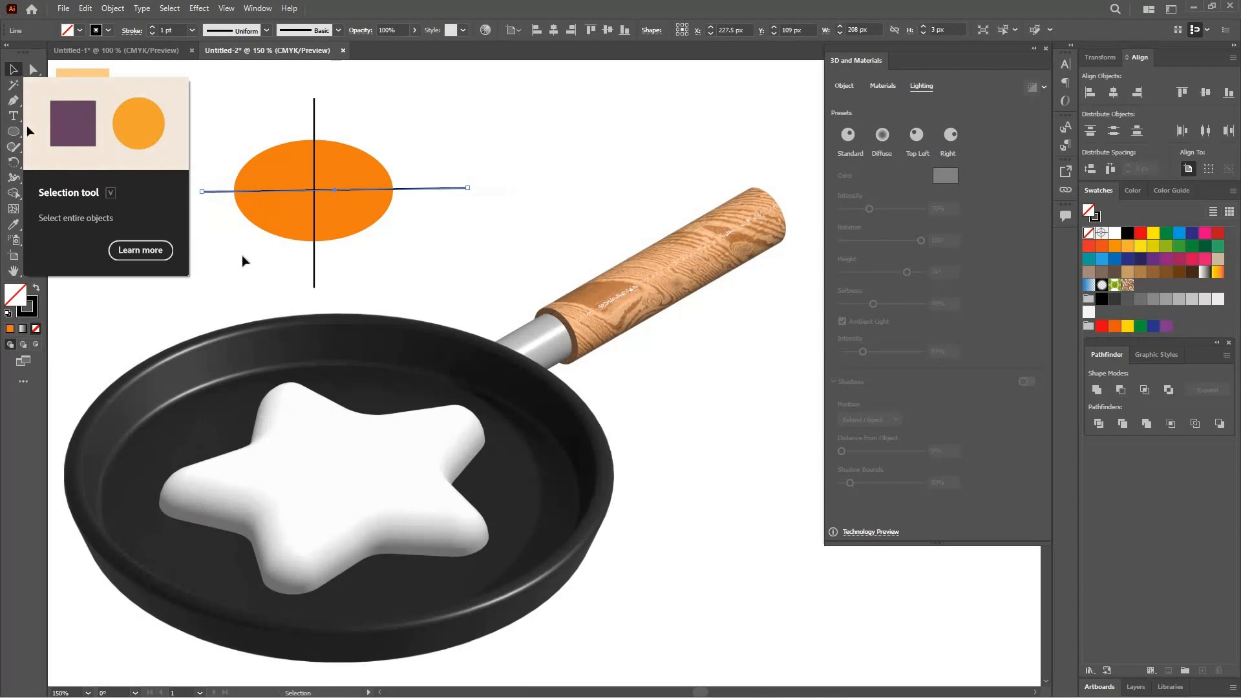
{"action": "left_click", "coordinate": [440, 148]}
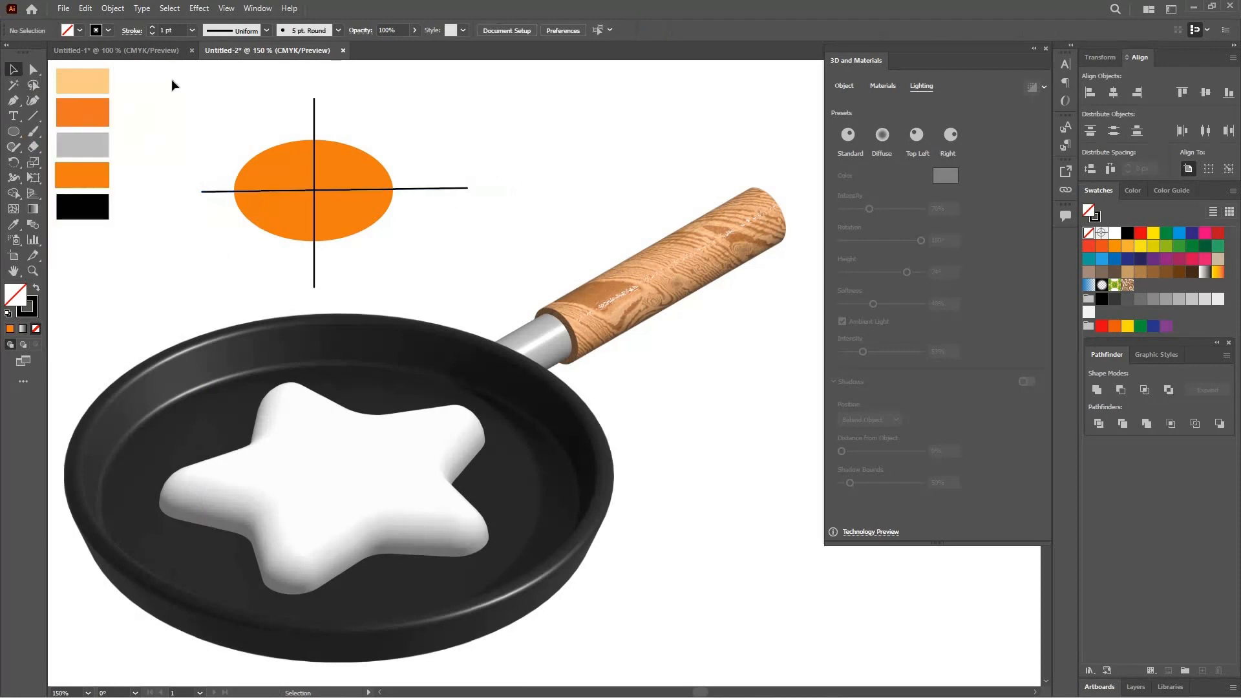
Step: Cut away three quarters of the orange ellipse with the Shape Builder tool, keeping only its upper-left quarter
{"action": "left_click_drag", "start_coordinate": [171, 79], "coordinate": [493, 293]}
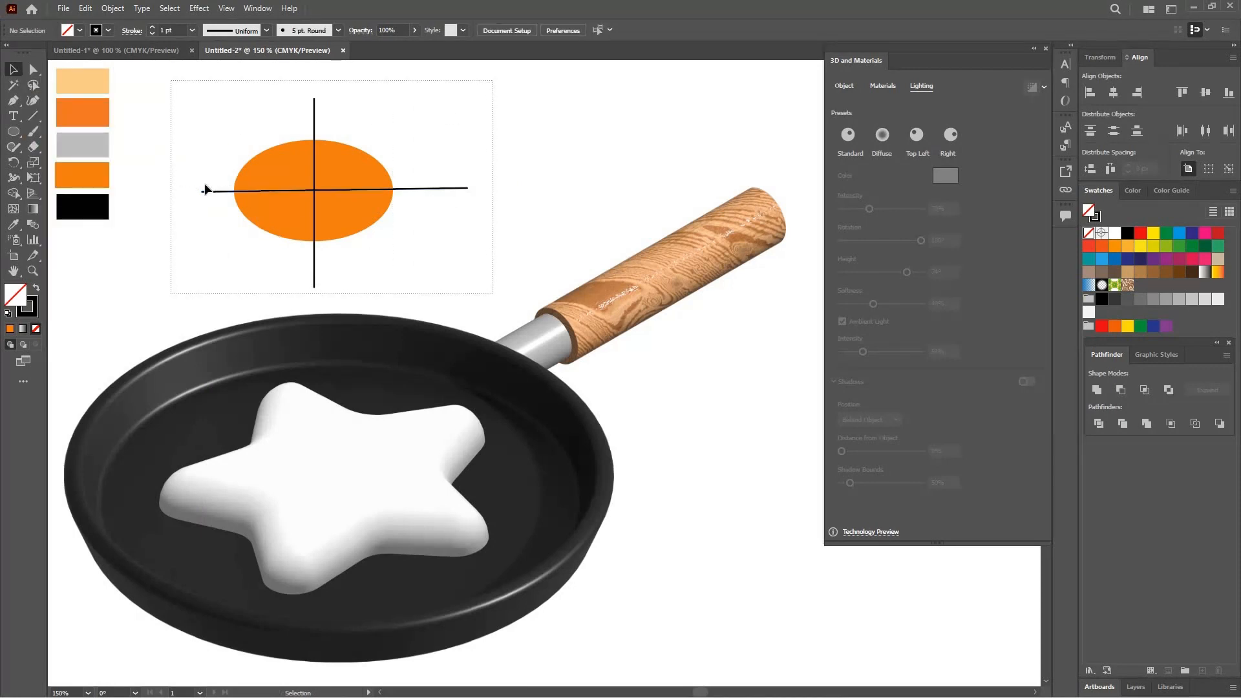
{"action": "left_click", "coordinate": [14, 194]}
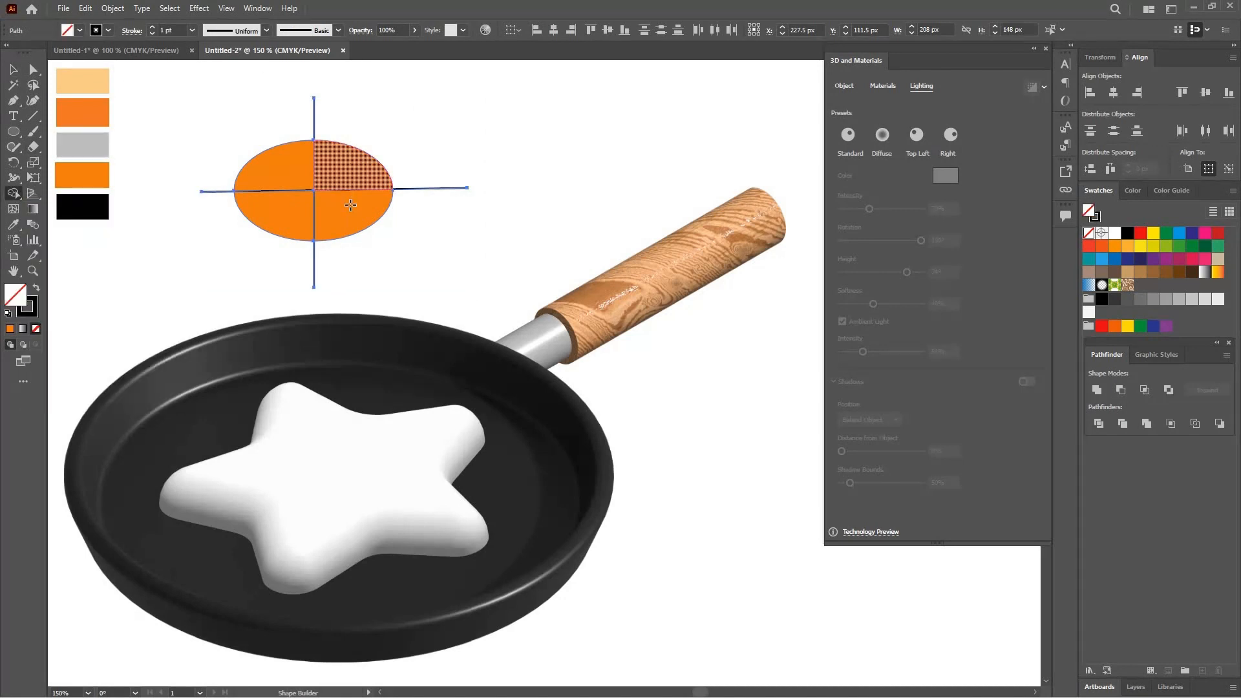
{"action": "mouse_move", "coordinate": [351, 185]}
{"action": "left_mouse_down"}
{"action": "mouse_move", "coordinate": [348, 223]}
{"action": "mouse_move", "coordinate": [327, 213]}
{"action": "left_mouse_up"}
{"action": "left_click", "coordinate": [14, 69]}
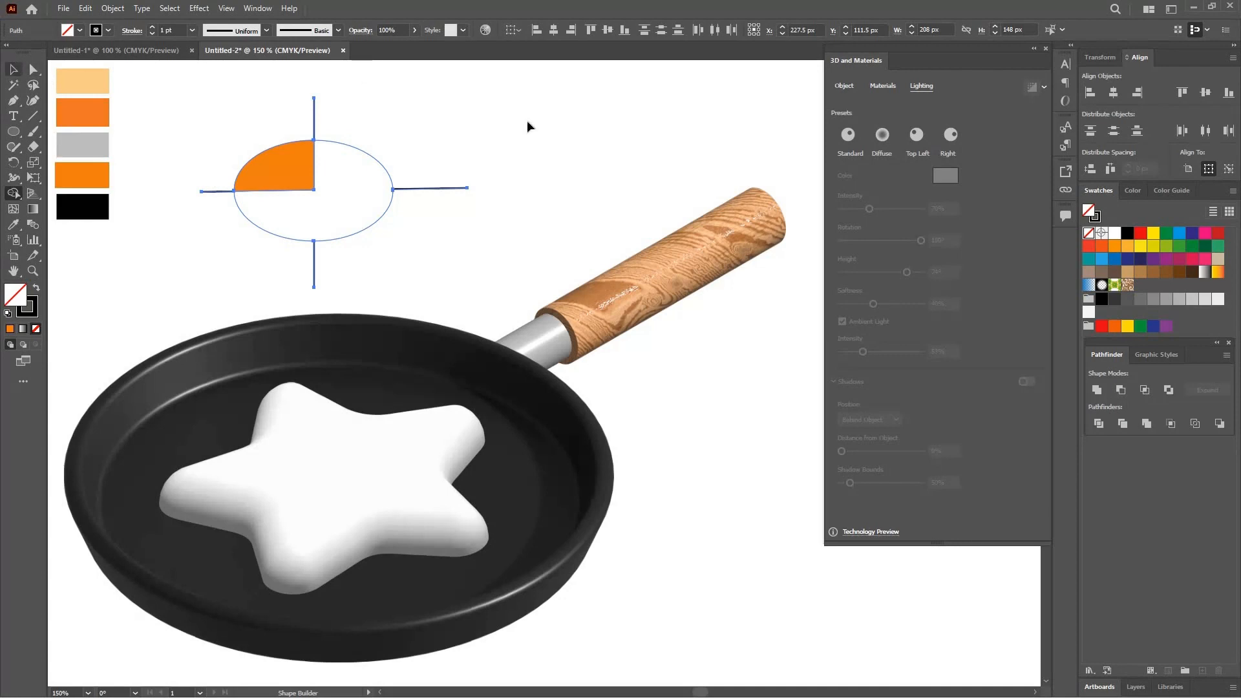
{"action": "left_click", "coordinate": [601, 155]}
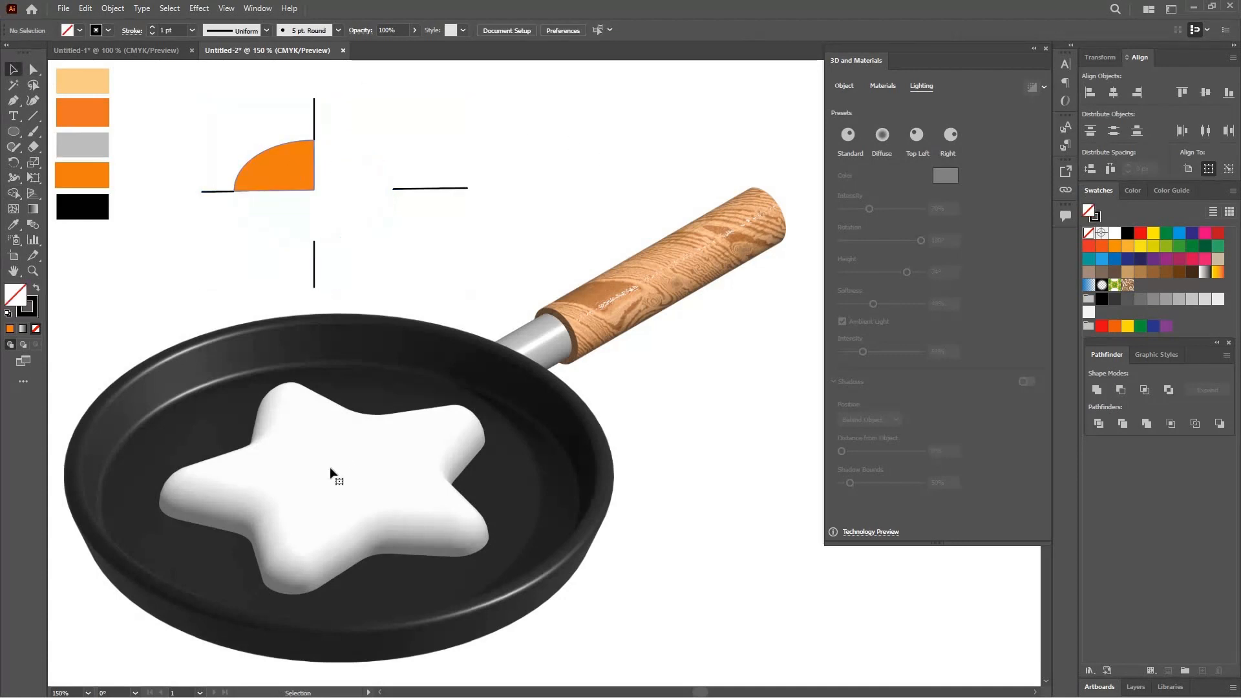
Step: Place the orange quarter on the star, sized about 49 by 40 px, and delete the leftover lines and empty ellipse outline
{"action": "left_click_drag", "start_coordinate": [290, 165], "coordinate": [330, 467]}
{"action": "left_click_drag", "start_coordinate": [428, 247], "coordinate": [498, 293]}
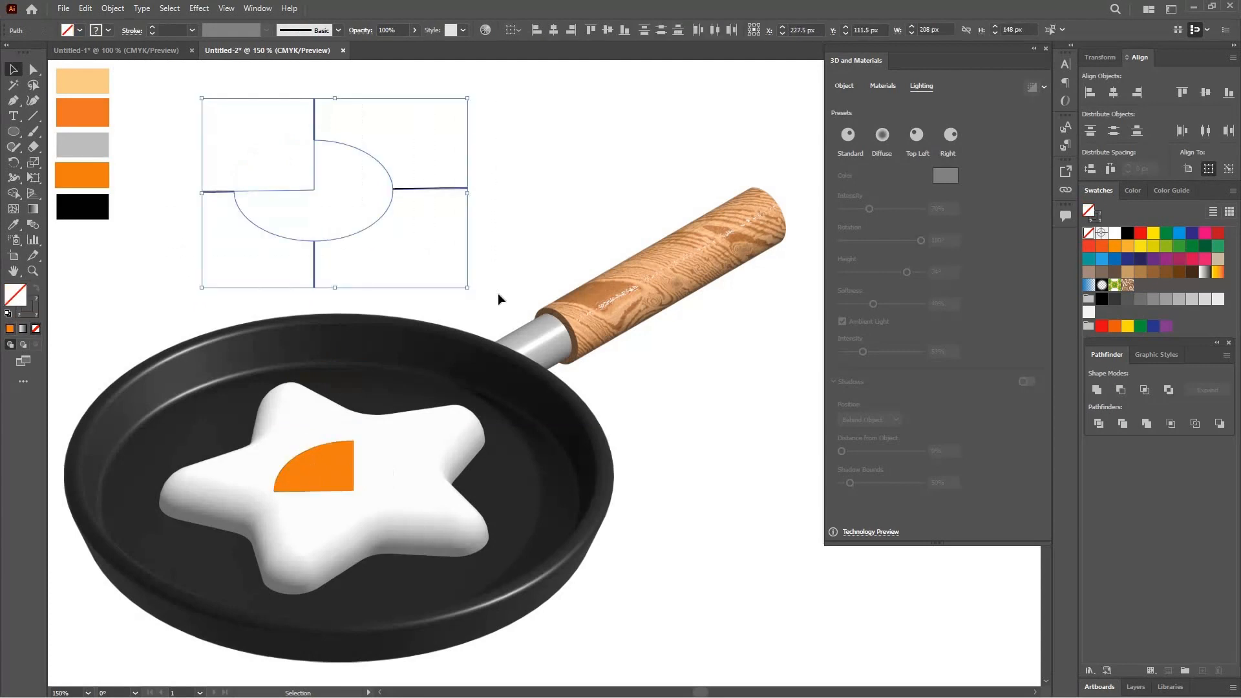
{"action": "key", "text": "Delete"}
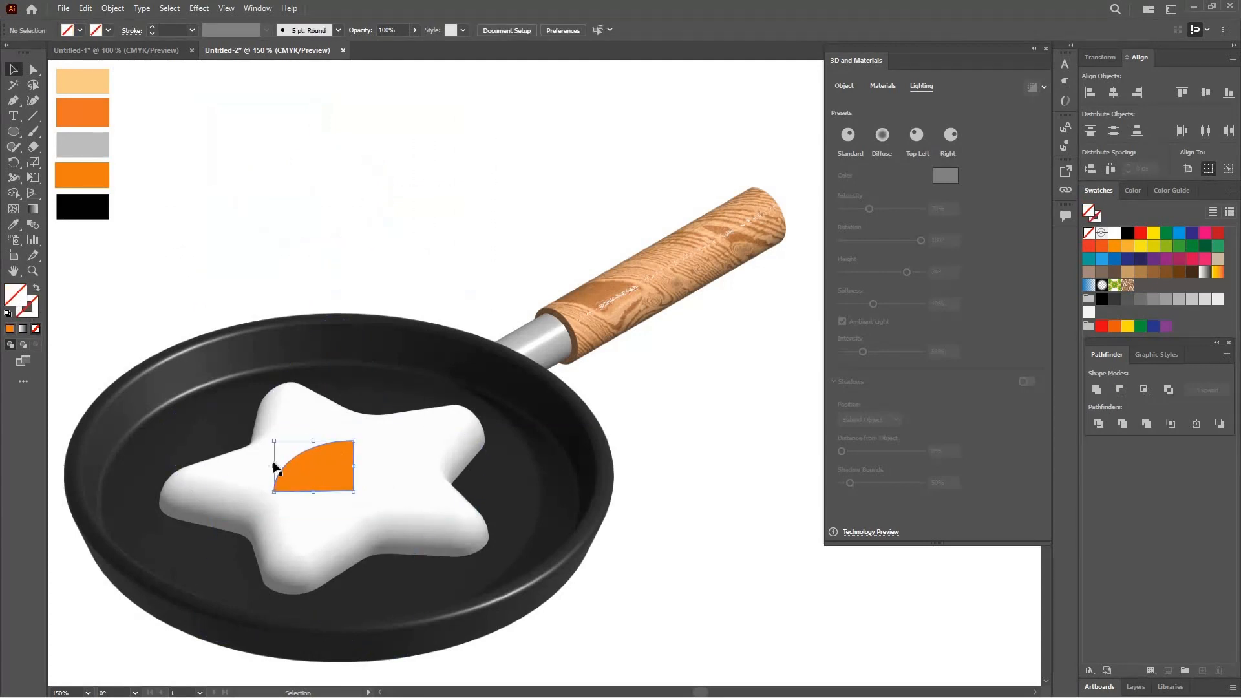
{"action": "left_click", "coordinate": [275, 475]}
{"action": "left_click_drag", "start_coordinate": [275, 466], "coordinate": [314, 463]}
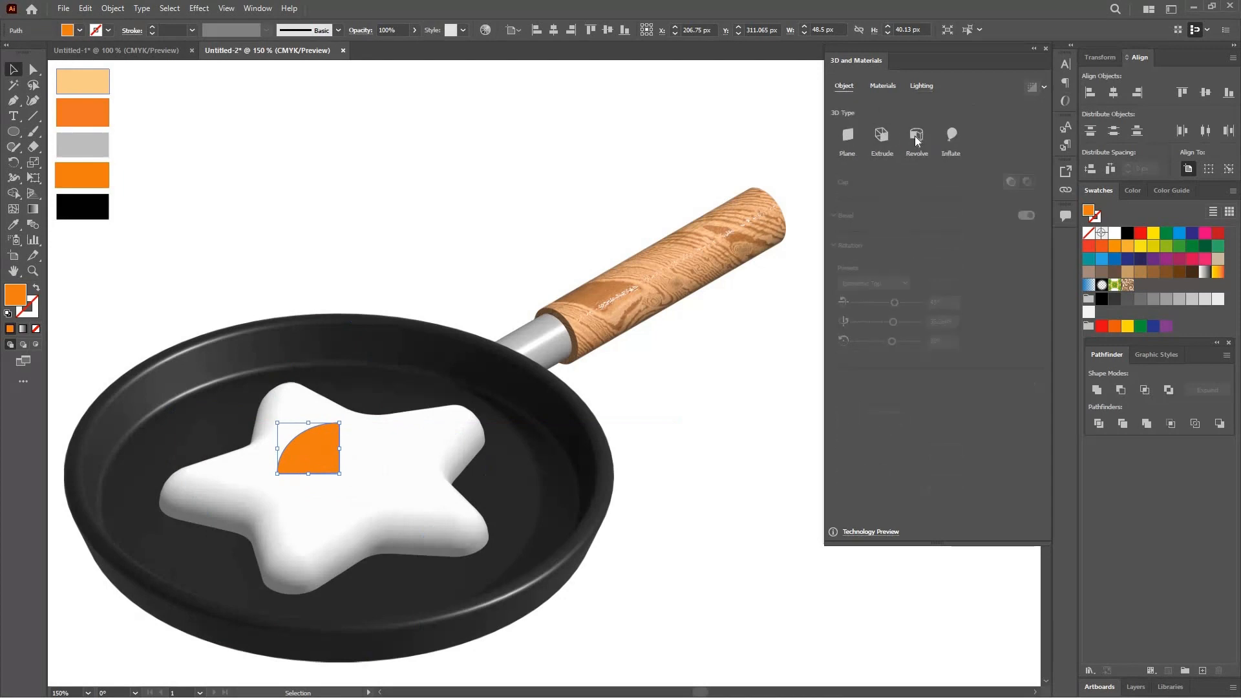
Step: Revolve the orange quarter 360° about its right edge and give it the Isometric Right rotation preset
{"action": "left_click", "coordinate": [916, 134]}
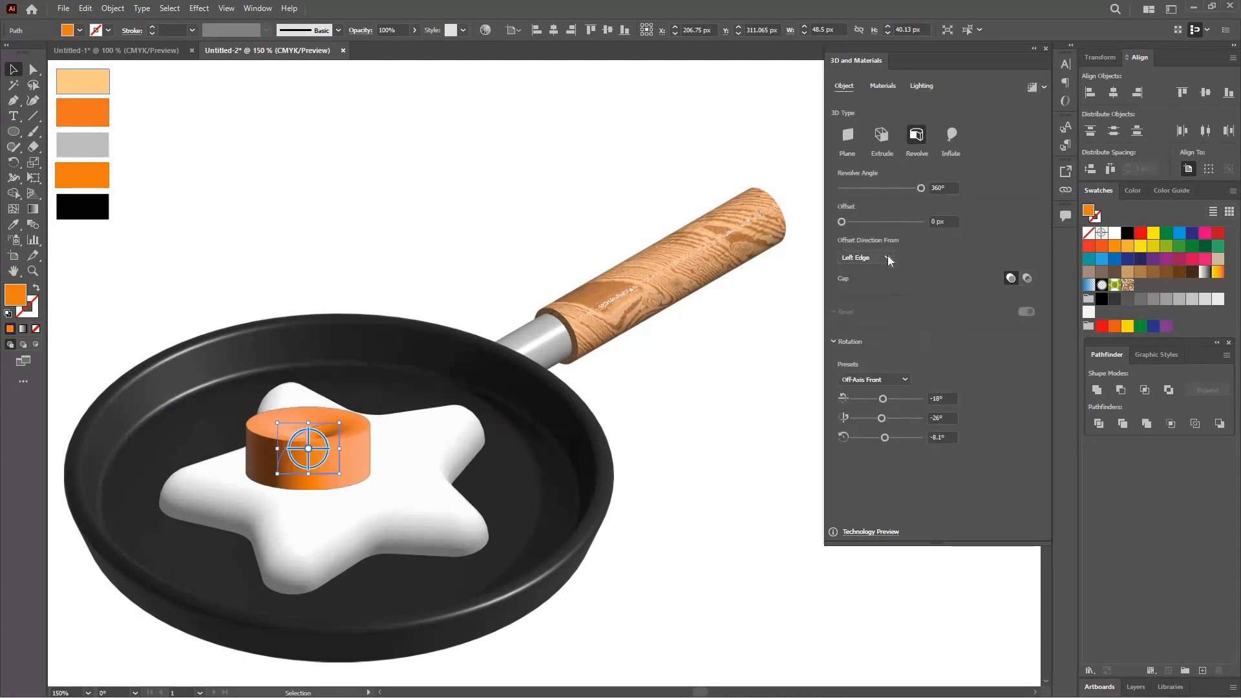
{"action": "left_click", "coordinate": [886, 256]}
{"action": "left_click", "coordinate": [884, 287]}
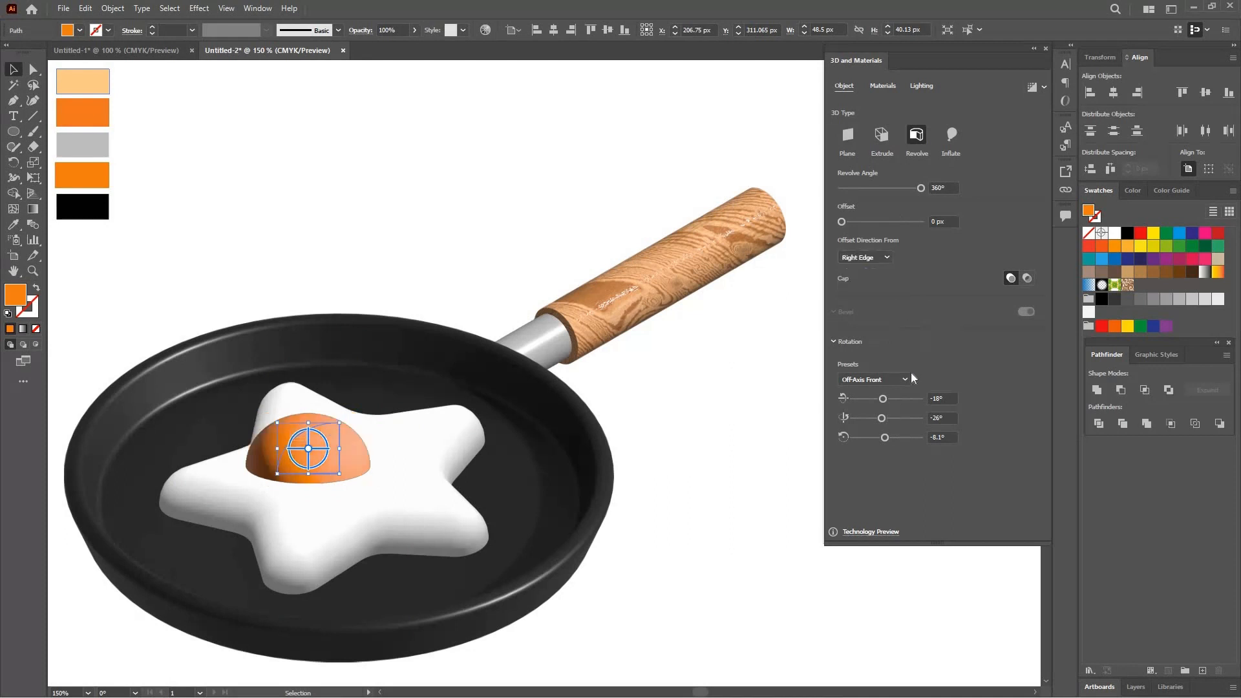
{"action": "left_click", "coordinate": [907, 380]}
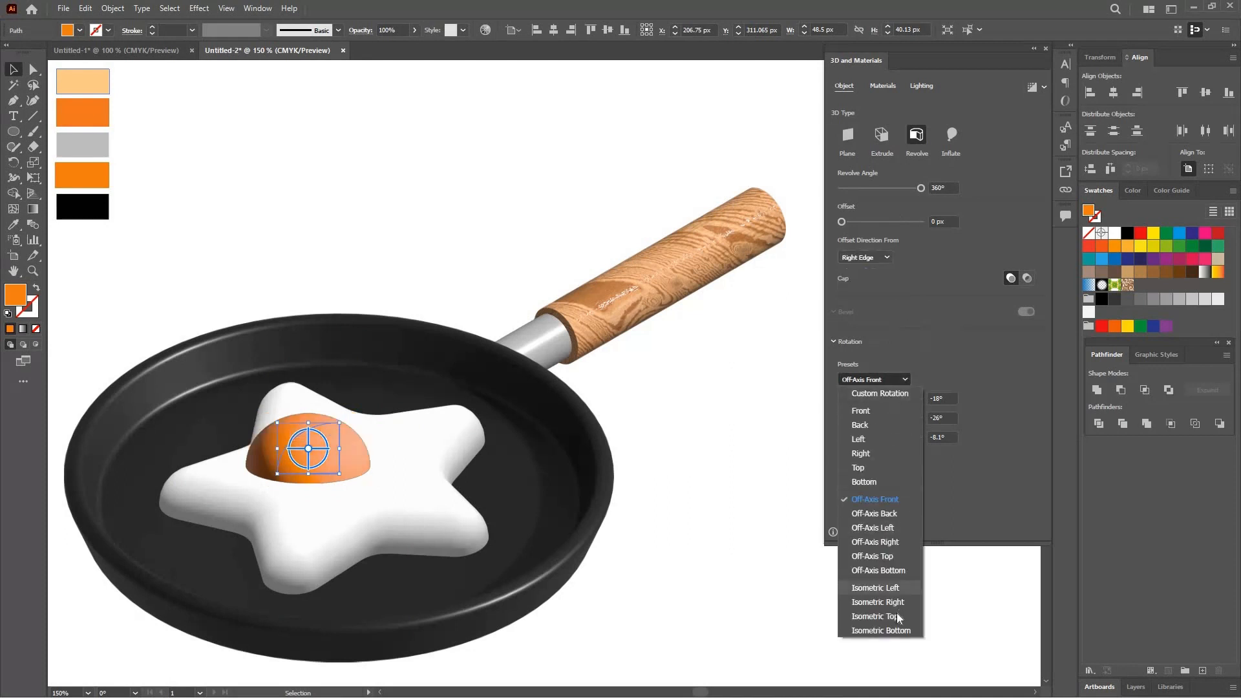
{"action": "left_click", "coordinate": [897, 613]}
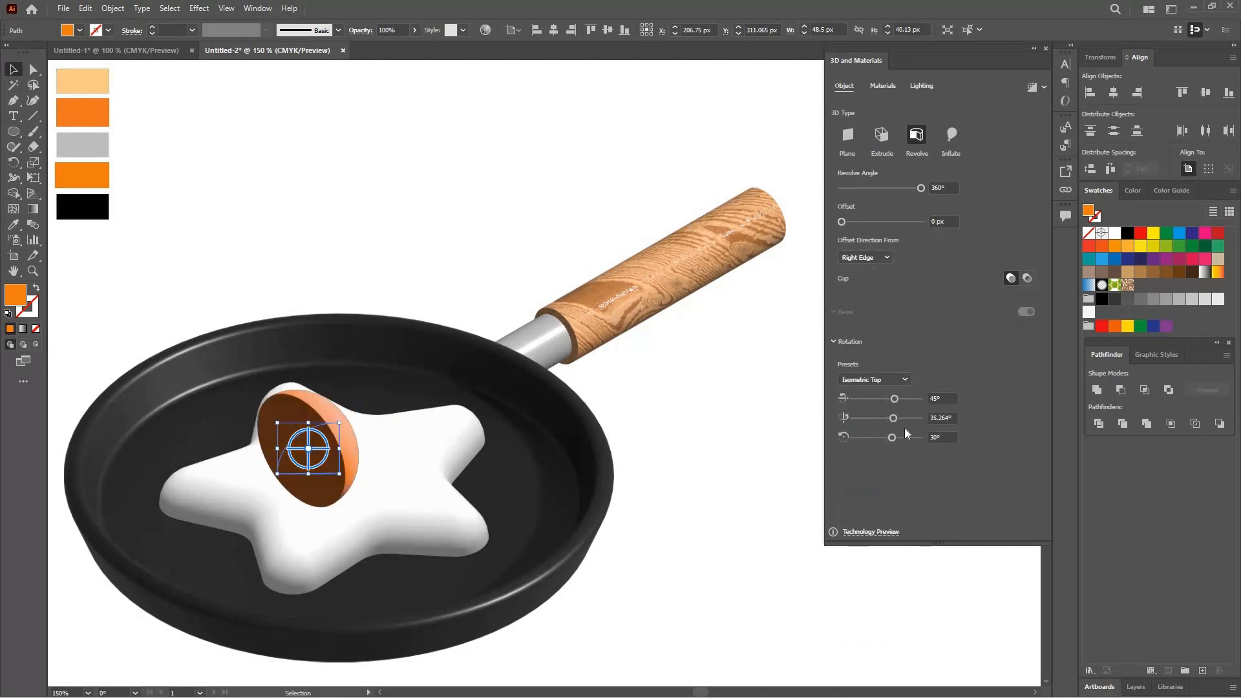
{"action": "left_click", "coordinate": [904, 381]}
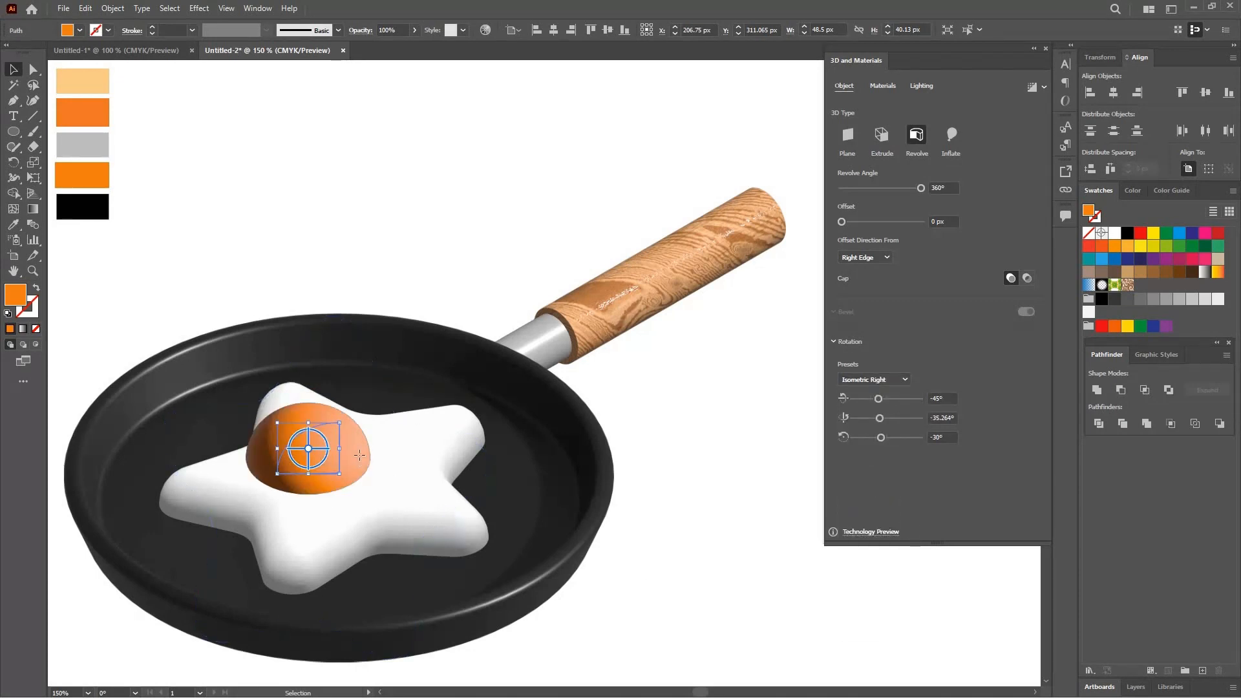
Step: Move the yolk about 20 px right and 8 px down on the star and set its material roughness to 0.29
{"action": "left_click_drag", "start_coordinate": [385, 462], "coordinate": [409, 470]}
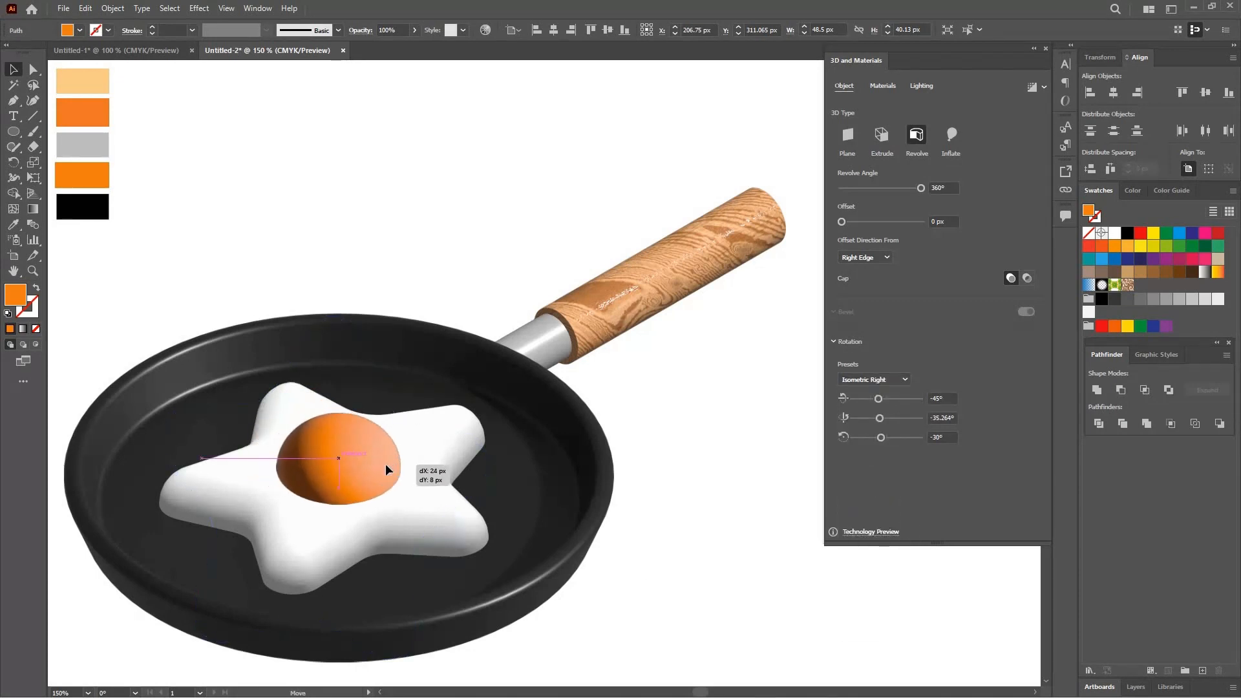
{"action": "left_click", "coordinate": [881, 86]}
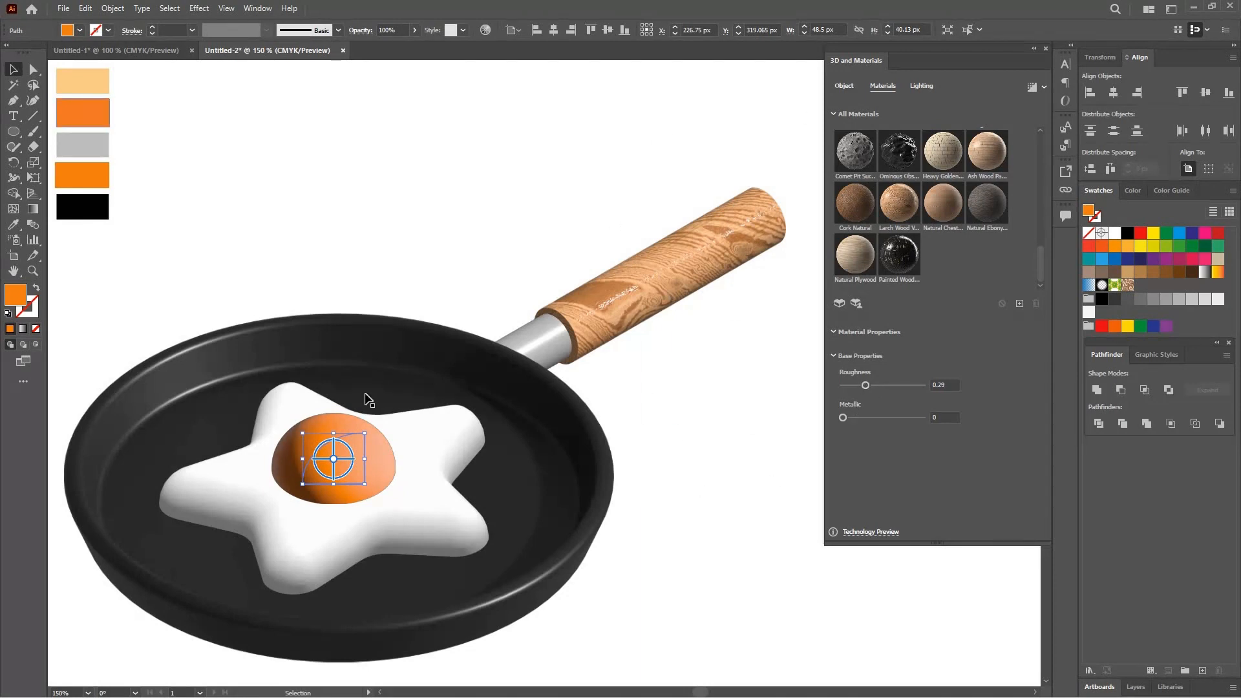
{"action": "left_click", "coordinate": [845, 86]}
Step: Shrink the yolk's profile to about 42 by 23 px and render it with ray tracing
{"action": "left_click_drag", "start_coordinate": [337, 431], "coordinate": [308, 470]}
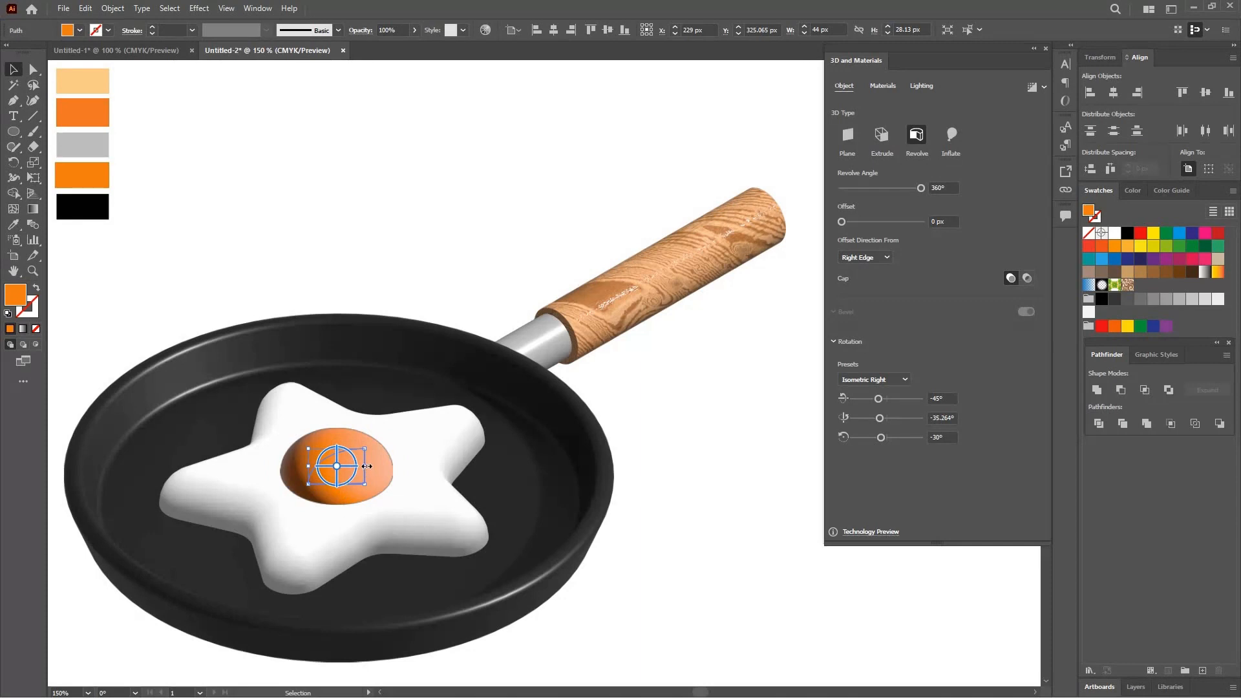
{"action": "mouse_move", "coordinate": [365, 465]}
{"action": "left_mouse_down"}
{"action": "mouse_move", "coordinate": [364, 447]}
{"action": "mouse_move", "coordinate": [363, 458]}
{"action": "left_mouse_up"}
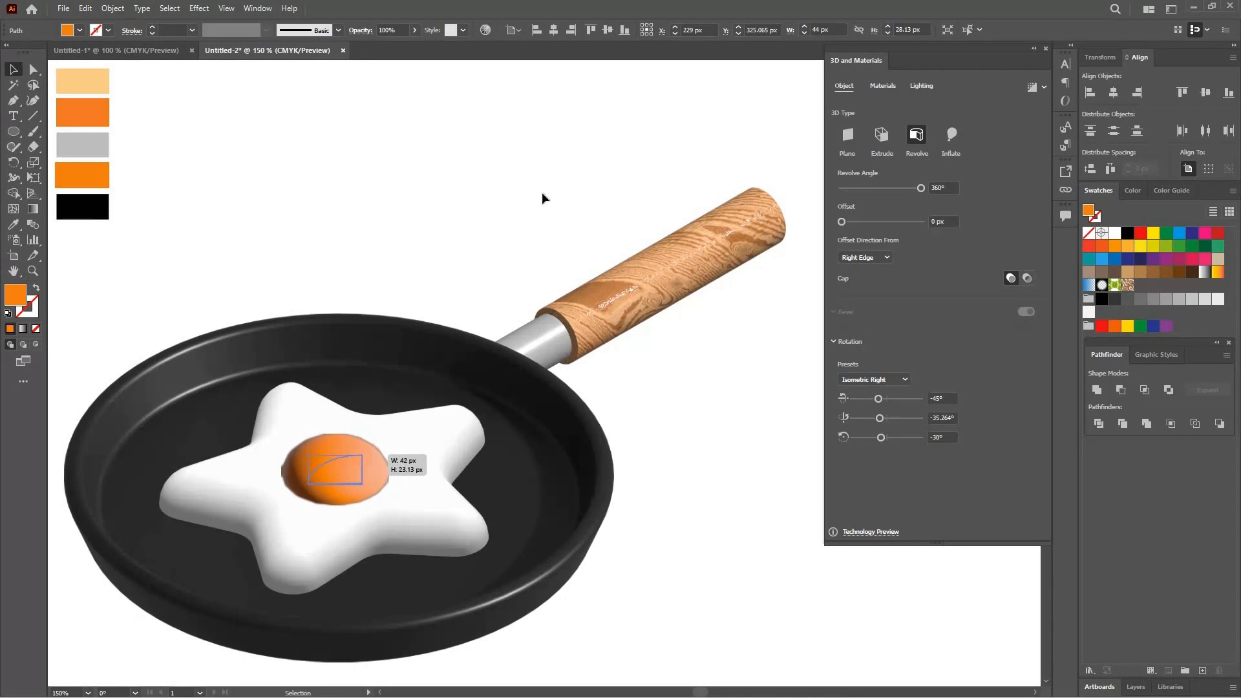
{"action": "left_click", "coordinate": [1033, 87]}
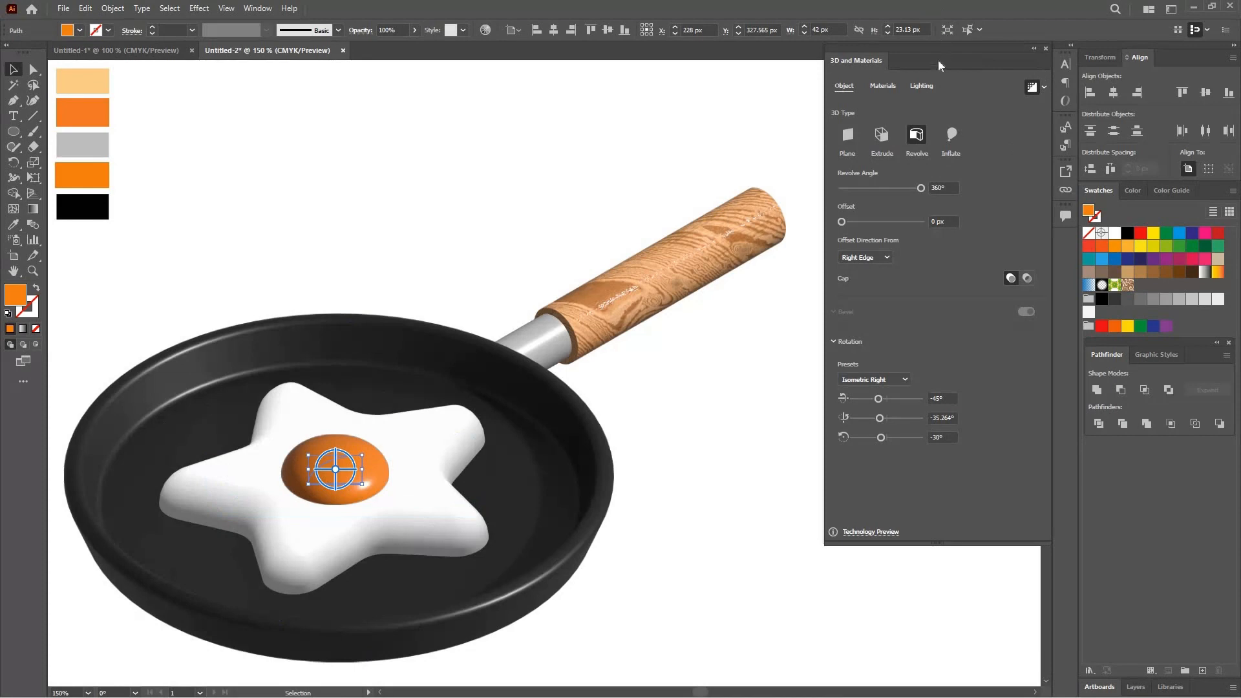
Step: Set the yolk's light intensity to 96%, softness to 28% and ambient light intensity to 71%
{"action": "left_click", "coordinate": [929, 86]}
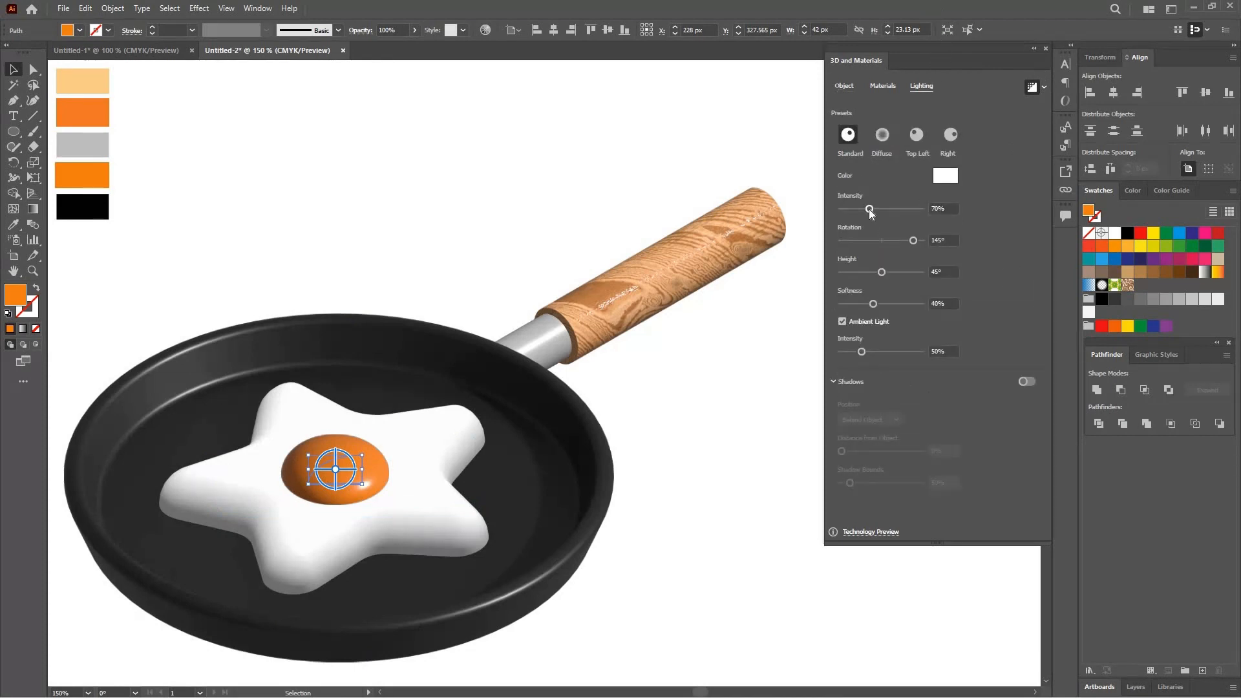
{"action": "left_click_drag", "start_coordinate": [876, 208], "coordinate": [878, 210]}
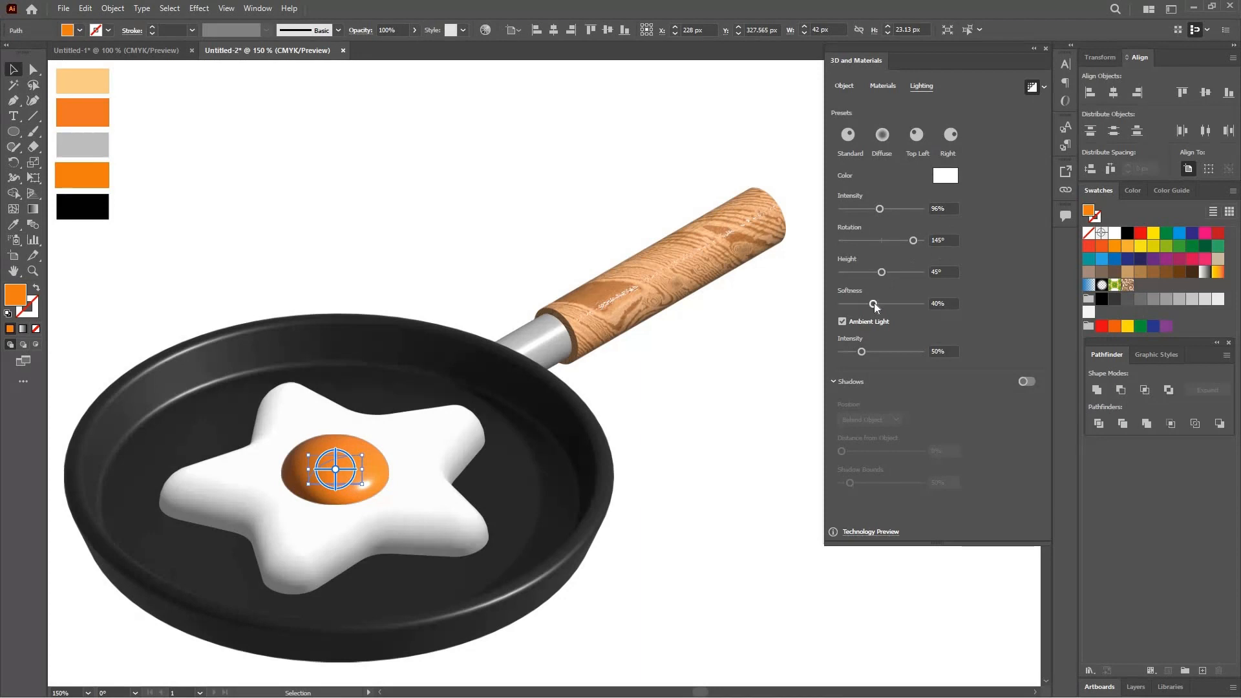
{"action": "left_click_drag", "start_coordinate": [874, 303], "coordinate": [863, 306]}
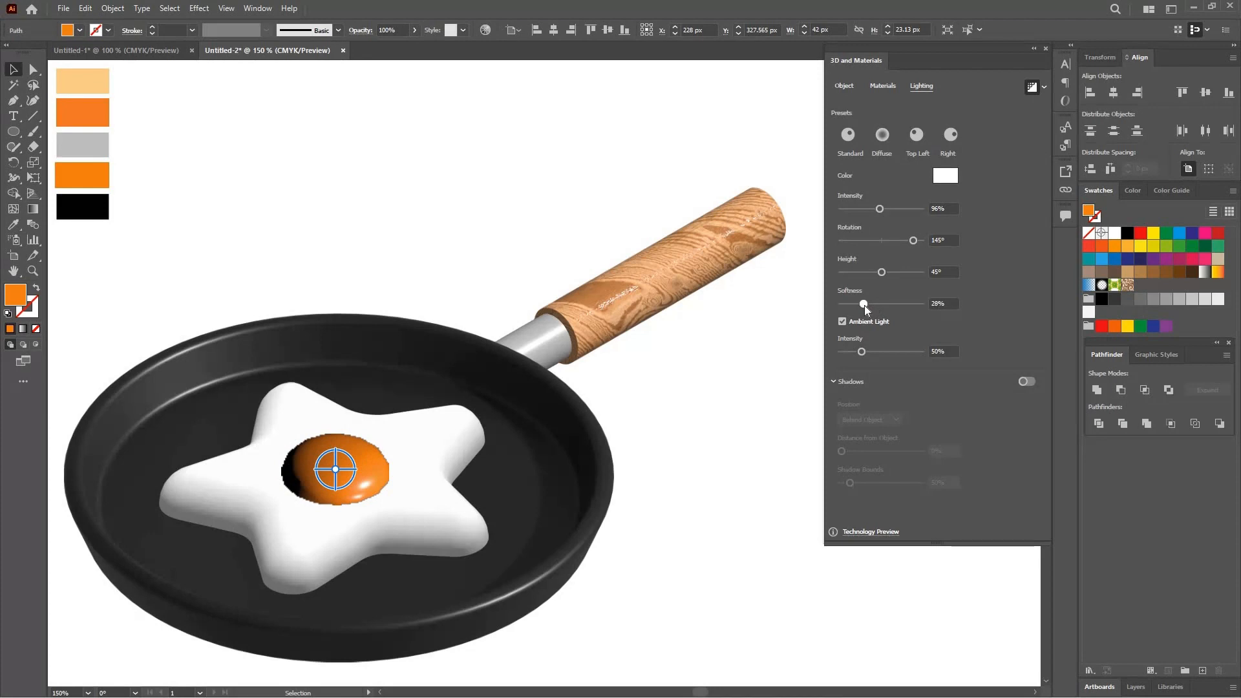
{"action": "left_click", "coordinate": [870, 351]}
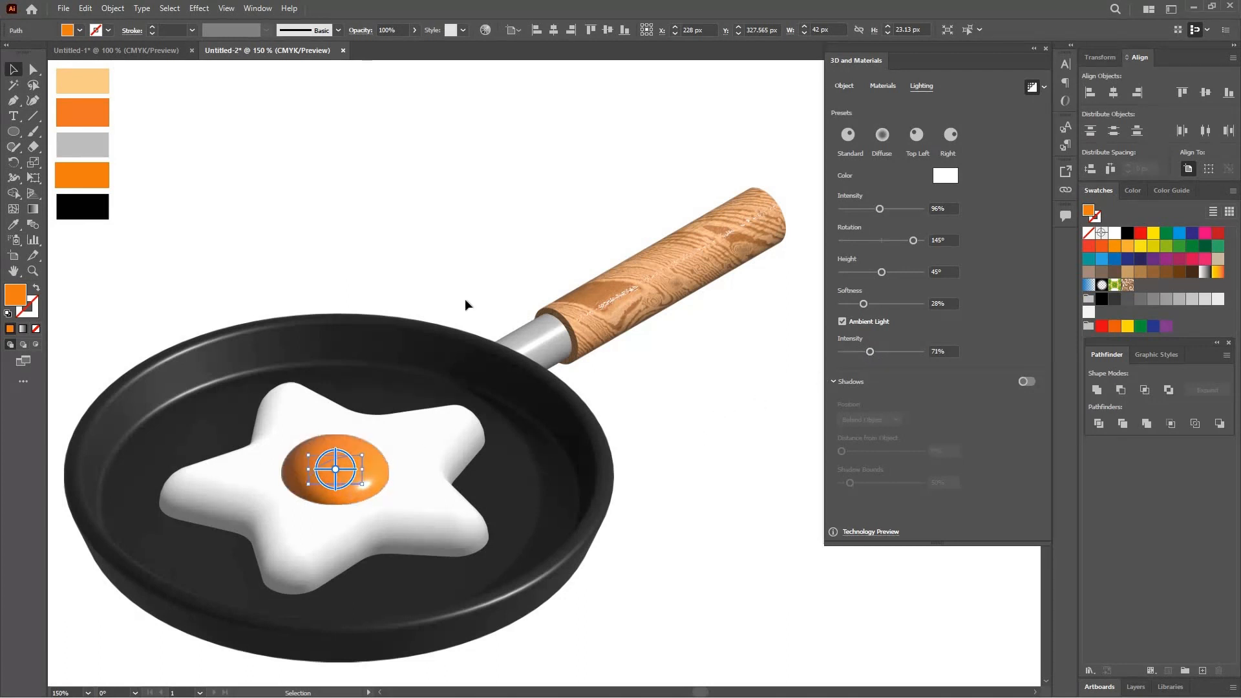
Step: Nudge the yolk up about 3 px on the egg white and close the 3D and Materials settings
{"action": "left_click", "coordinate": [506, 227]}
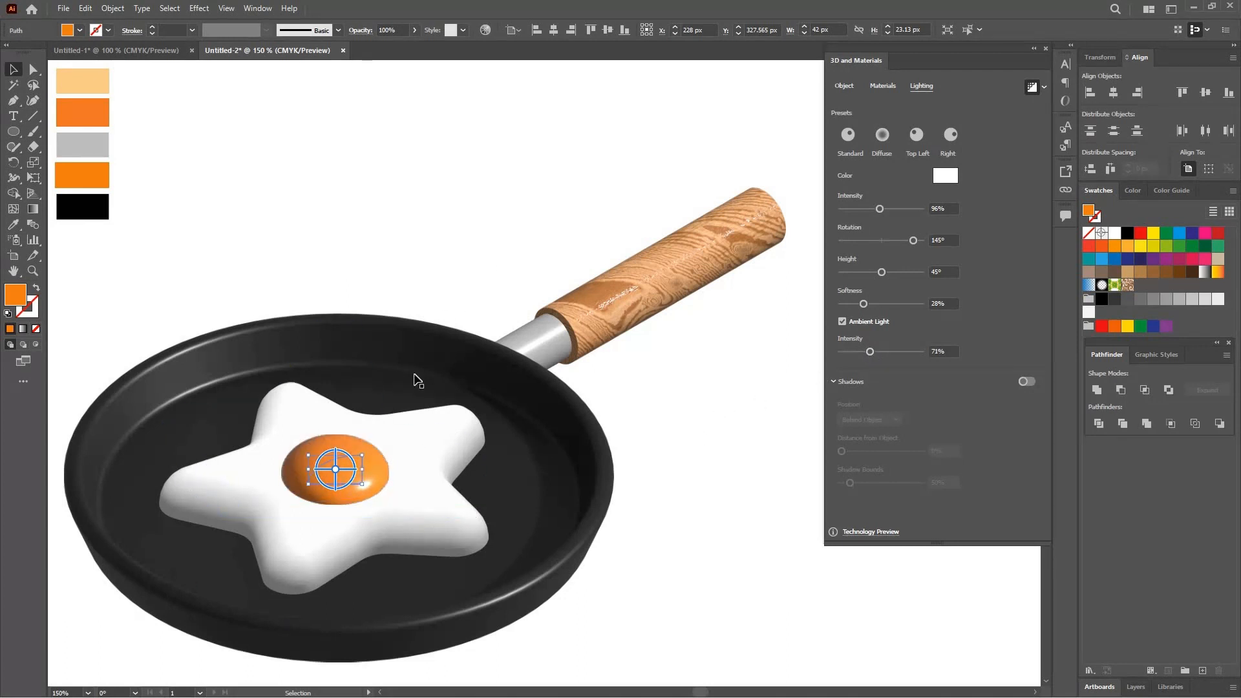
{"action": "left_click", "coordinate": [365, 460]}
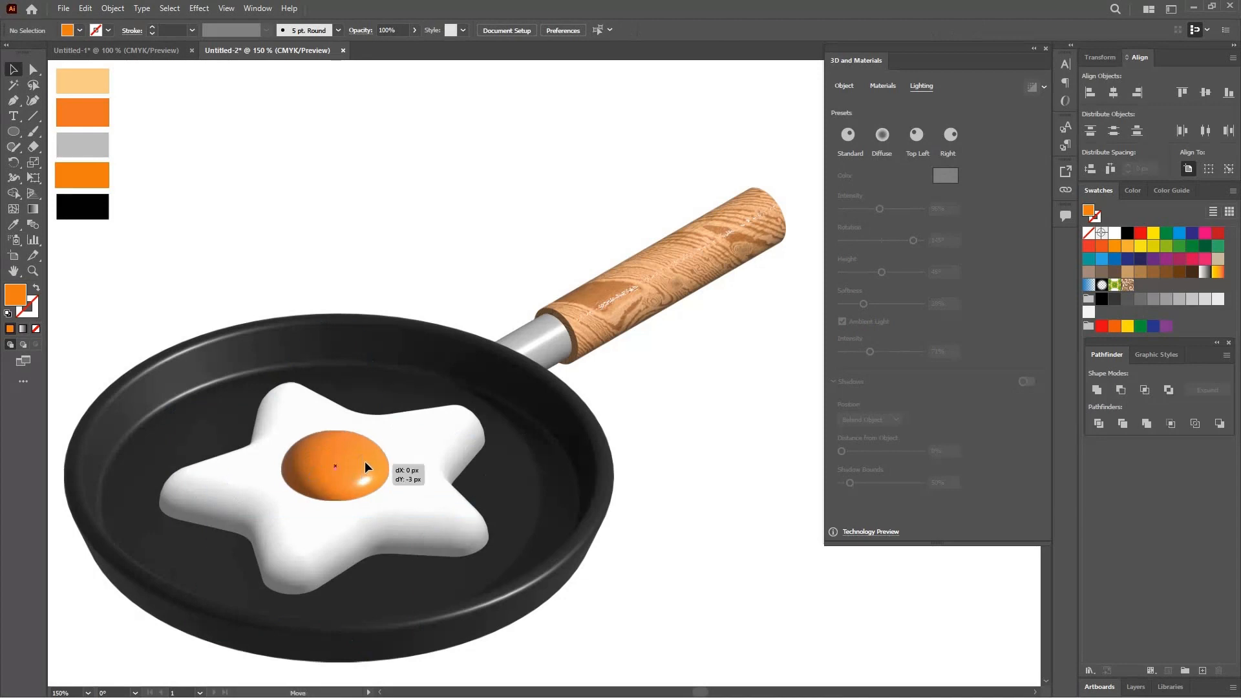
{"action": "left_click", "coordinate": [717, 385]}
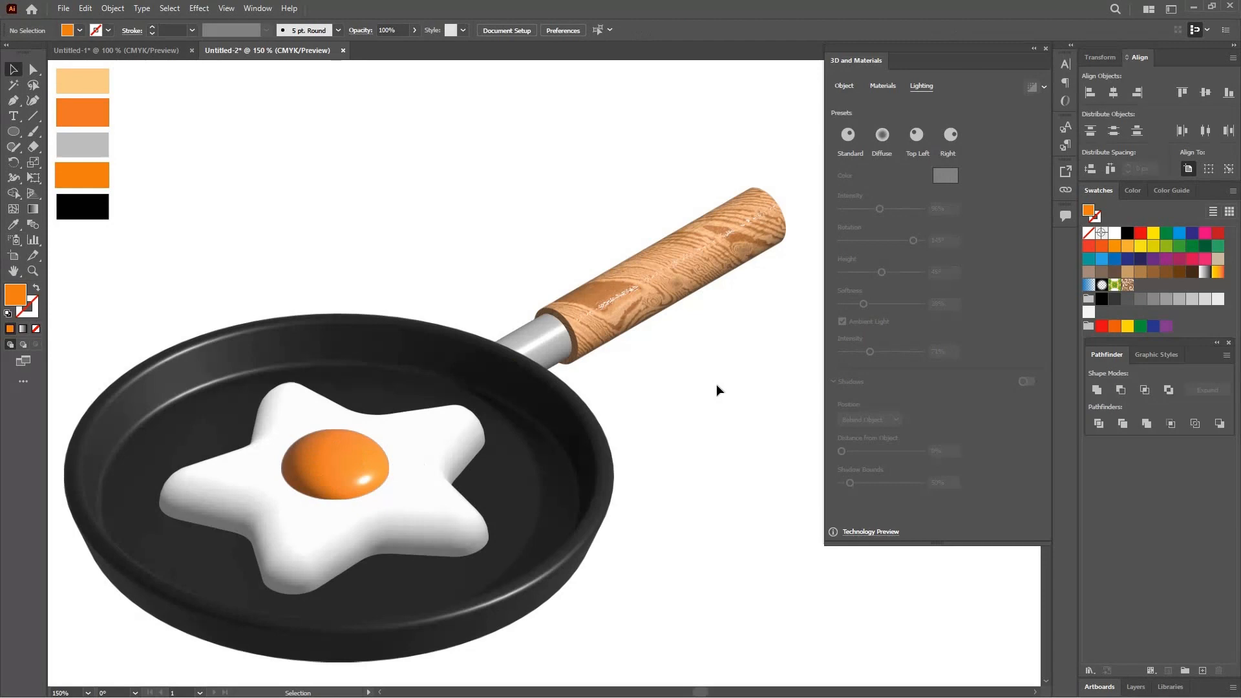
{"action": "left_click", "coordinate": [1046, 49]}
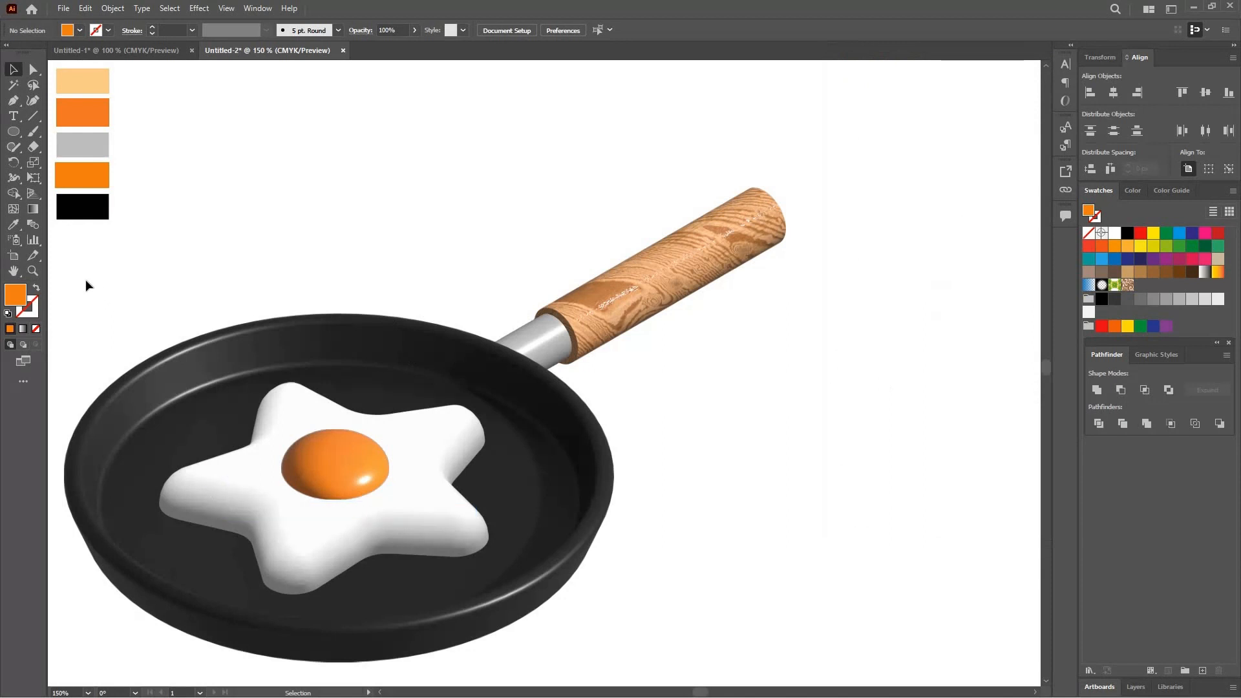
Step: Move the whole frying pan with its handle and egg about 70 px right and 48 px up, and deselect it
{"action": "left_click_drag", "start_coordinate": [85, 279], "coordinate": [711, 651]}
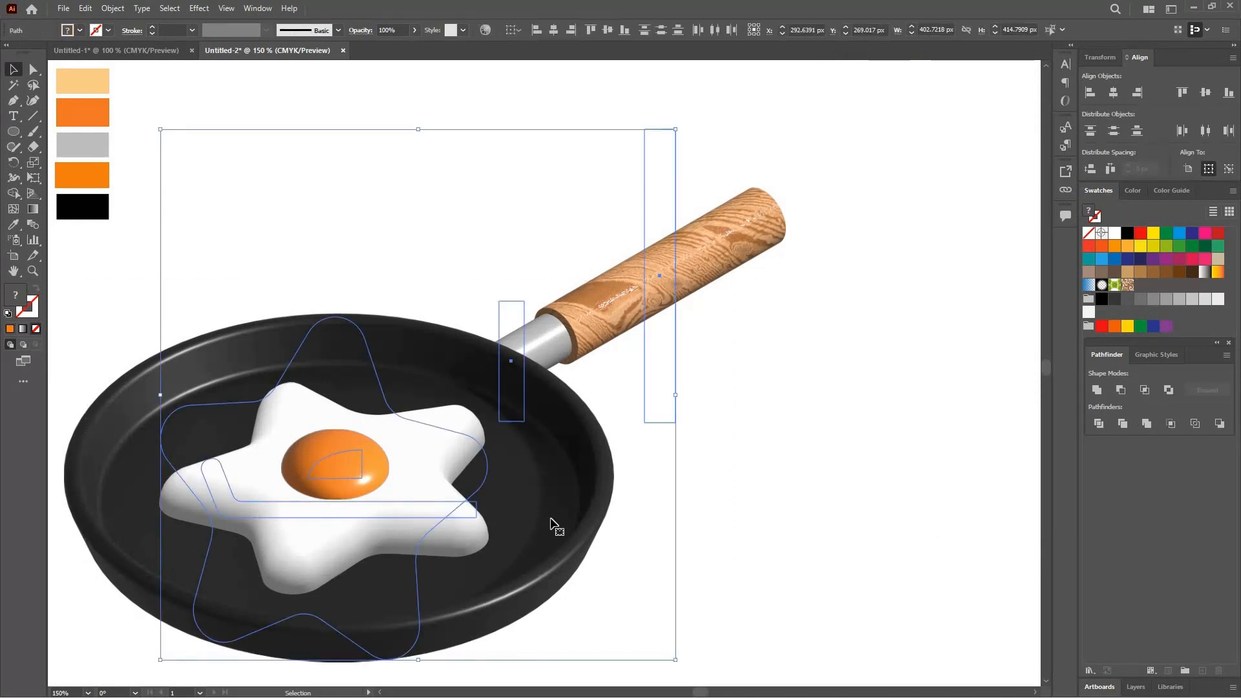
{"action": "left_click_drag", "start_coordinate": [618, 475], "coordinate": [710, 414]}
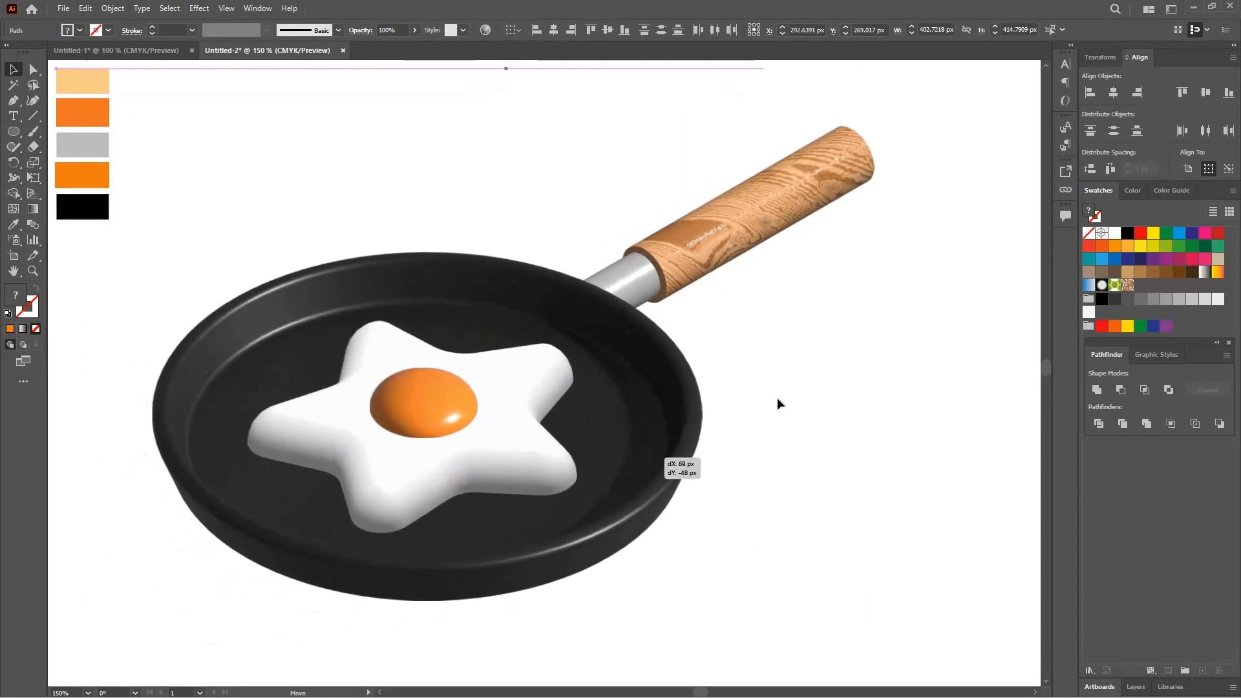
{"action": "left_click", "coordinate": [864, 413]}
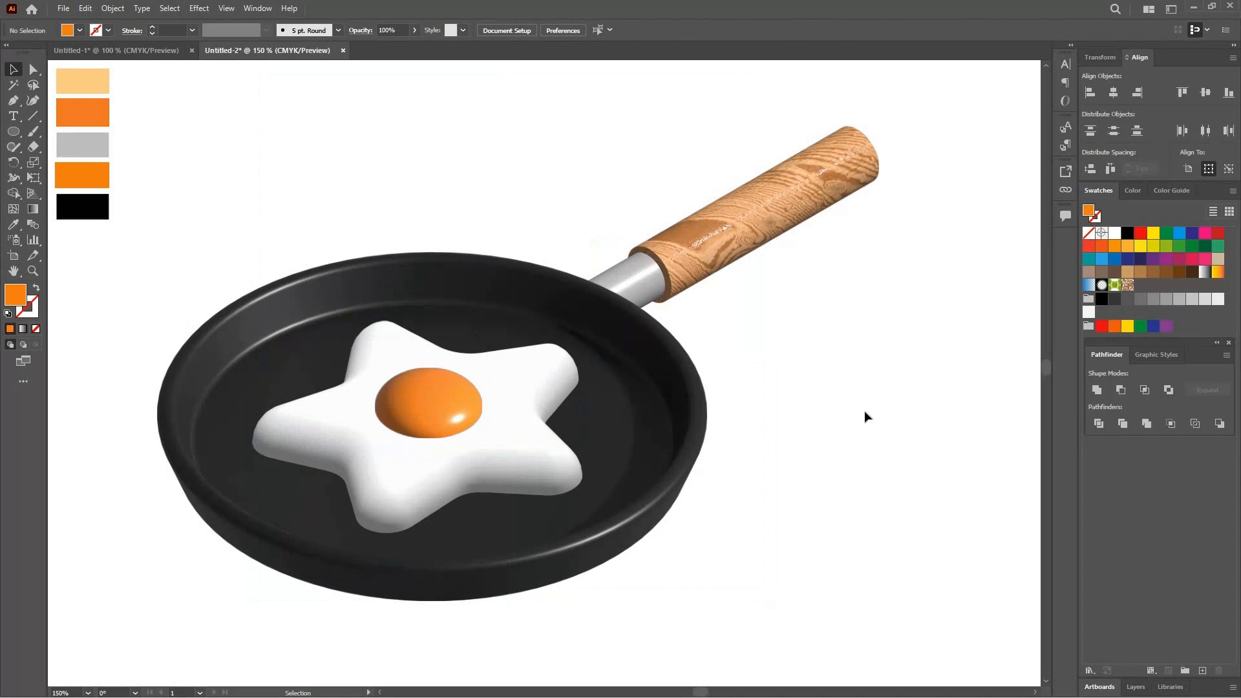